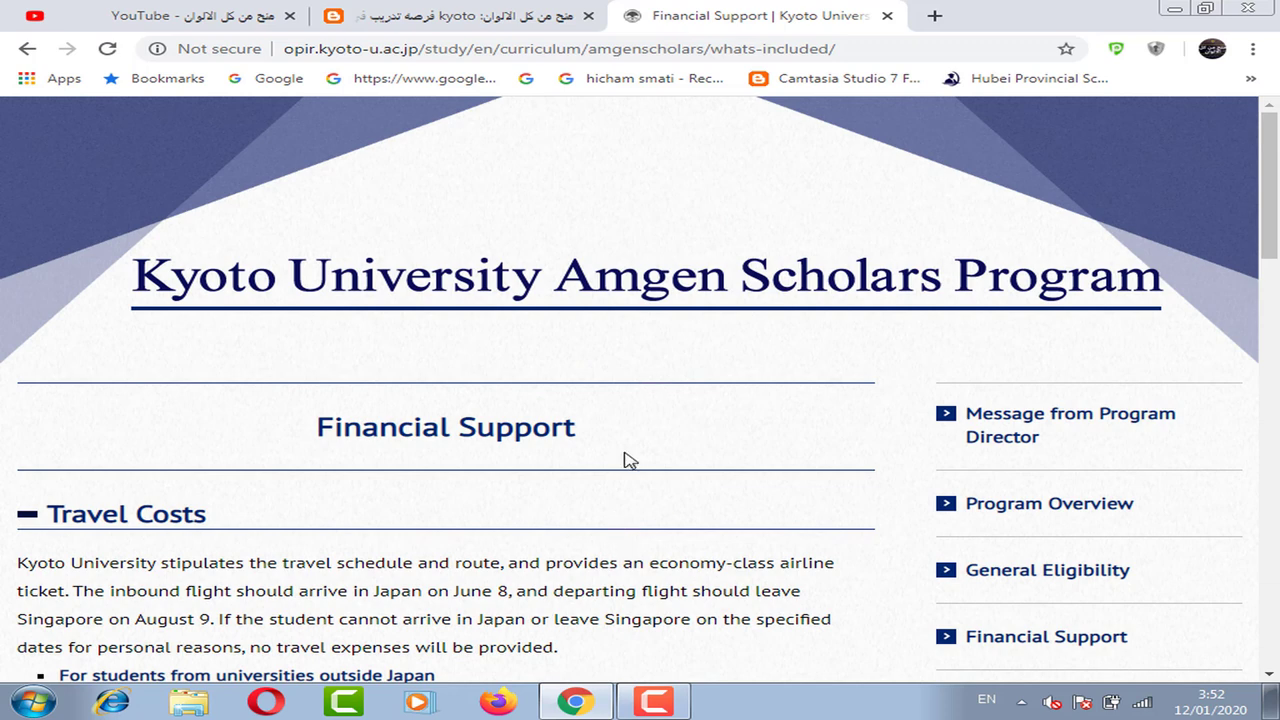
# Step: Close the Financial Support page and open the blog post's Apply Now link in a new tab
pyautogui.click(889, 17)
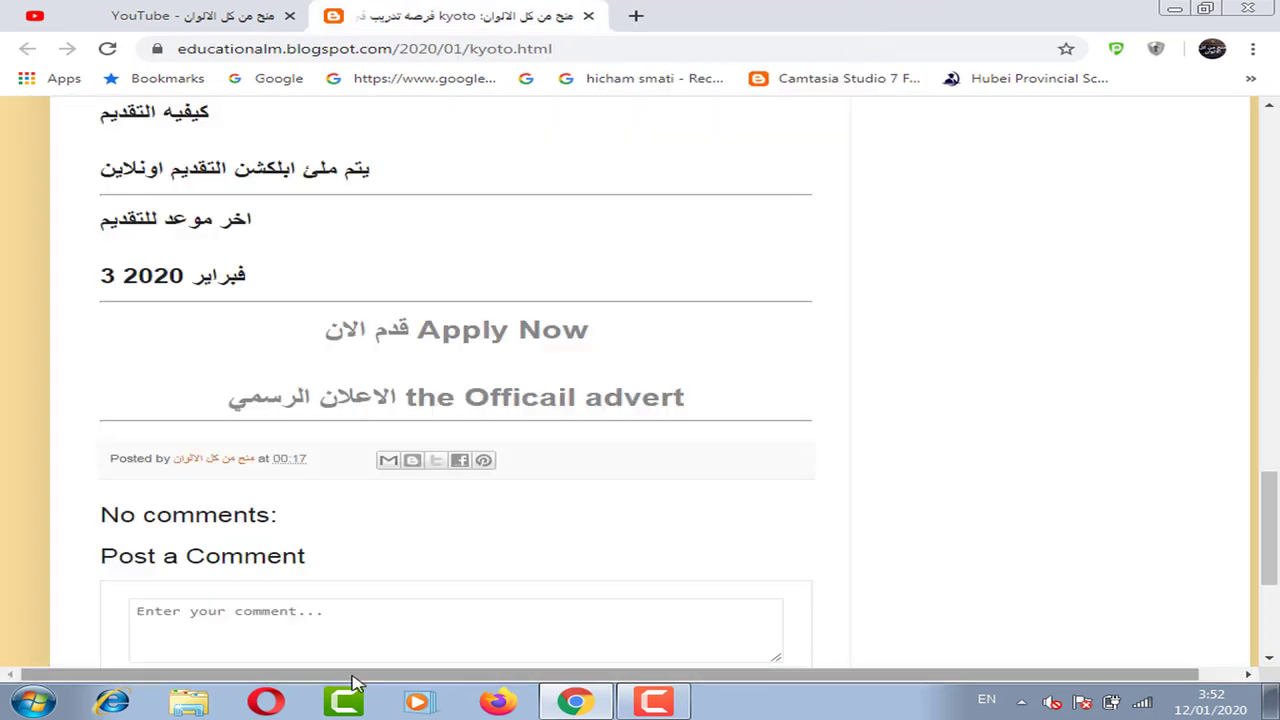
pyautogui.rightClick(514, 336)
pyautogui.click(560, 350)
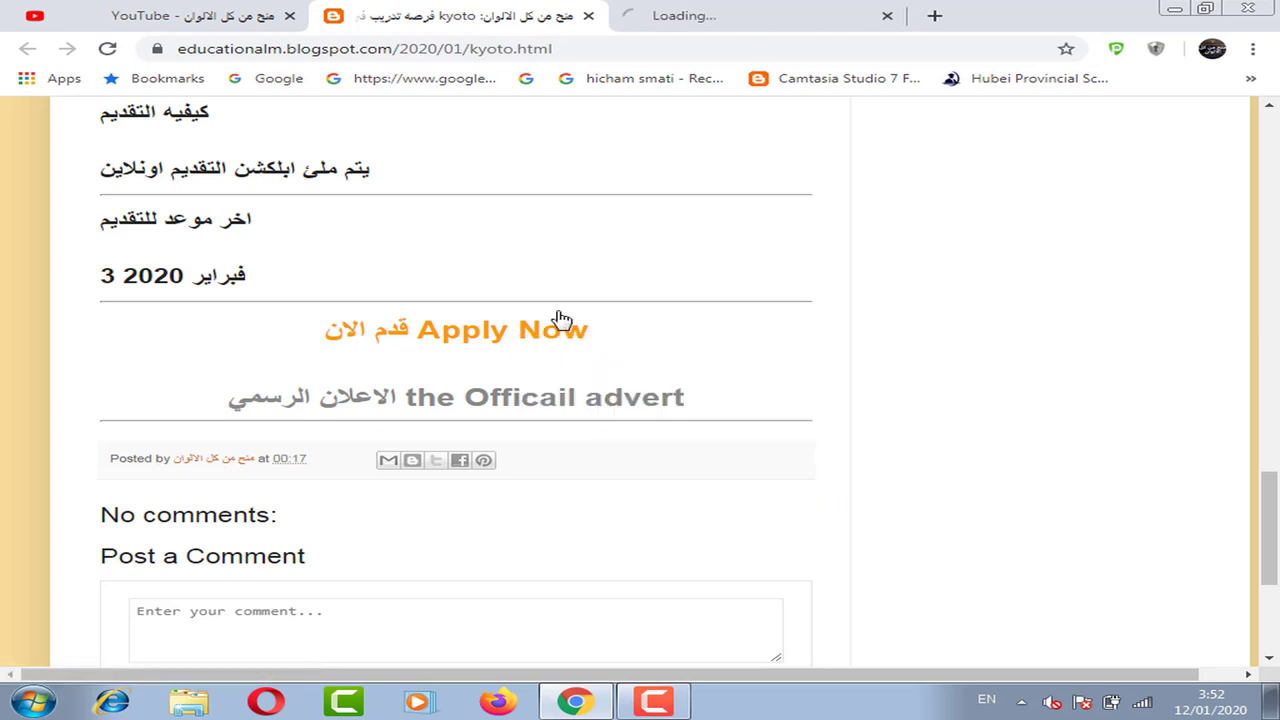
pyautogui.click(710, 10)
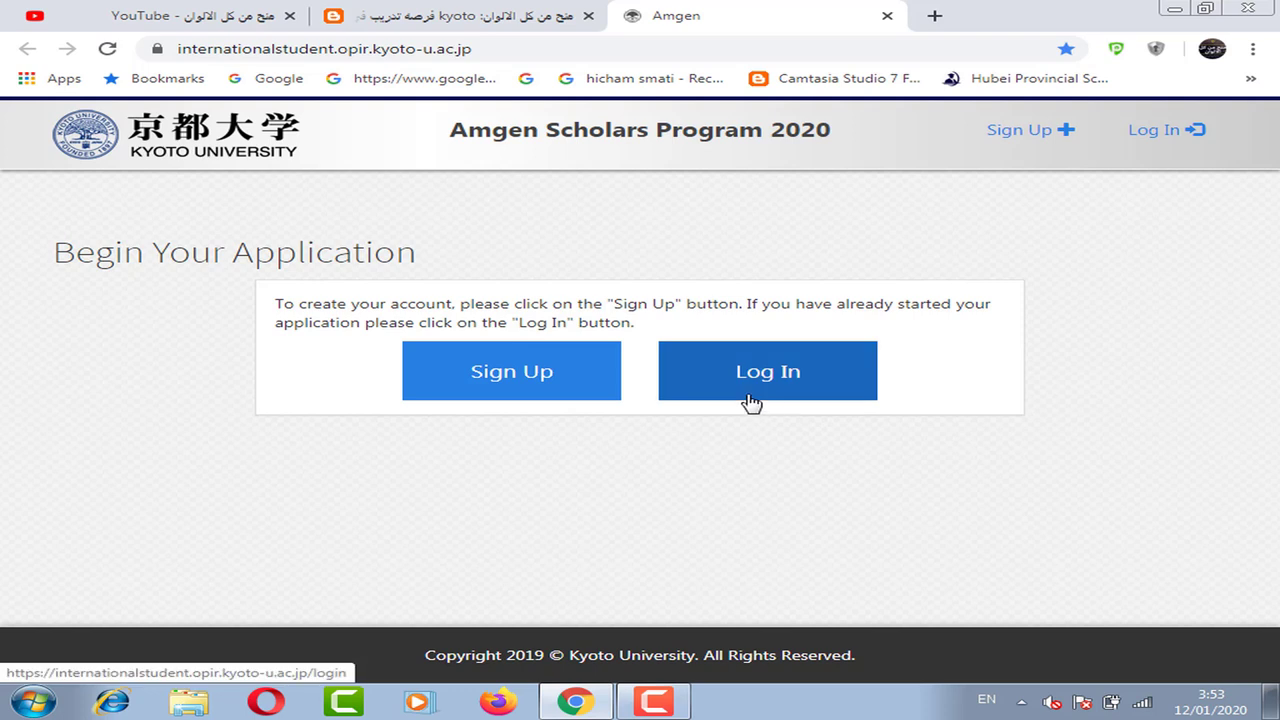
# Step: Open the Amgen Scholars sign-up form and examine its account fields and the nationality options
pyautogui.click(528, 386)
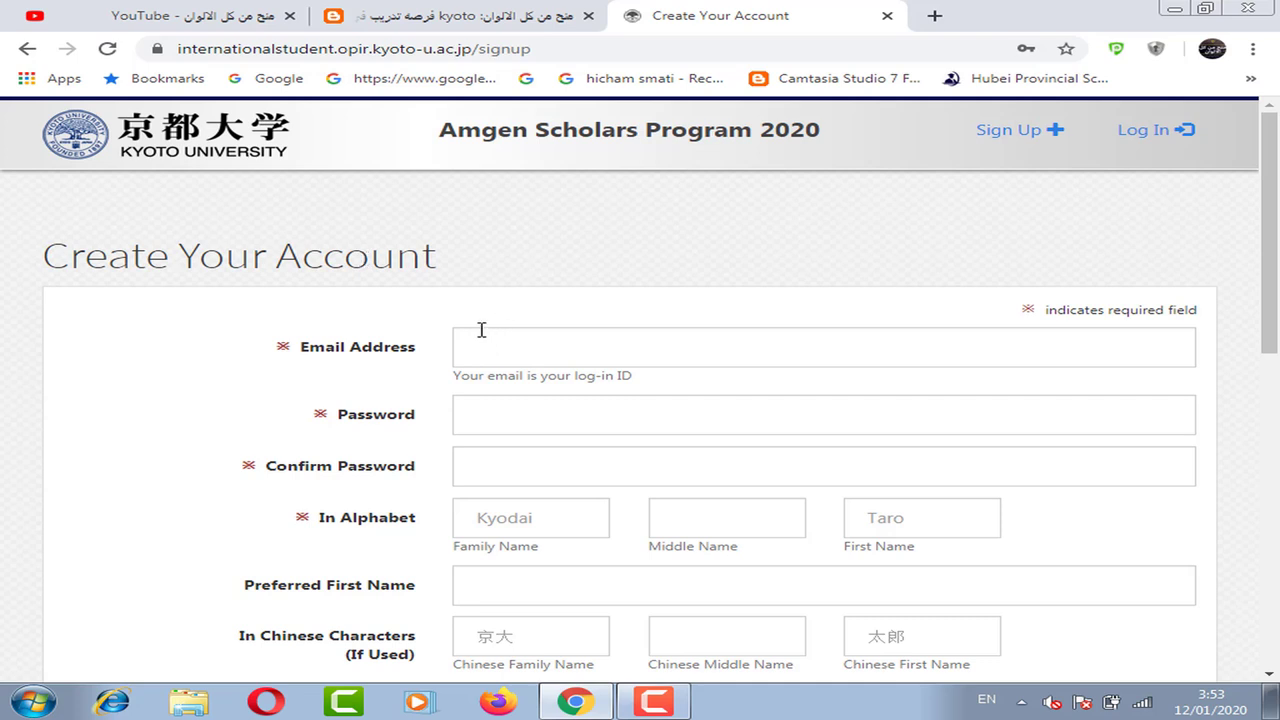
pyautogui.scroll(-1, 481, 330)
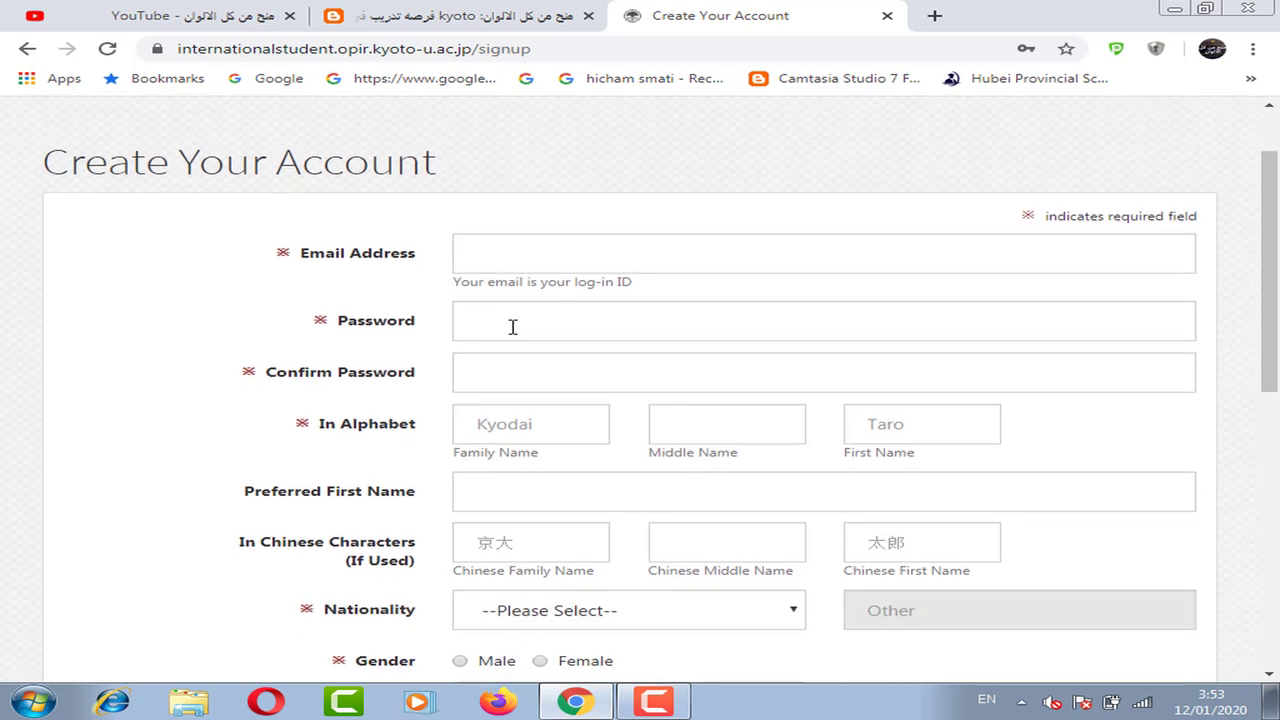
pyautogui.scroll(-1, 498, 375)
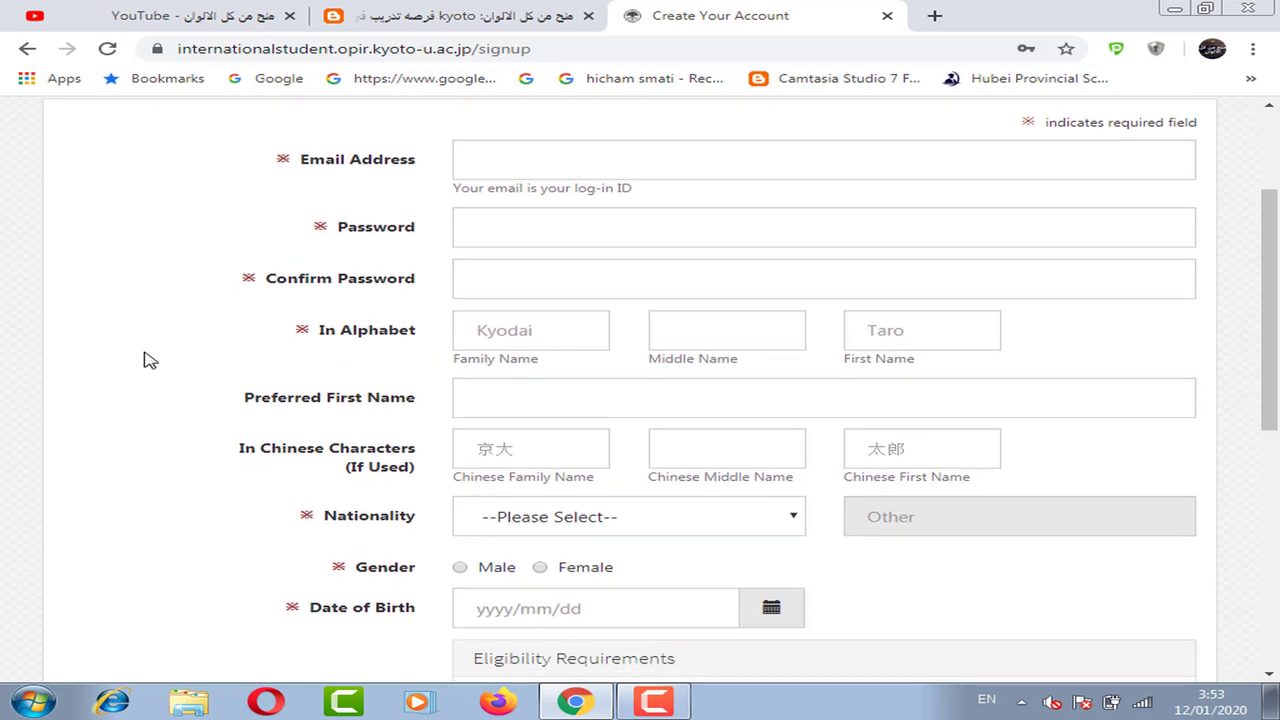
pyautogui.scroll(-1, 594, 430)
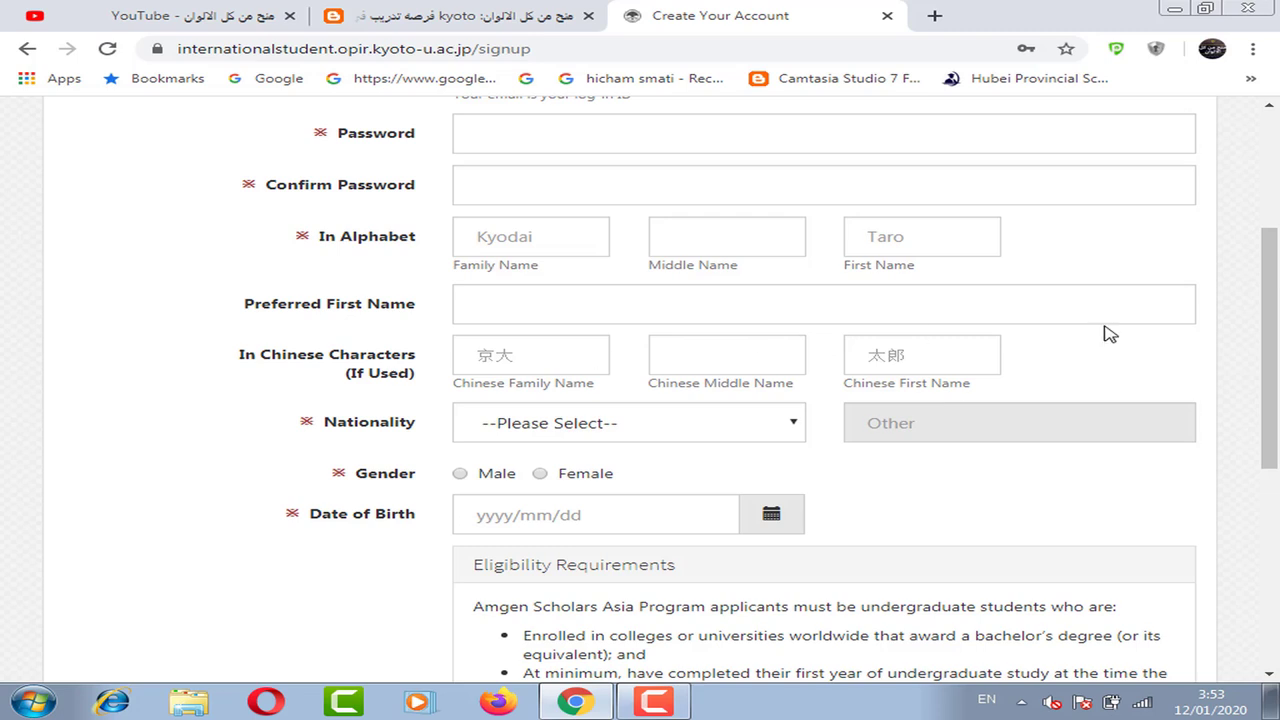
pyautogui.scroll(-1, 674, 344)
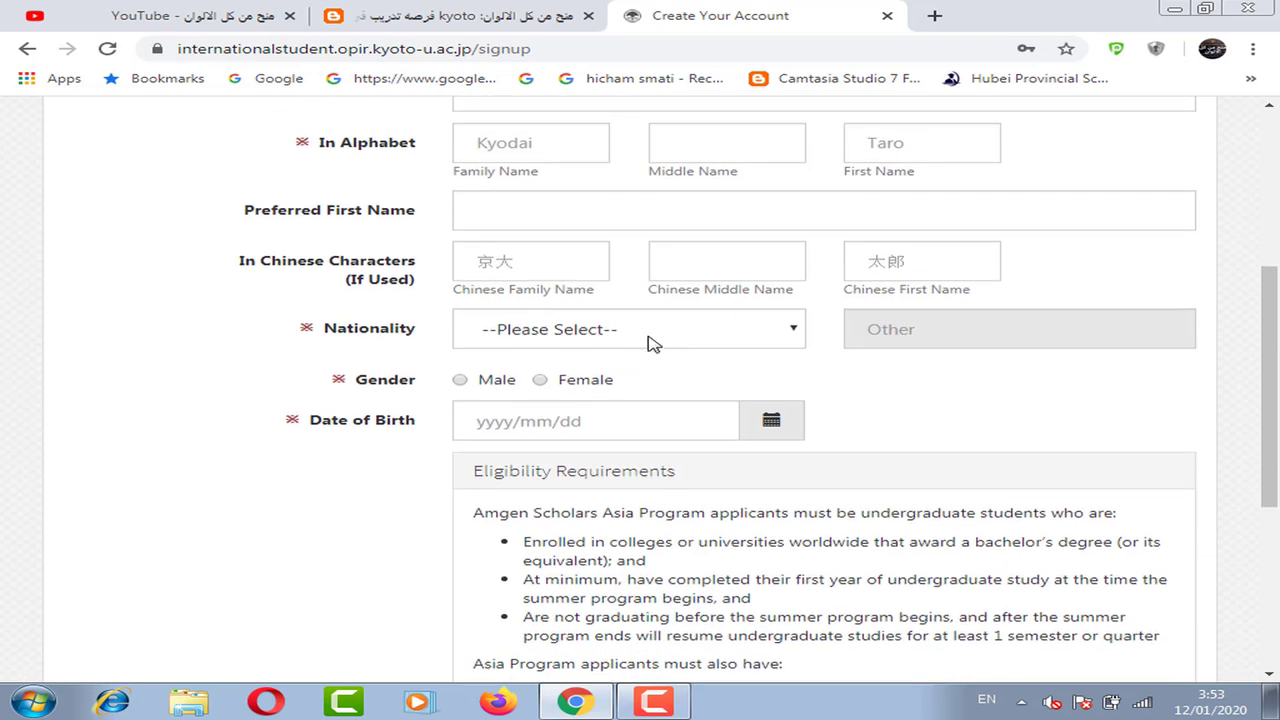
pyautogui.click(648, 343)
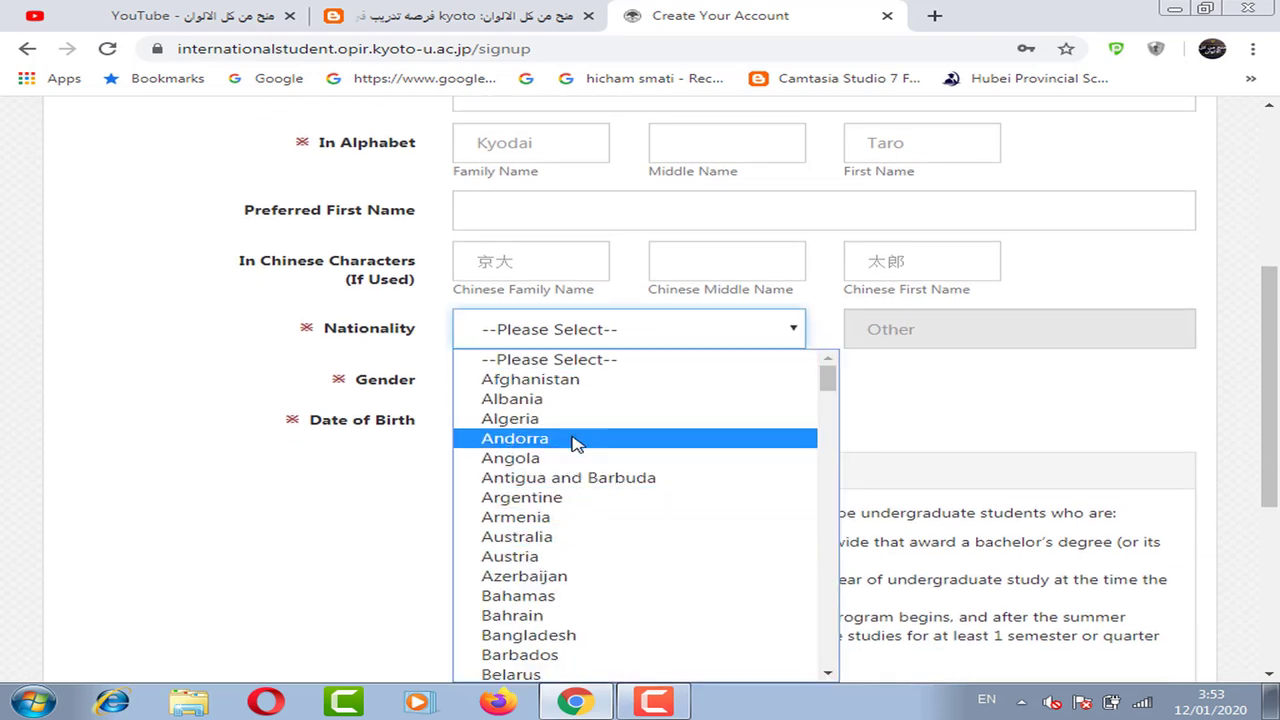
pyautogui.click(1032, 429)
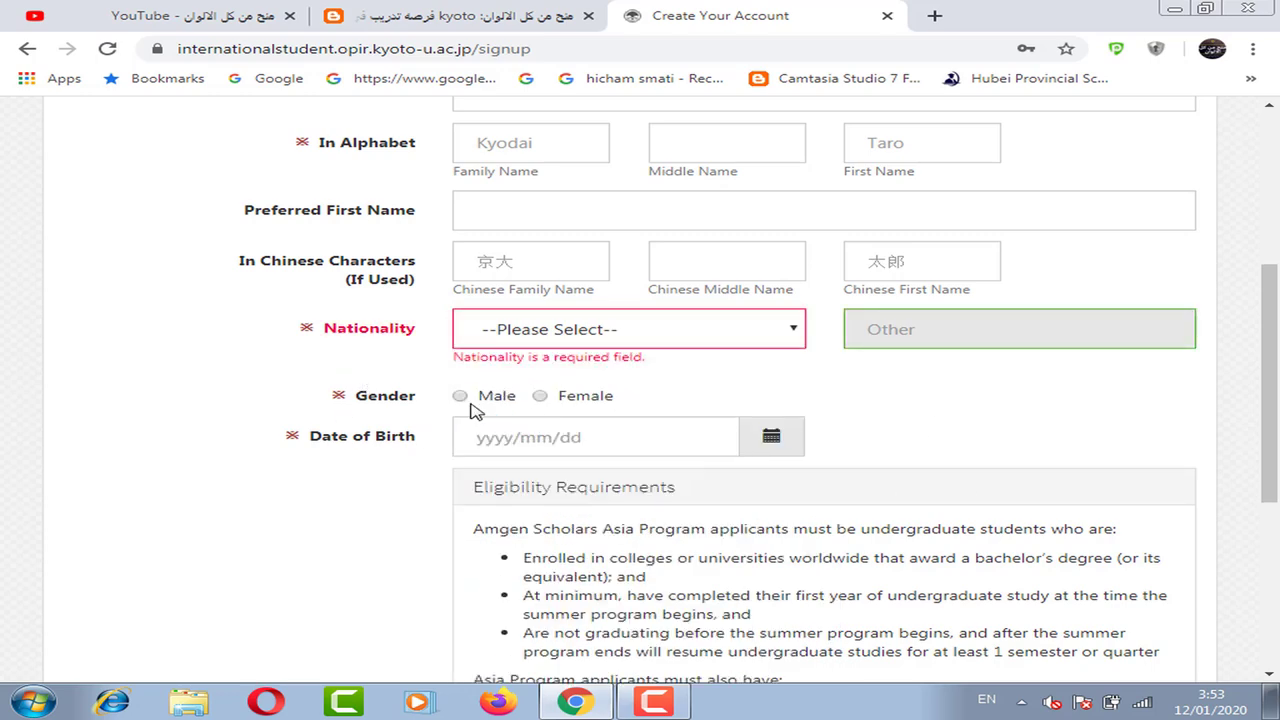
# Step: Certify on the sign-up form that the Amgen Scholars eligibility requirements are met
pyautogui.scroll(-3, 586, 266)
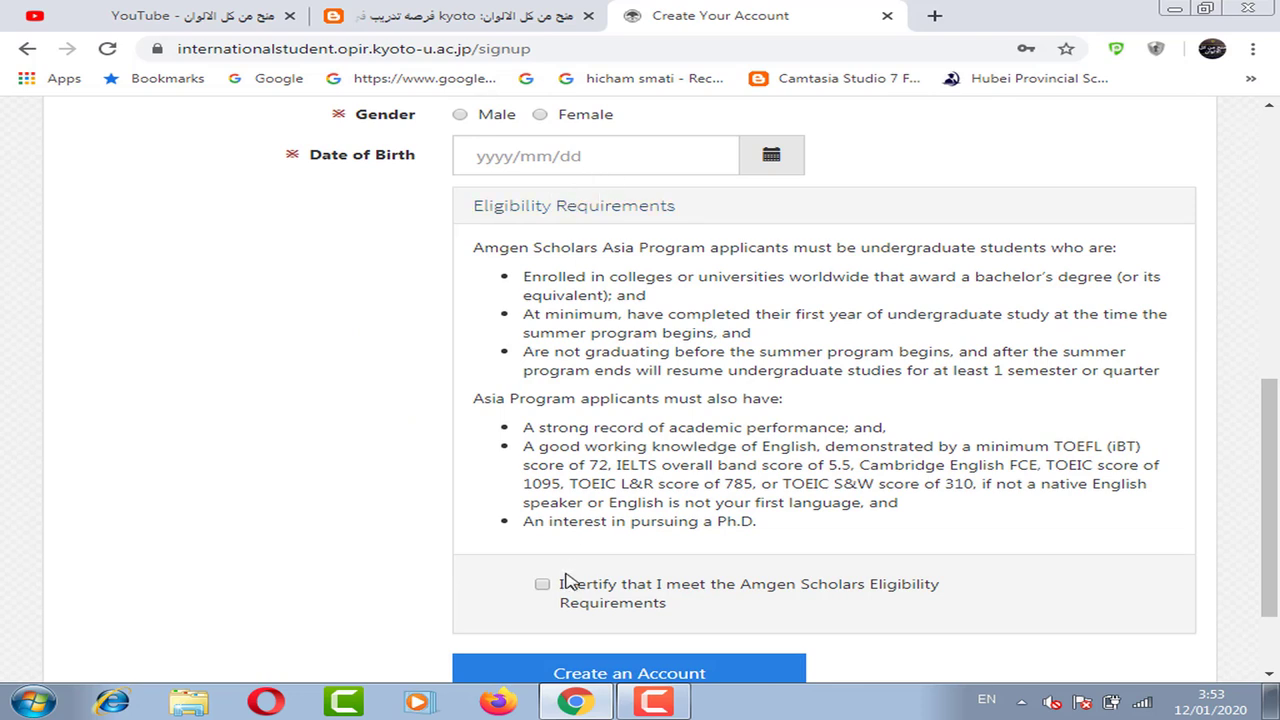
pyautogui.click(542, 584)
pyautogui.scroll(-2, 740, 455)
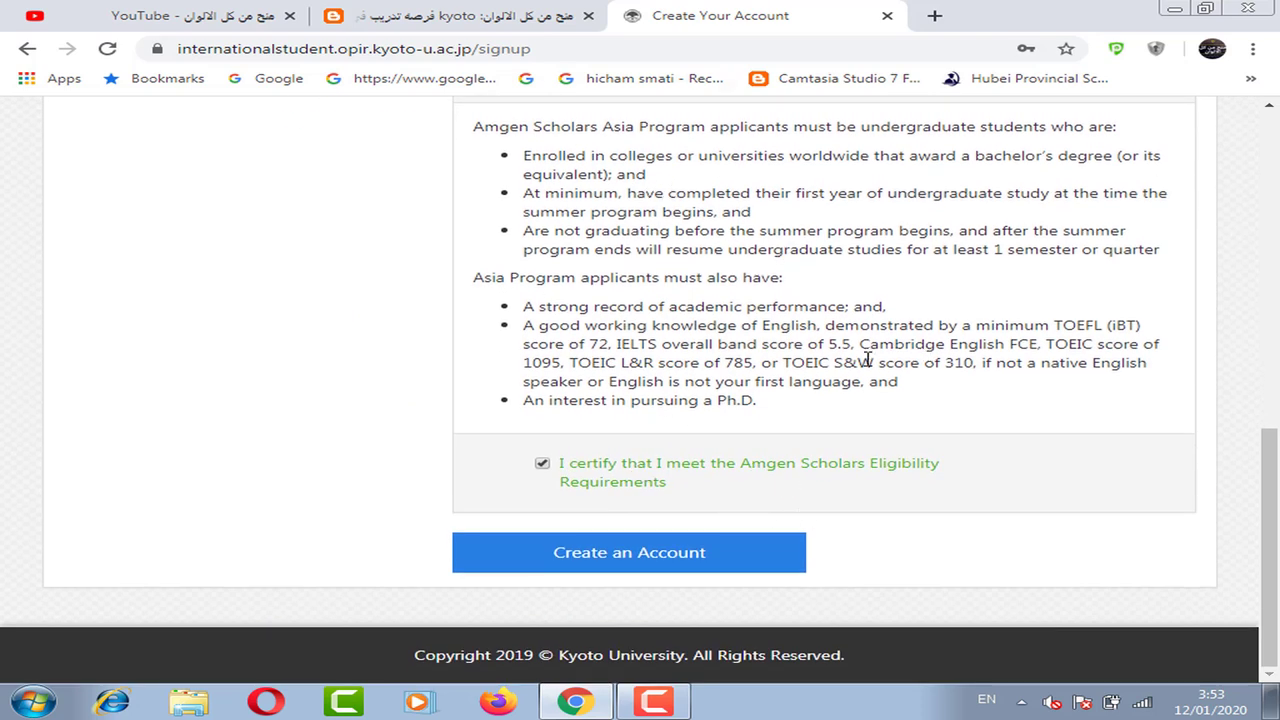
# Step: Read the English proficiency requirement with its IELTS and TOEIC scores in the eligibility section
pyautogui.moveTo(533, 307); pyautogui.dragTo(704, 345)
pyautogui.click(670, 372)
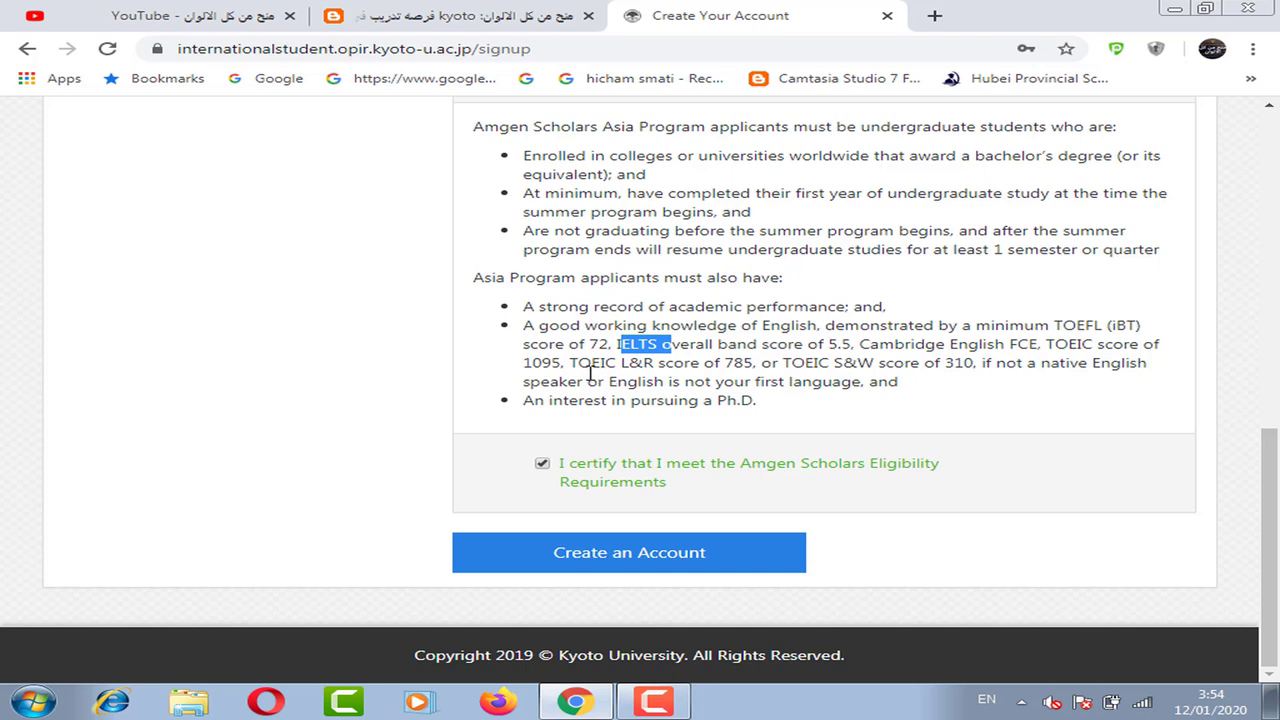
pyautogui.moveTo(565, 363); pyautogui.dragTo(622, 366)
pyautogui.click(622, 366)
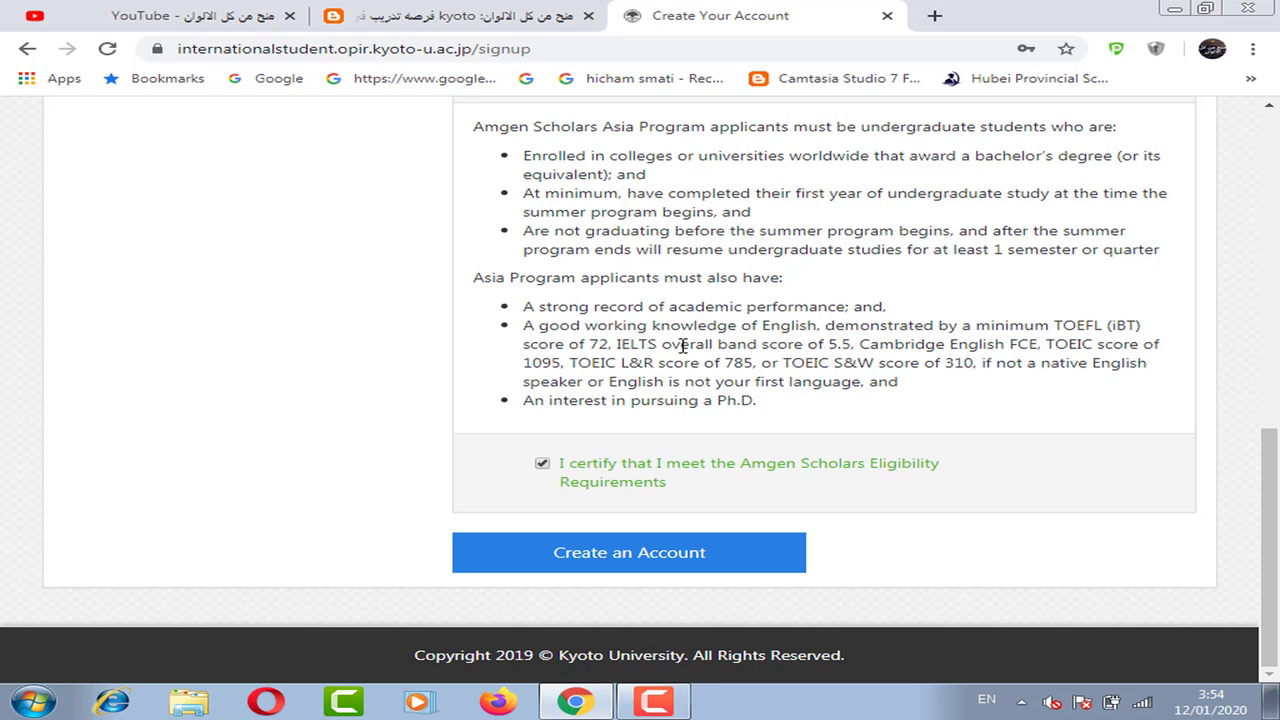
# Step: Return to the Begin Your Application page and log in to the existing account with the saved credentials
pyautogui.scroll(10, 650, 345)
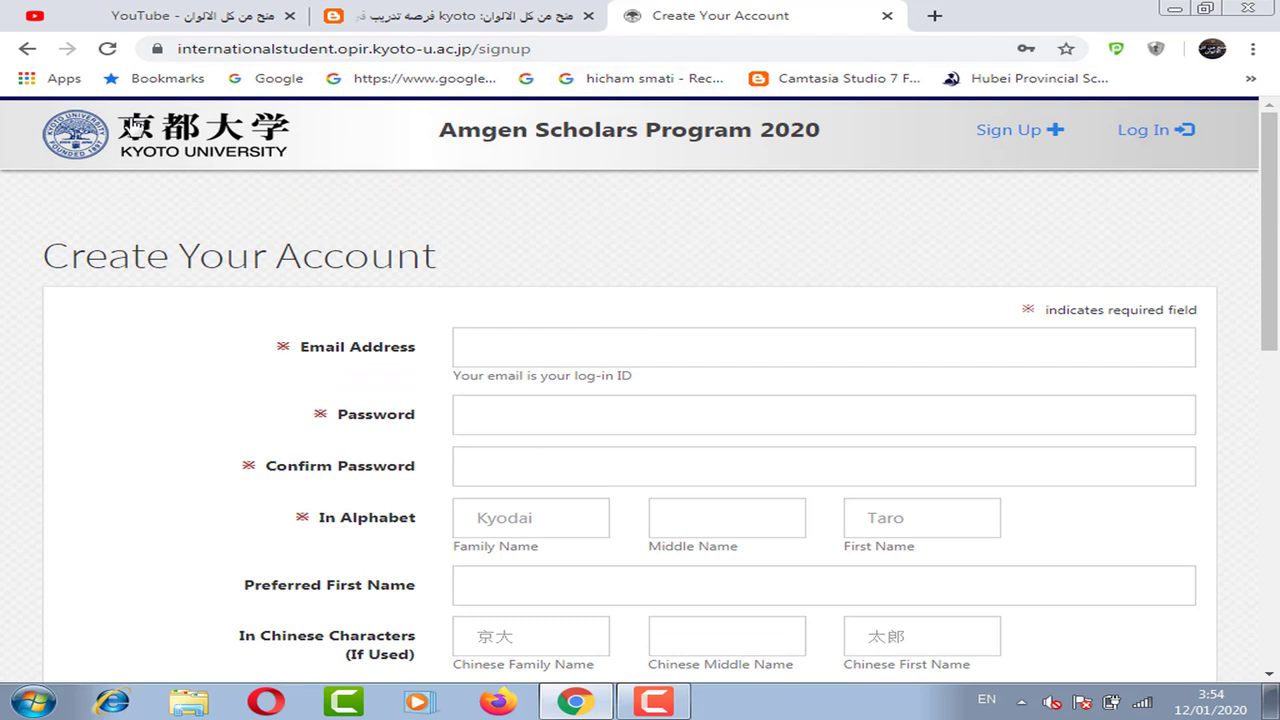
pyautogui.click(28, 50)
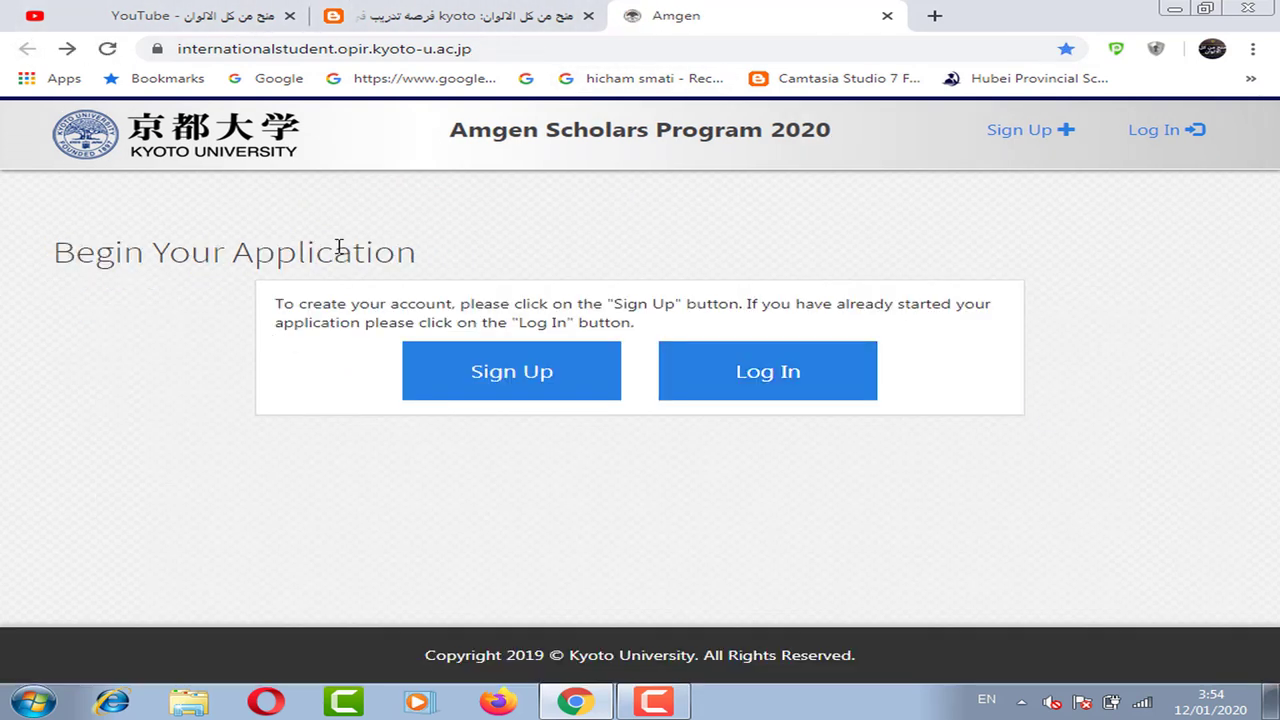
pyautogui.click(767, 384)
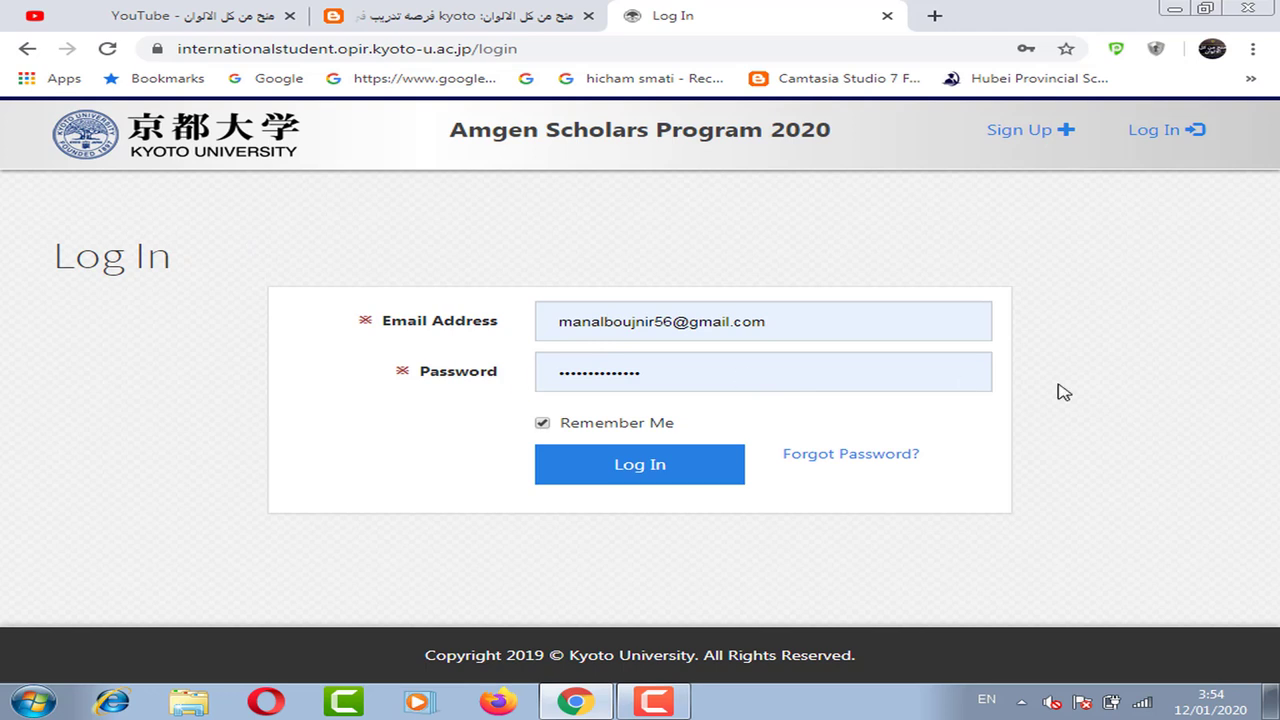
pyautogui.click(640, 468)
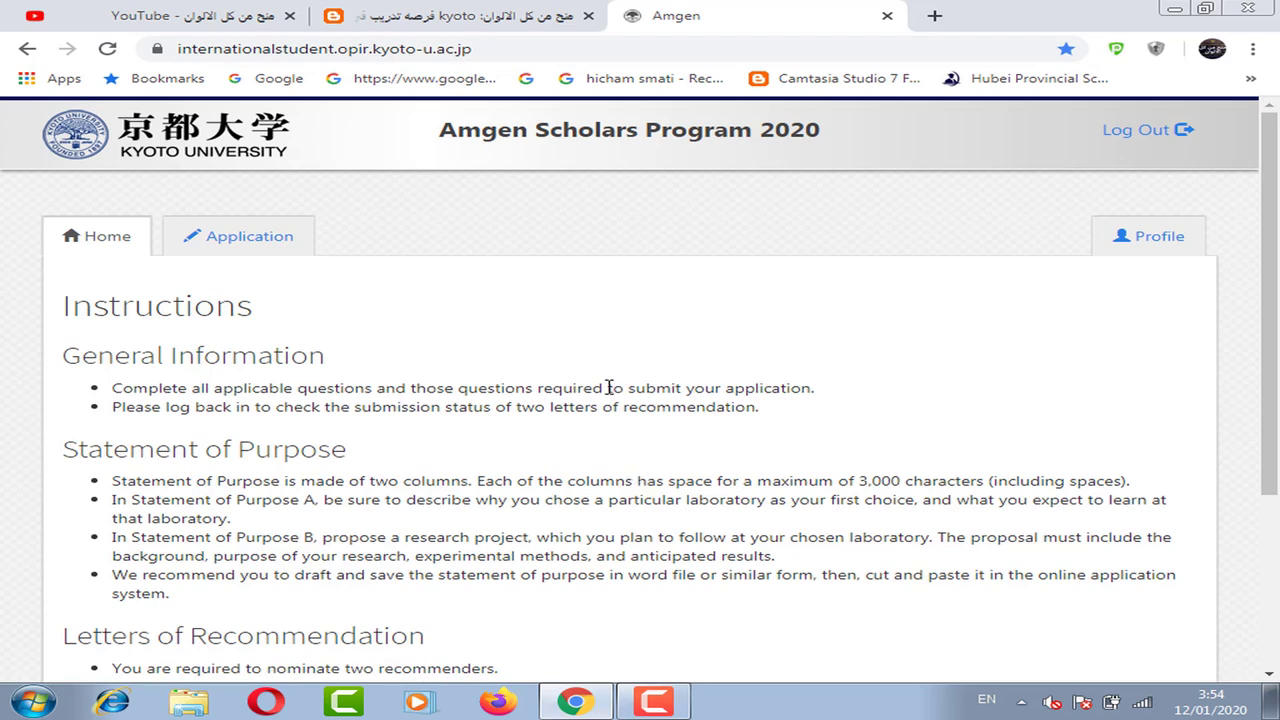
# Step: Look through the application instructions on the home page and open the Application Information form
pyautogui.scroll(-2, 608, 387)
pyautogui.scroll(-1, 510, 395)
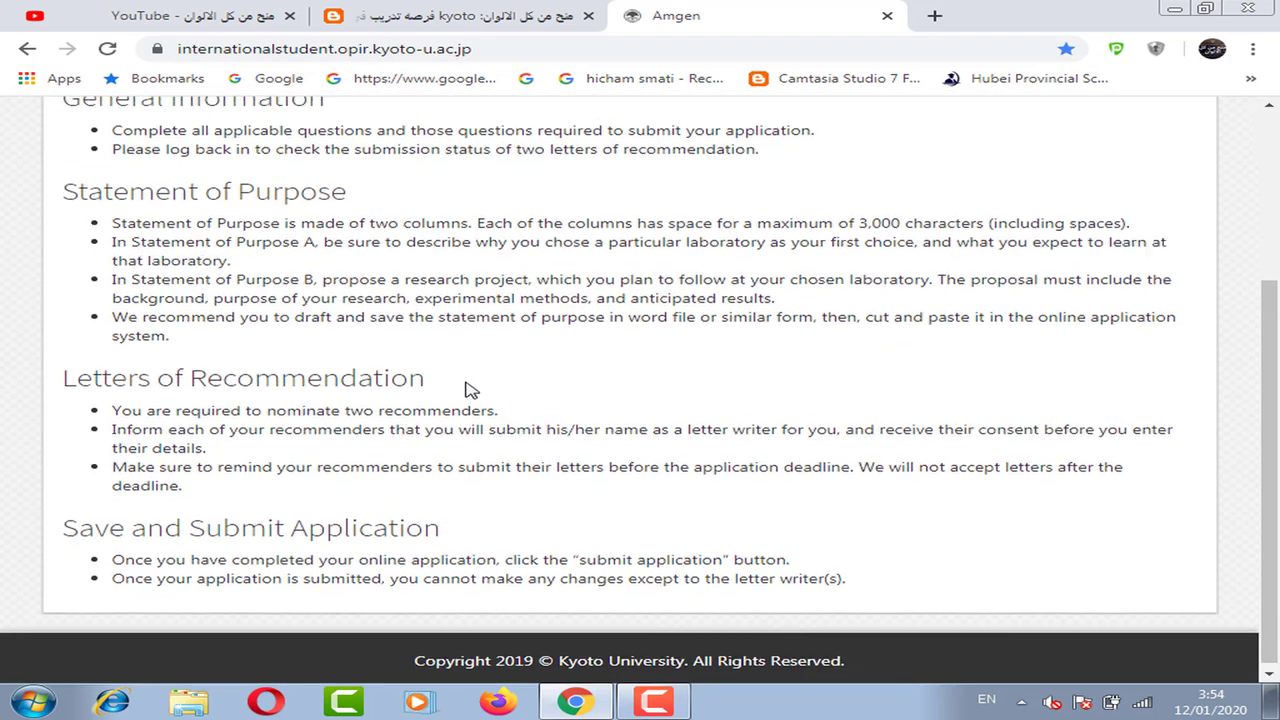
pyautogui.scroll(2, 466, 389)
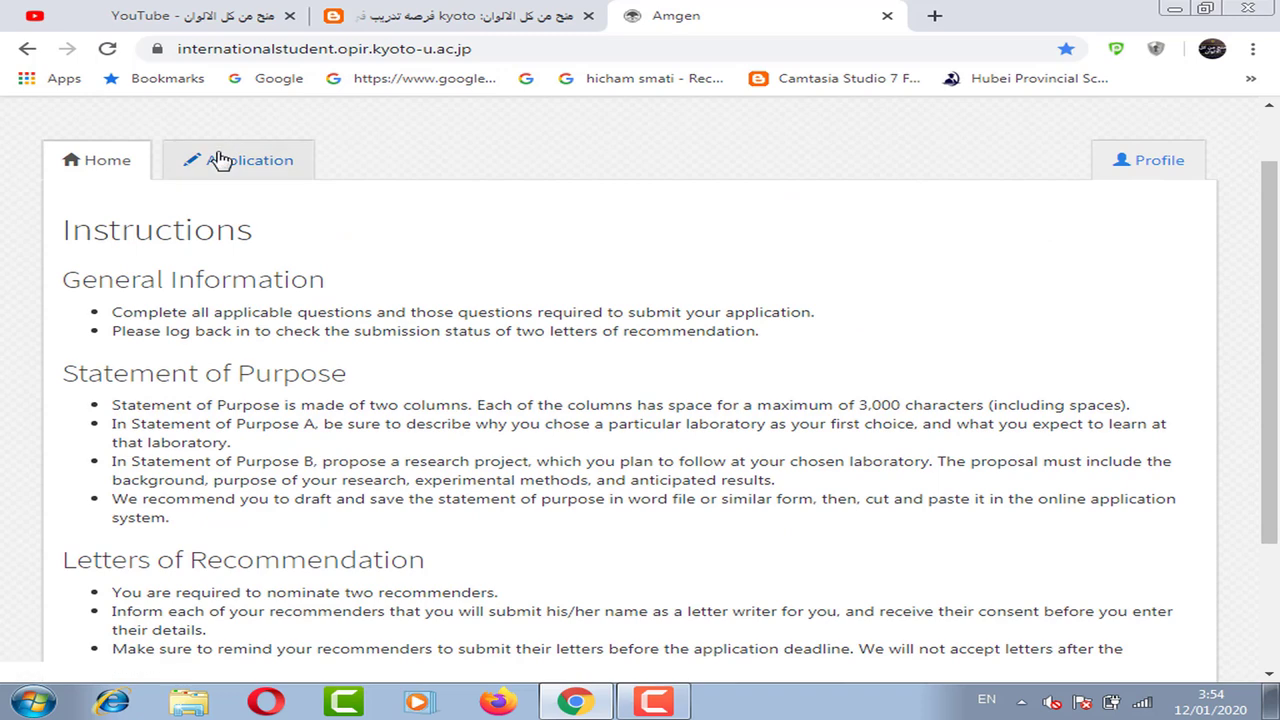
pyautogui.scroll(2, 243, 178)
pyautogui.click(240, 240)
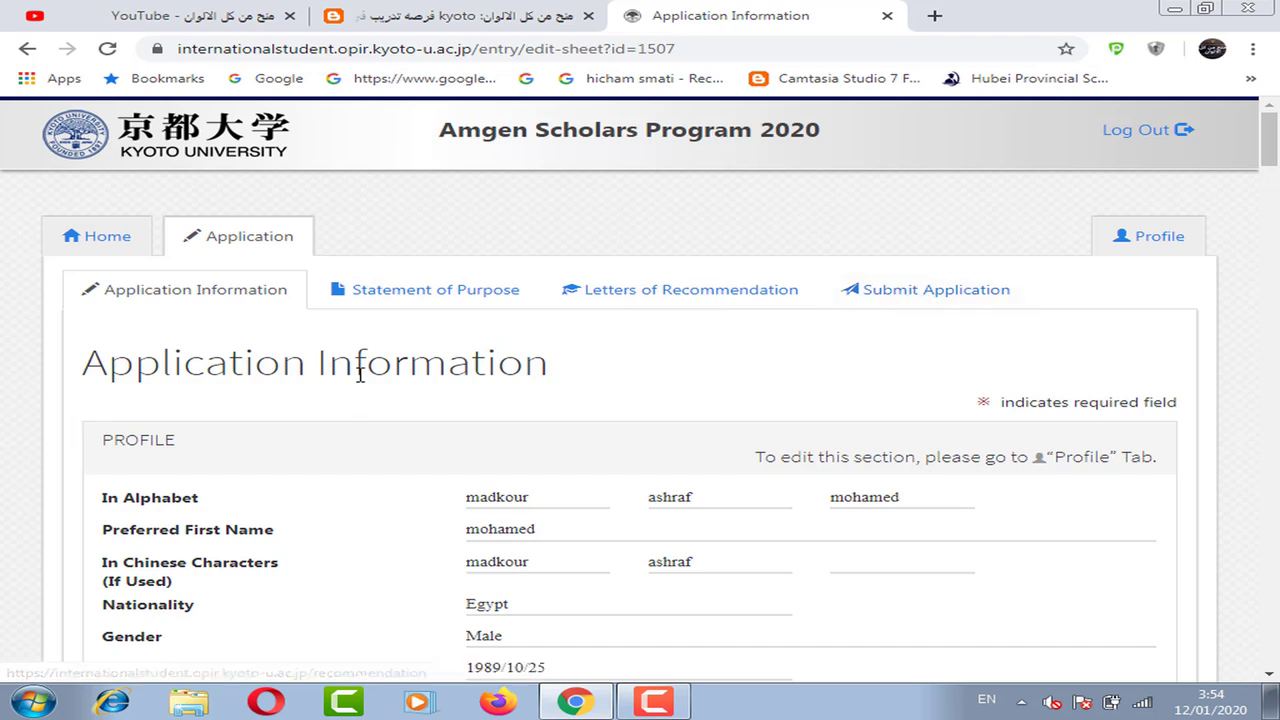
# Step: Examine the Profile and Passport Information sections of the application form, including the valid passport question
pyautogui.doubleClick(160, 371)
pyautogui.tripleClick(160, 371)
pyautogui.click(660, 384)
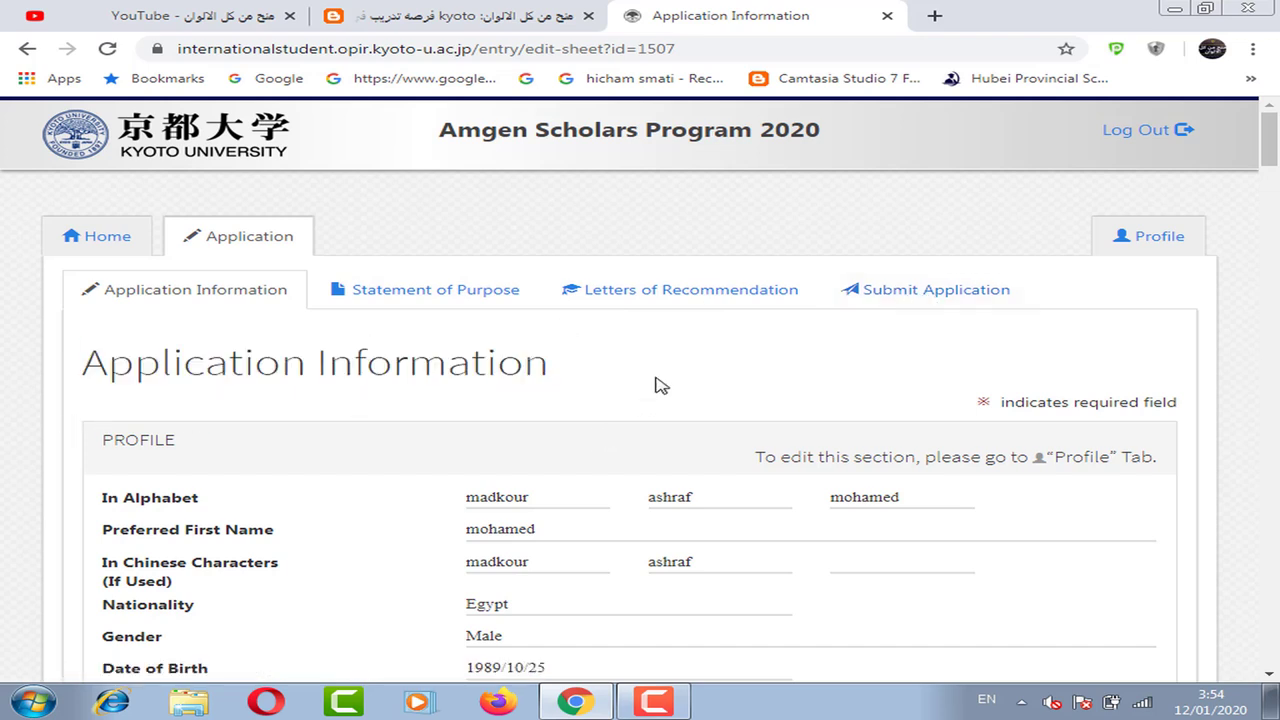
pyautogui.scroll(-2, 740, 550)
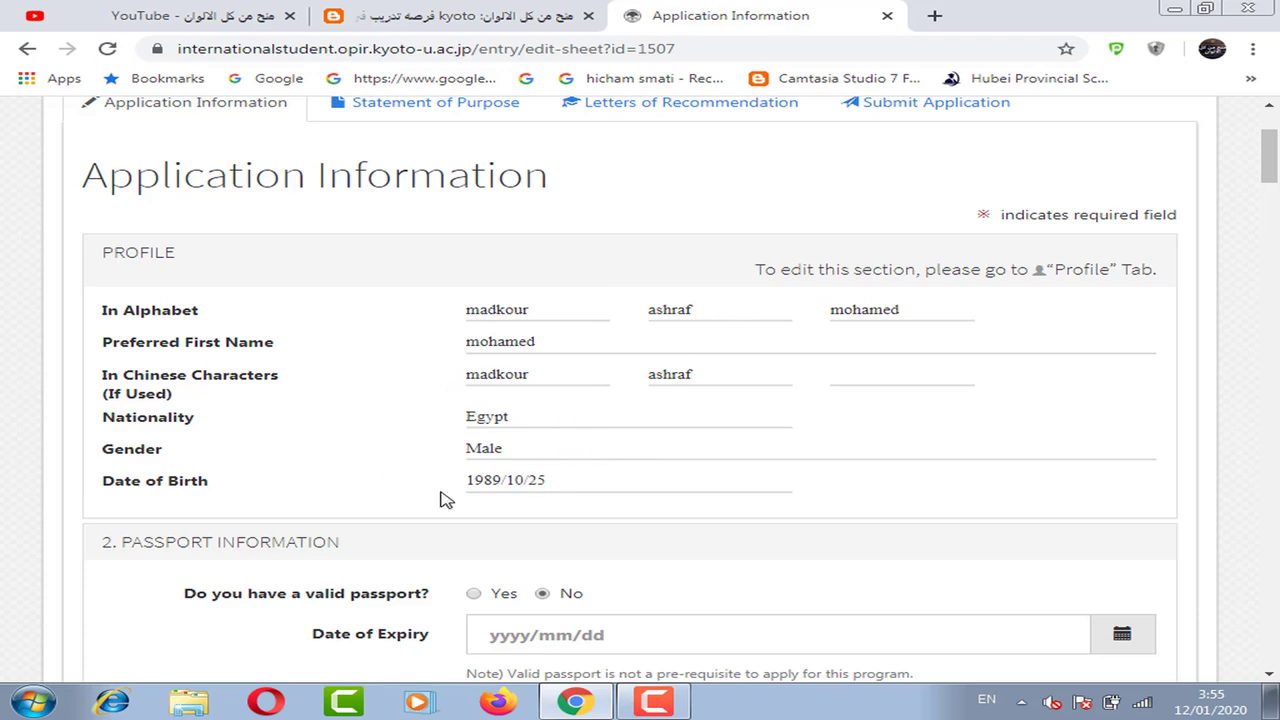
pyautogui.scroll(-3, 592, 413)
pyautogui.scroll(-1, 447, 422)
pyautogui.scroll(1, 391, 266)
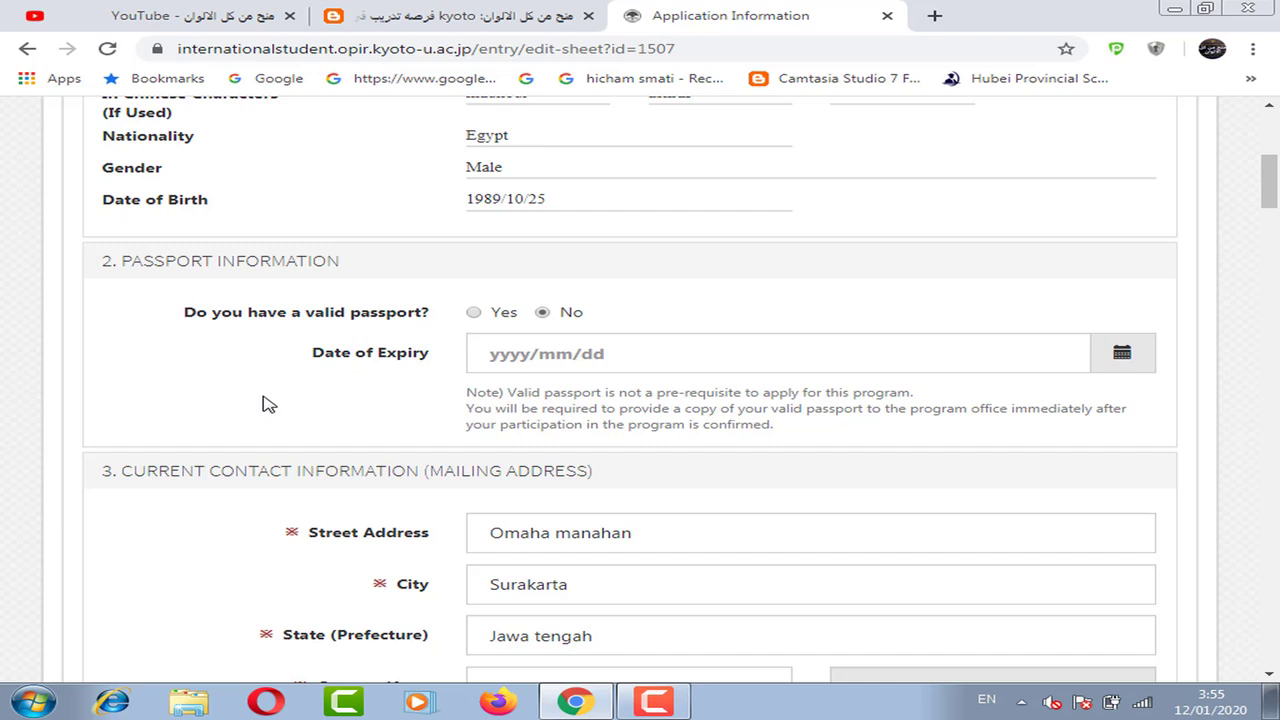
pyautogui.click(474, 314)
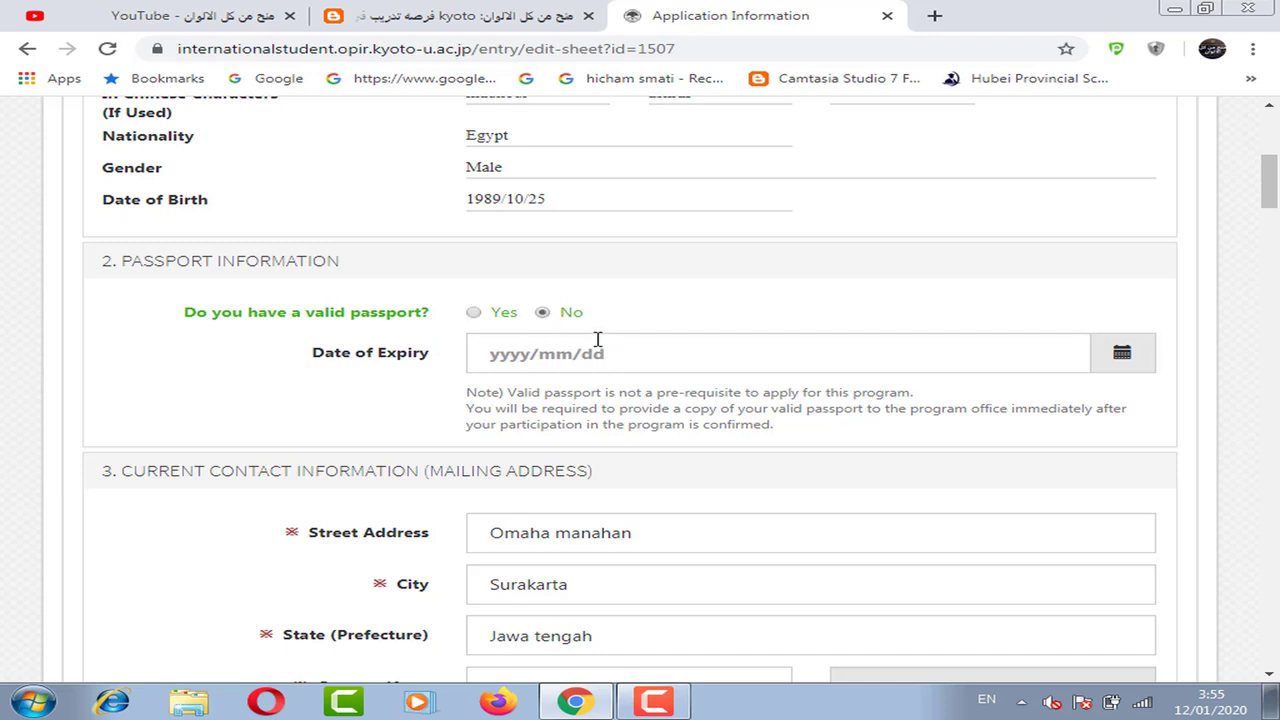
# Step: Examine the Current Contact Information section, including the mailing address, telephone and permanent address fields
pyautogui.scroll(-3, 597, 340)
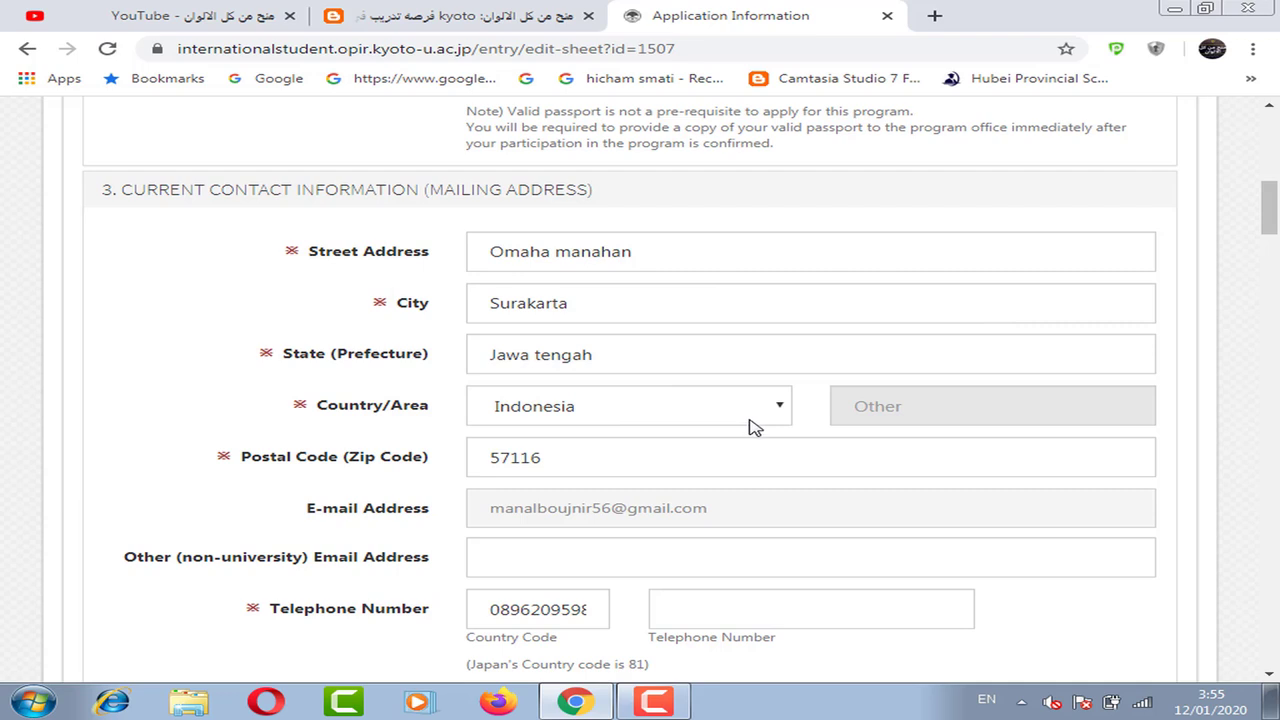
pyautogui.scroll(-2, 720, 425)
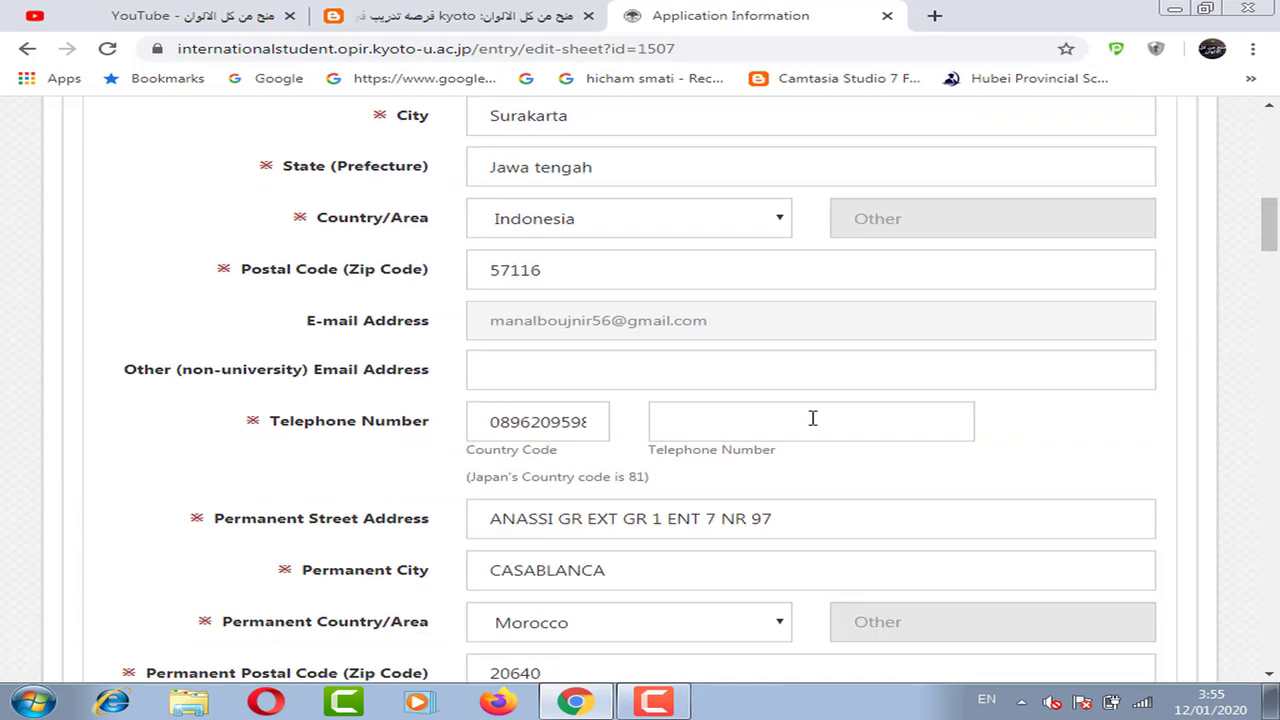
pyautogui.scroll(-2, 613, 404)
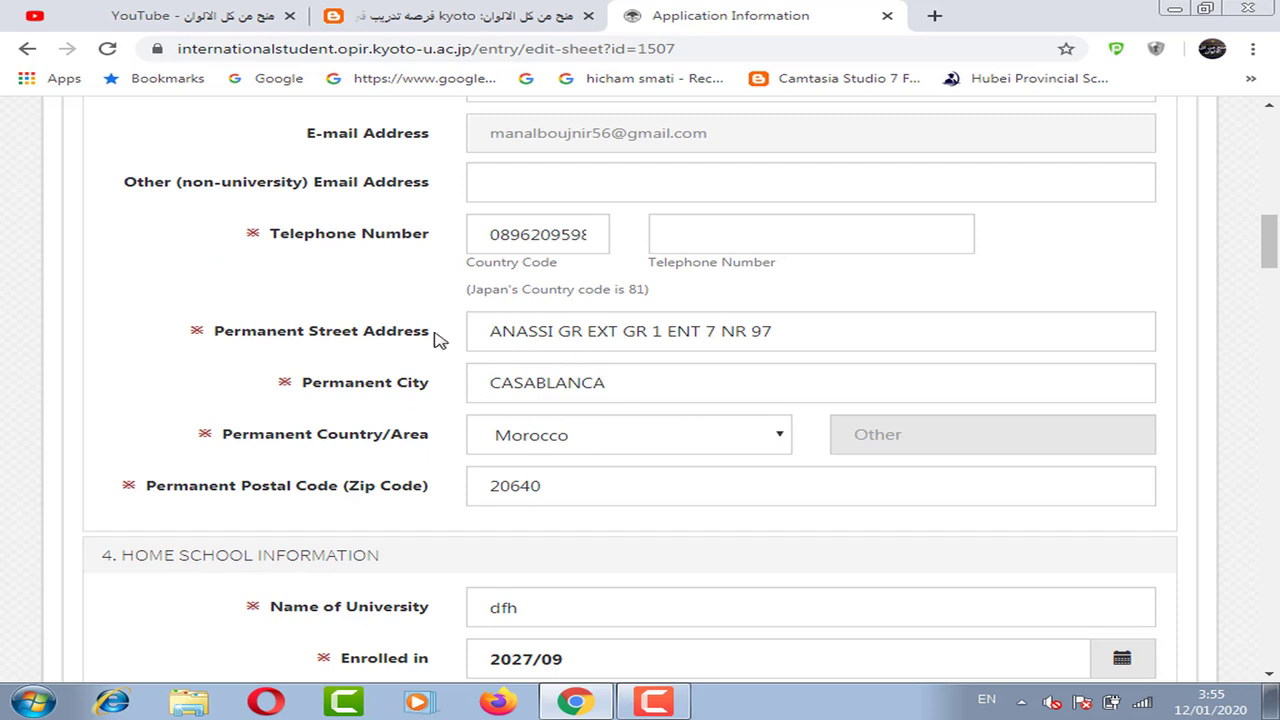
pyautogui.scroll(-1, 455, 452)
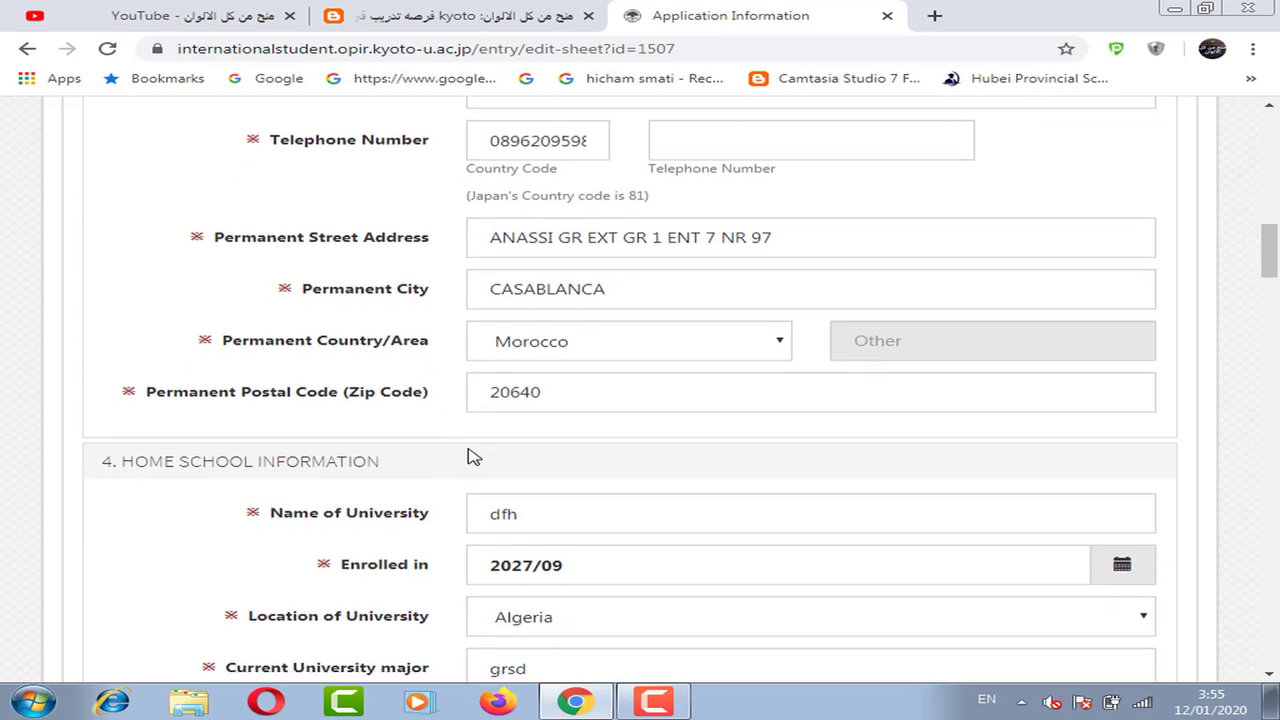
# Step: Examine the Home School Information section and view the available options for Length of Program Study
pyautogui.scroll(-2, 525, 489)
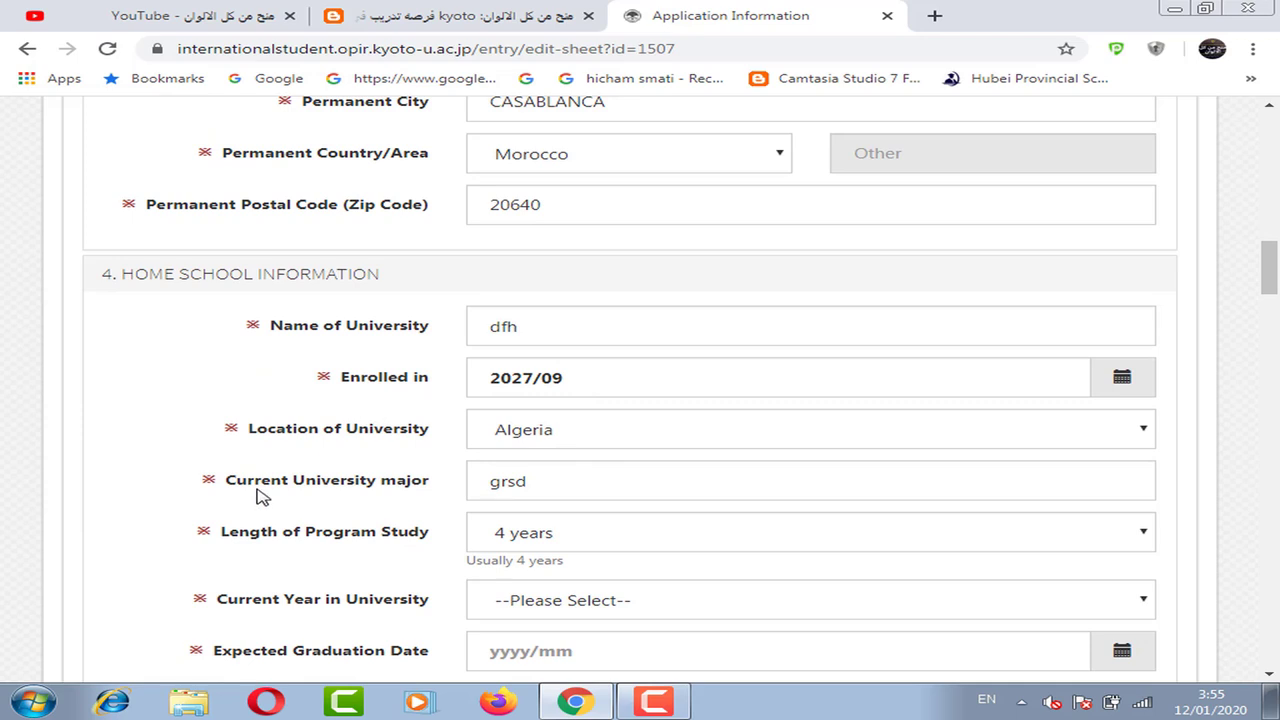
pyautogui.doubleClick(323, 274)
pyautogui.click(259, 283)
pyautogui.scroll(-1, 741, 387)
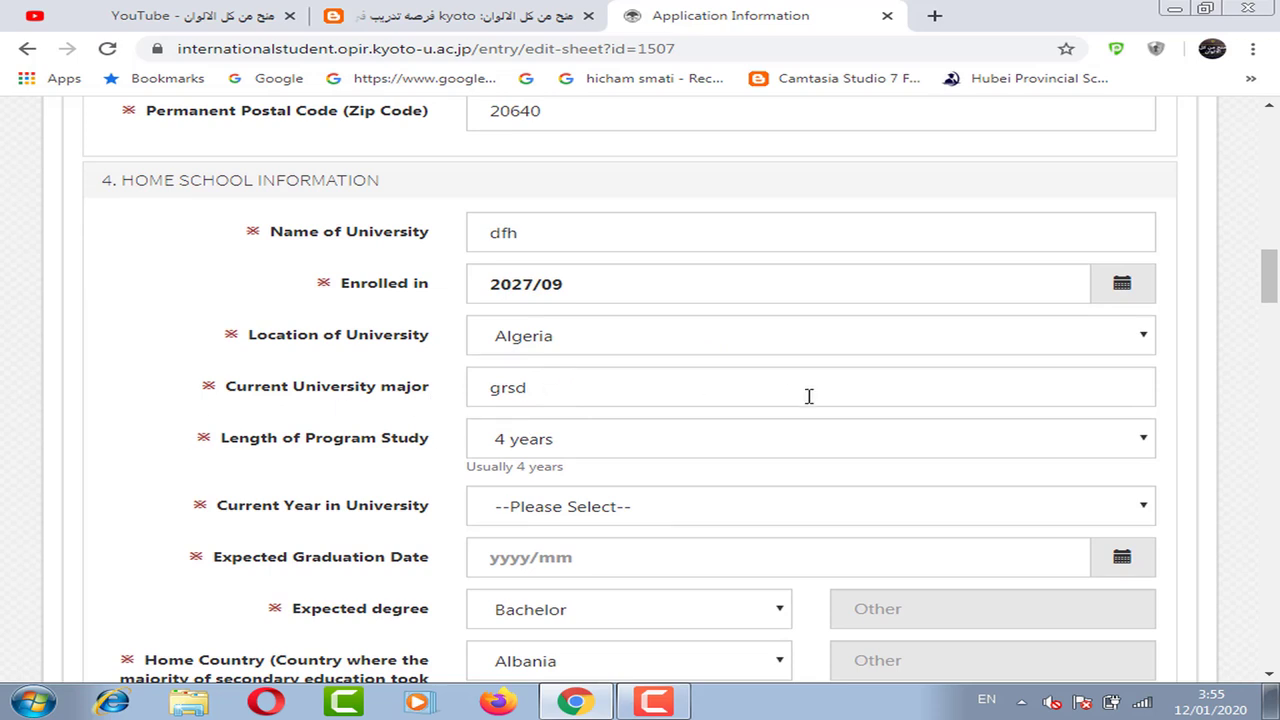
pyautogui.click(580, 443)
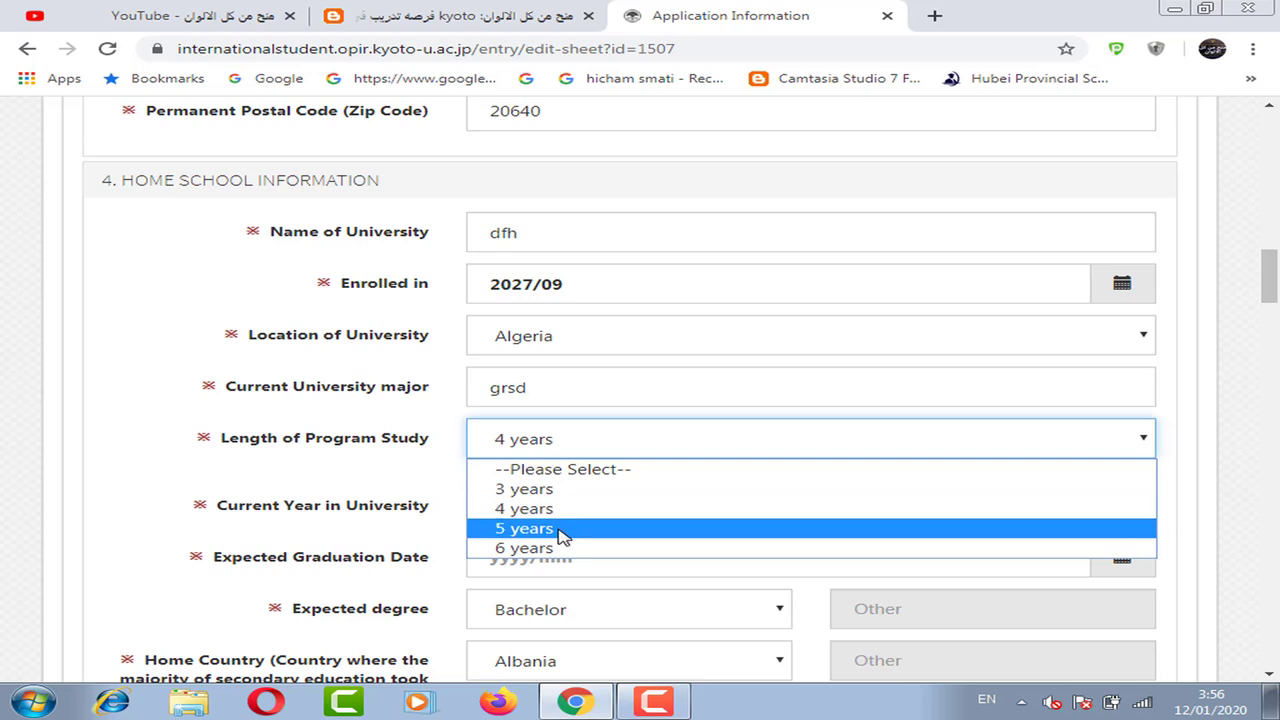
pyautogui.click(437, 477)
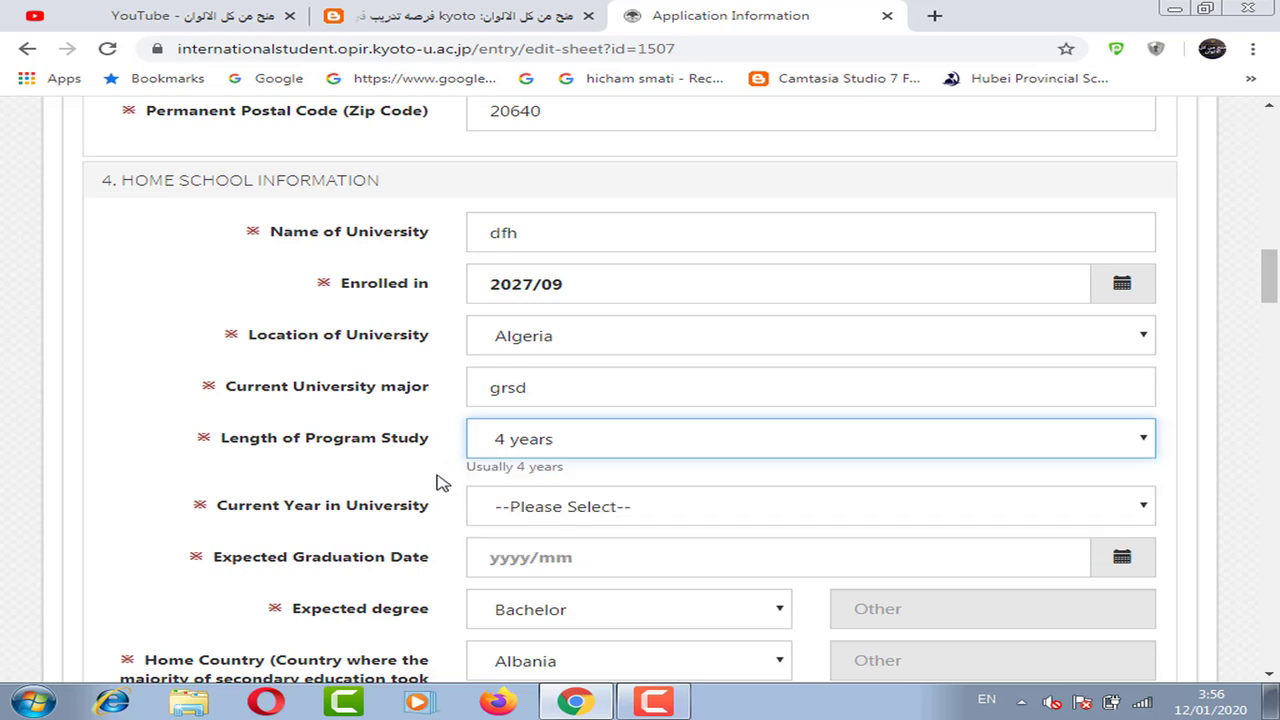
pyautogui.click(527, 452)
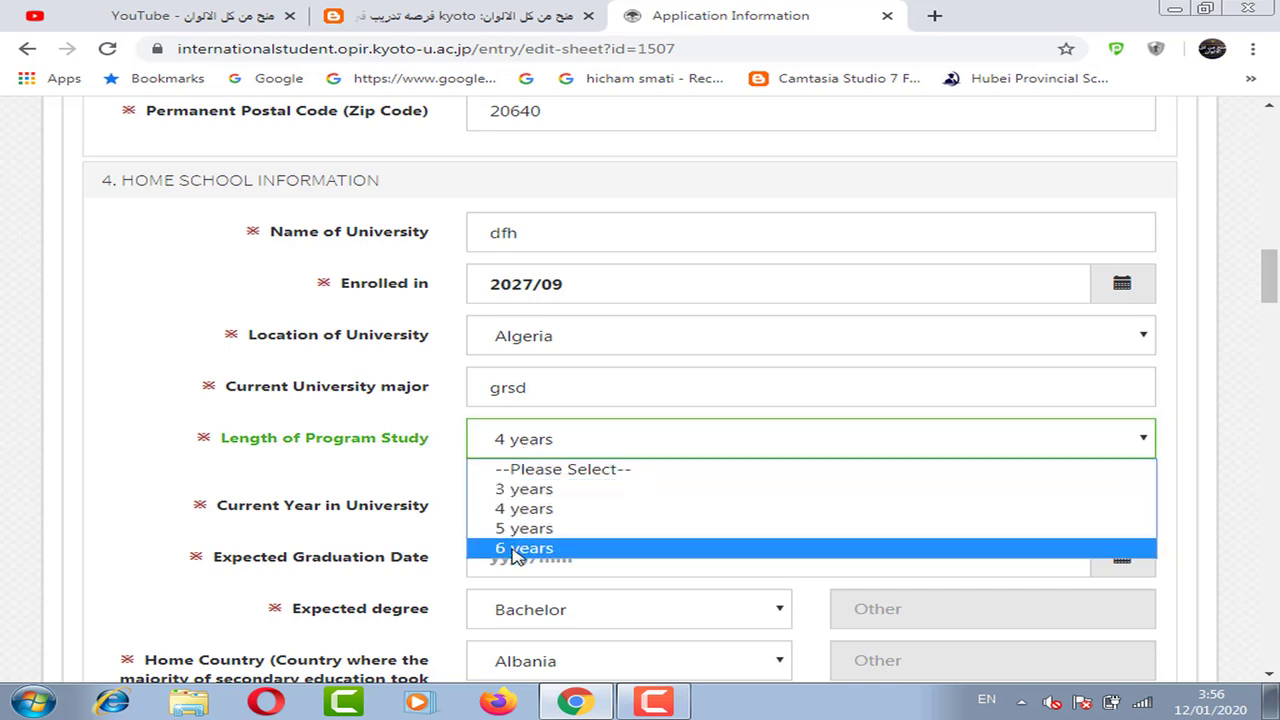
pyautogui.click(368, 465)
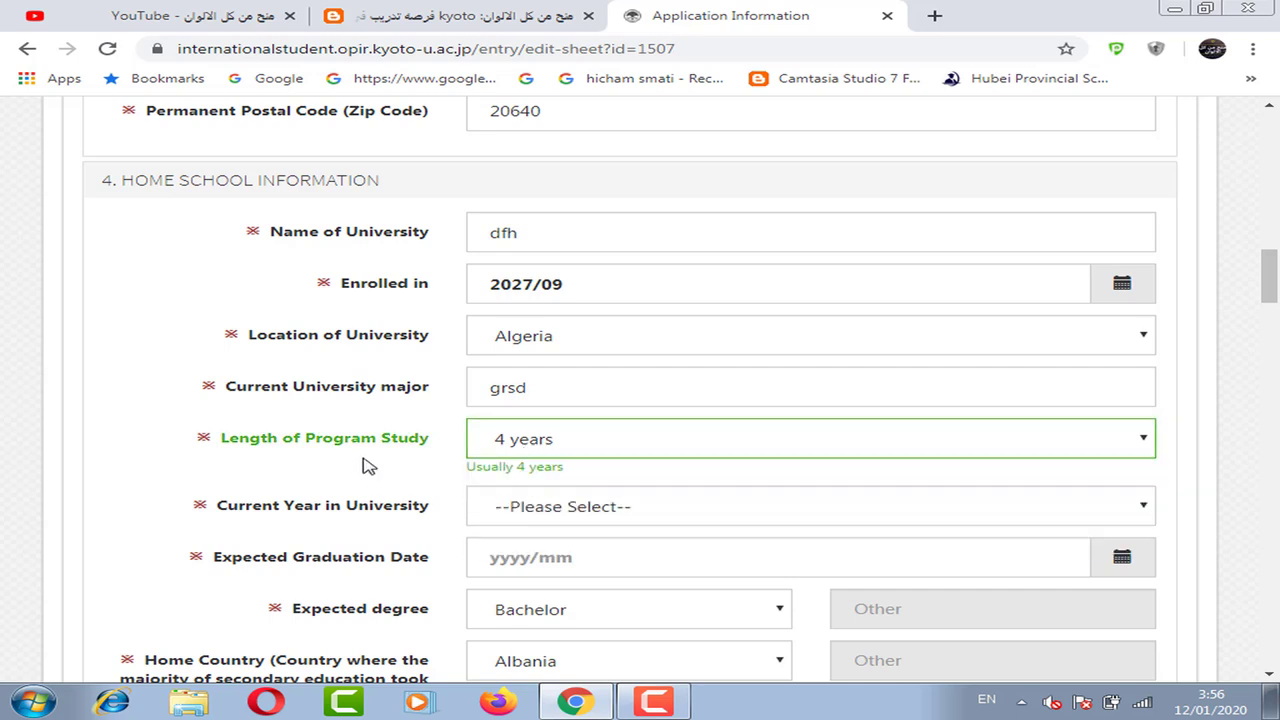
# Step: View the available options for Current Year in University and Expected degree in the Home School Information section
pyautogui.scroll(-1, 523, 491)
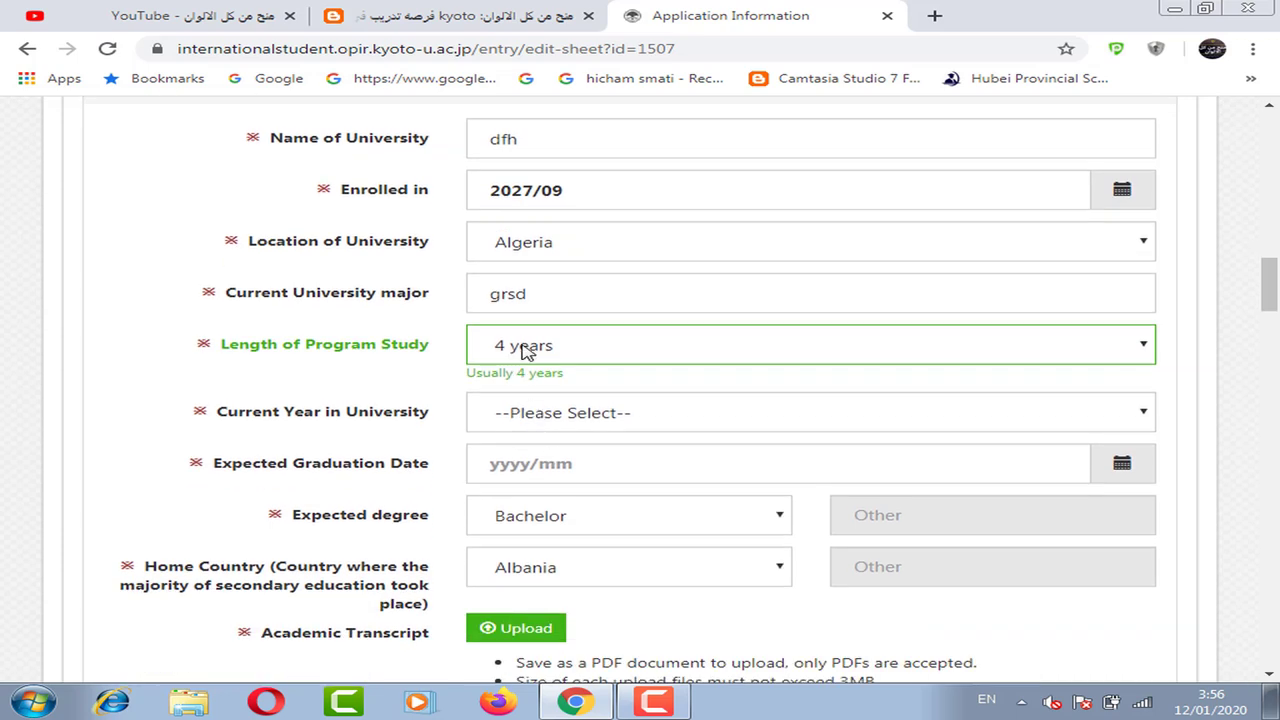
pyautogui.click(605, 415)
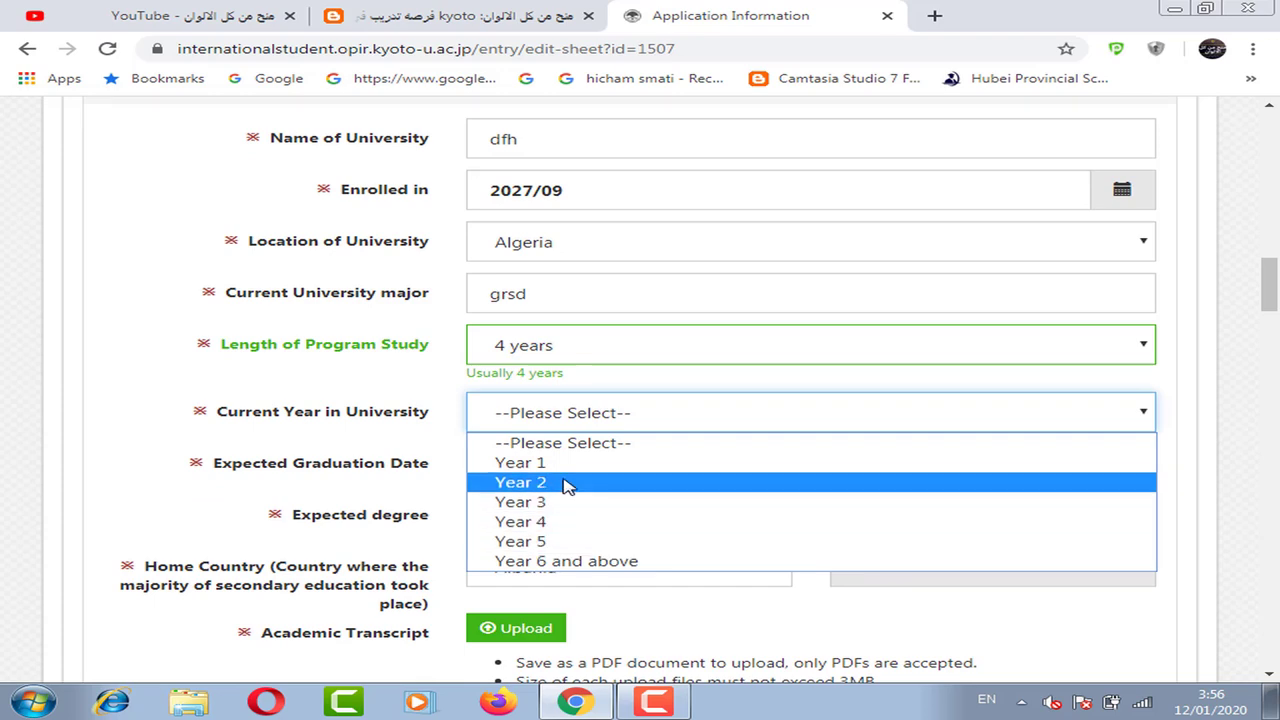
pyautogui.click(422, 492)
pyautogui.scroll(-2, 530, 455)
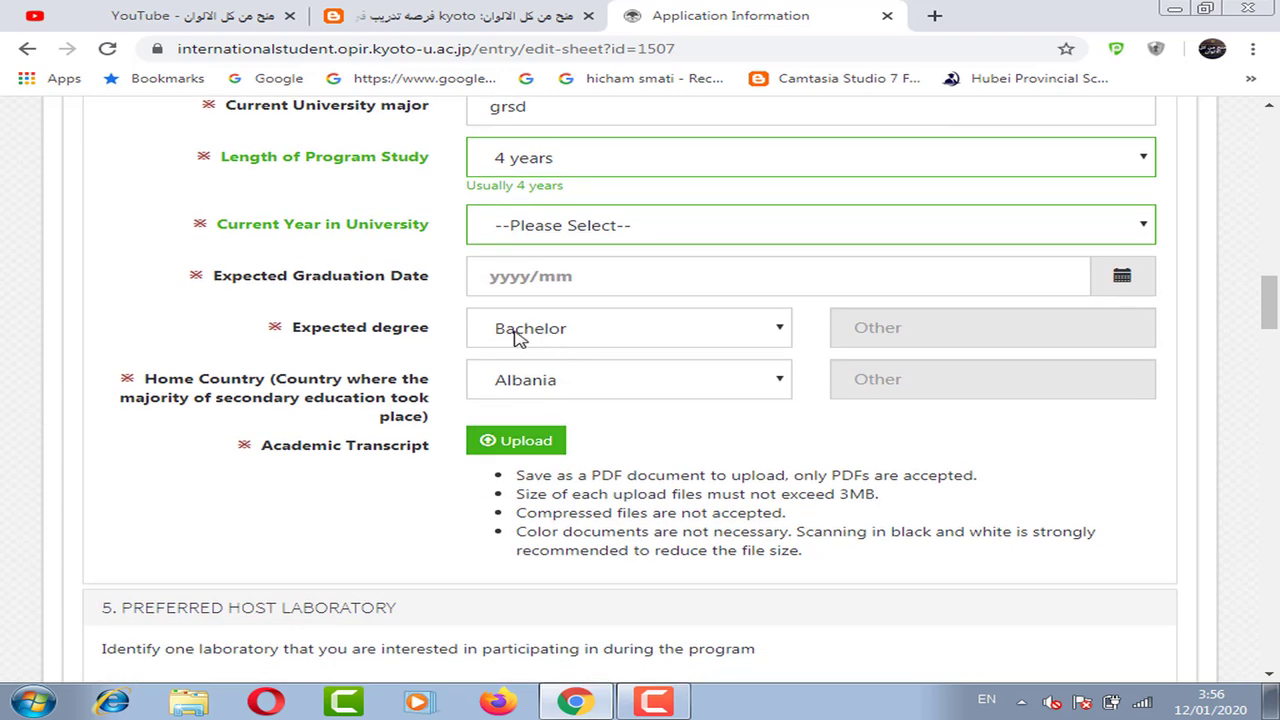
pyautogui.click(562, 331)
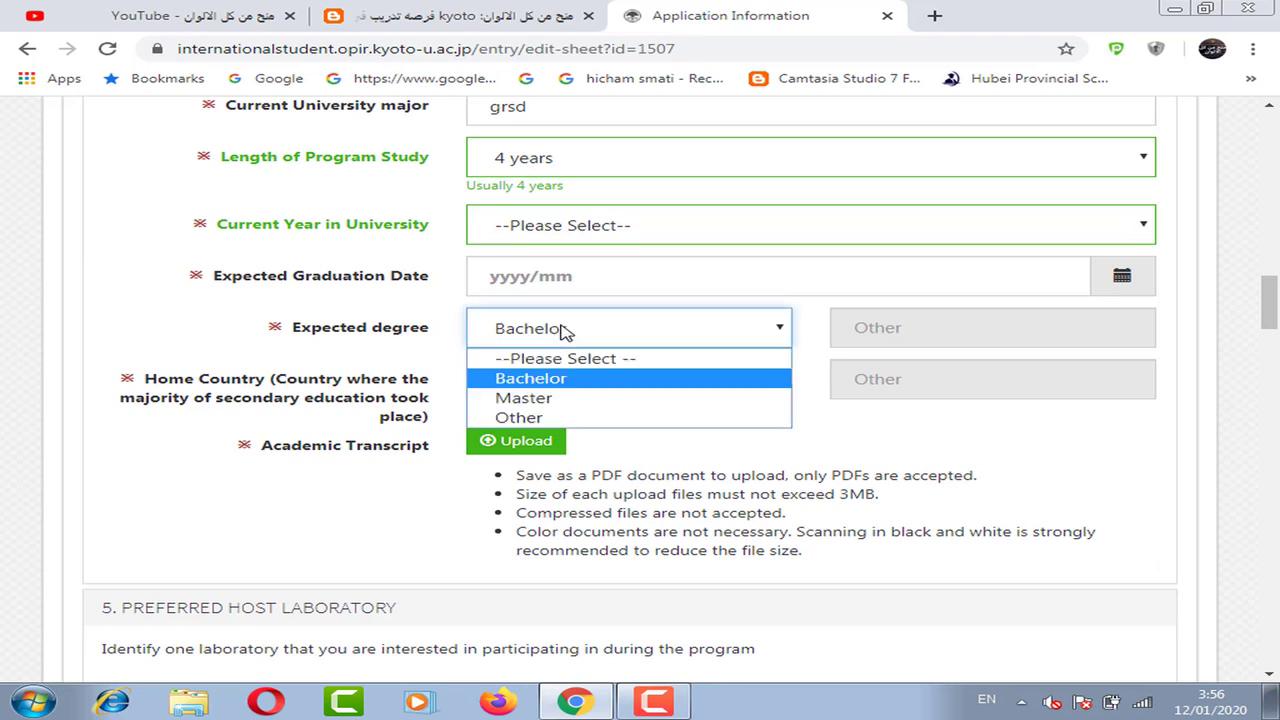
pyautogui.click(543, 333)
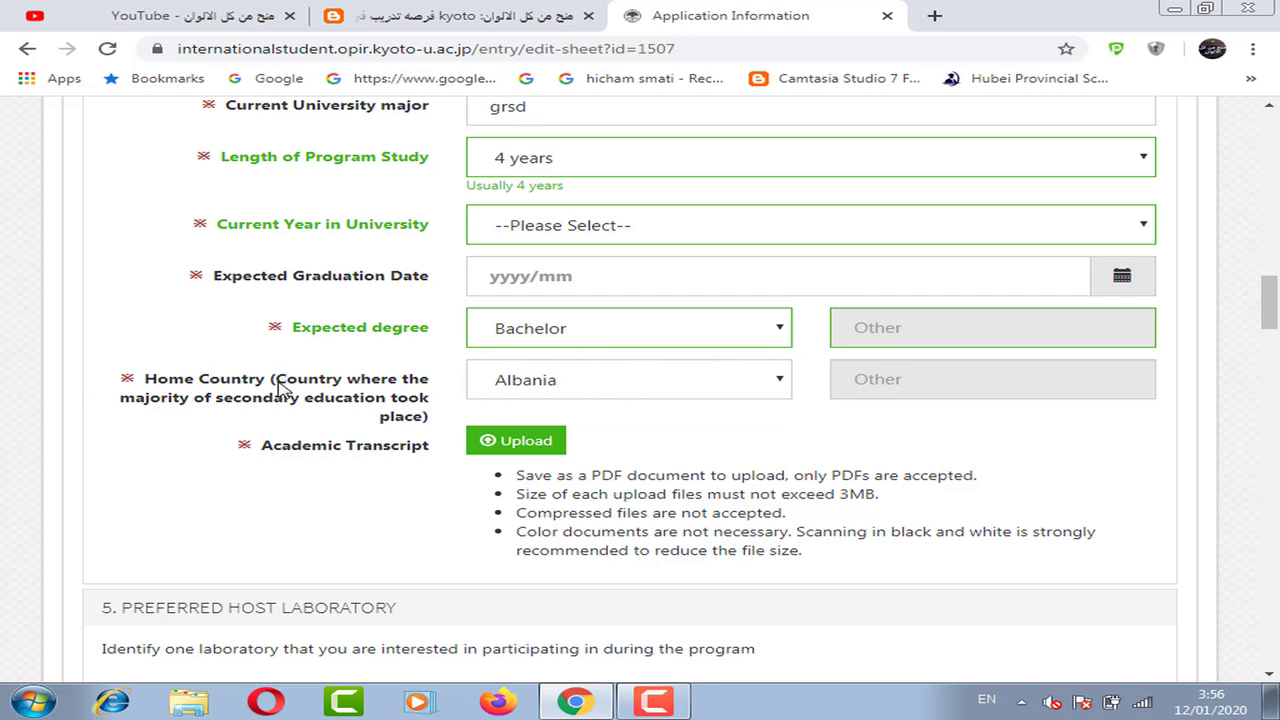
# Step: Examine the Home Country field's explanation and country options, and view the Academic Transcript upload requirements
pyautogui.moveTo(278, 380); pyautogui.dragTo(365, 406)
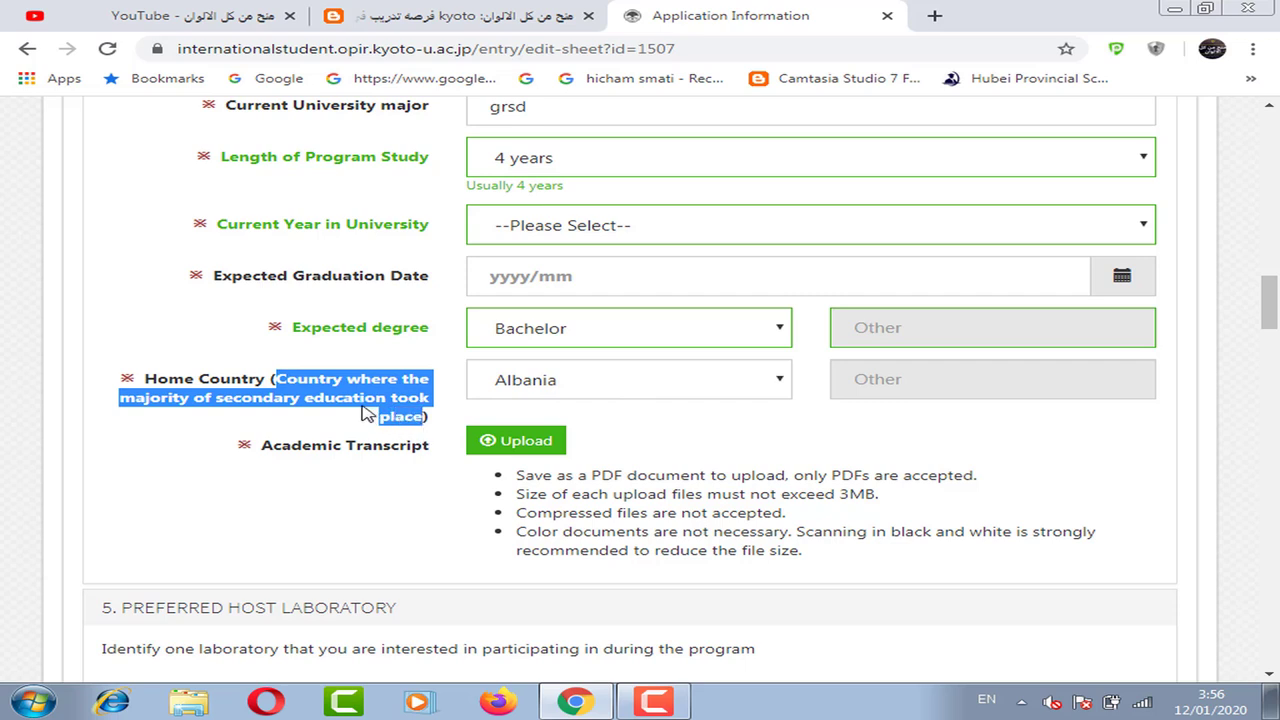
pyautogui.click(278, 420)
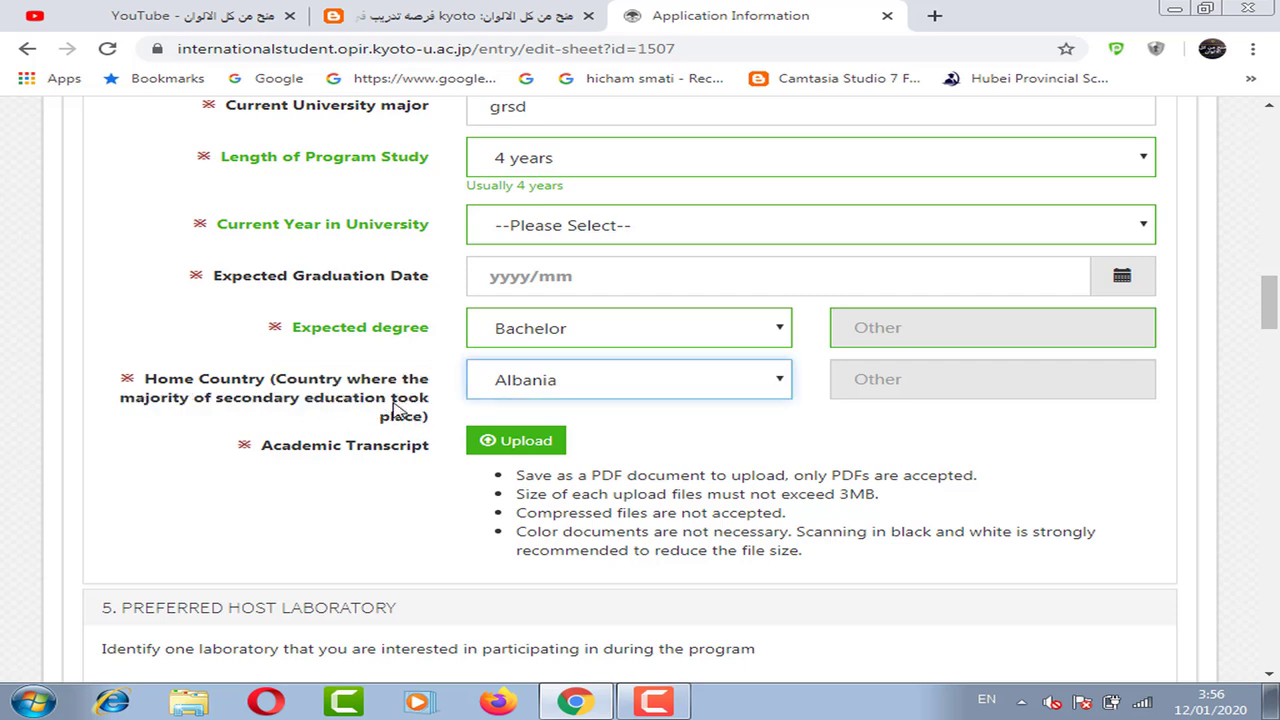
pyautogui.click(600, 386)
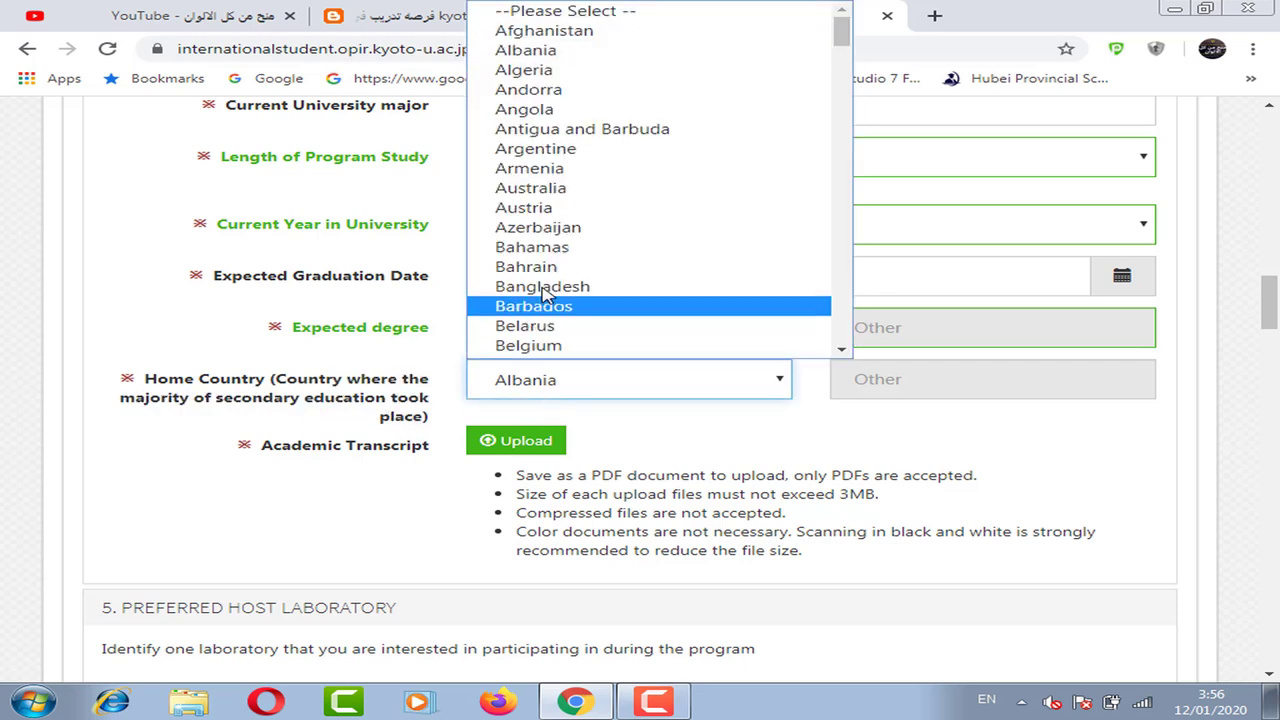
pyautogui.click(430, 362)
pyautogui.scroll(-1, 545, 382)
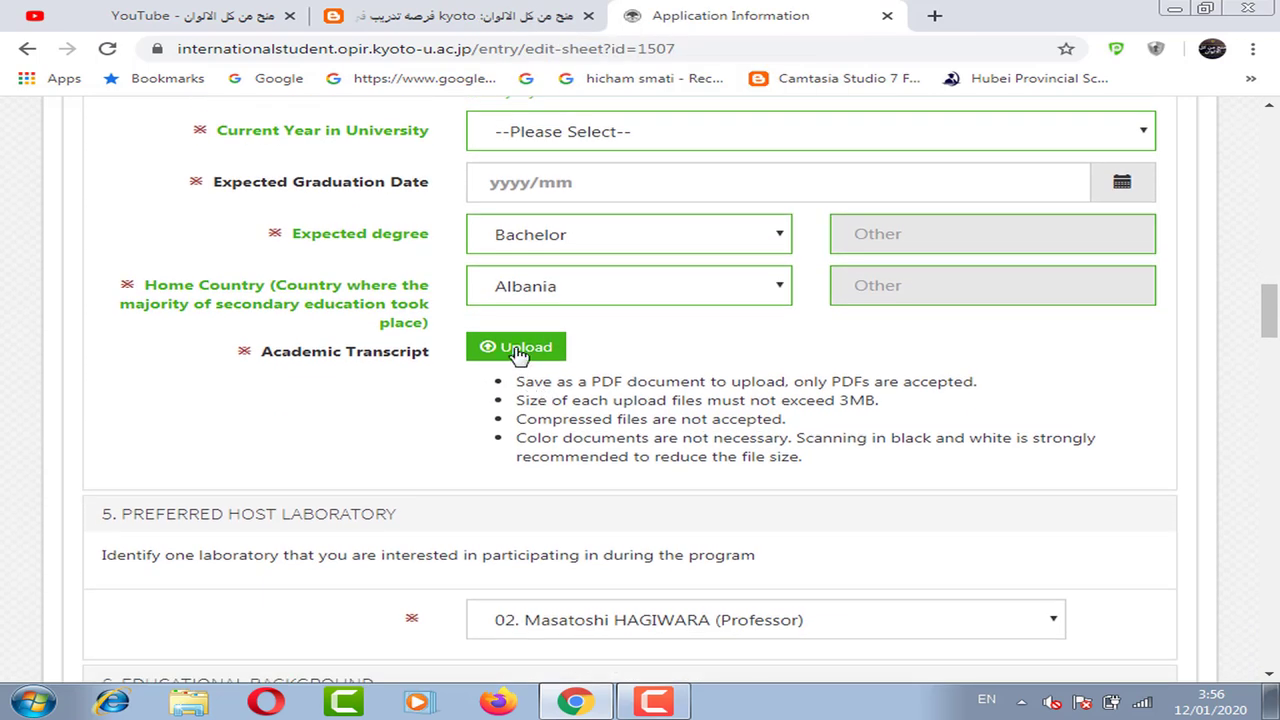
# Step: Check the transcript entry among the required documents in the Kyoto blog post, then return to the application form
pyautogui.click(450, 15)
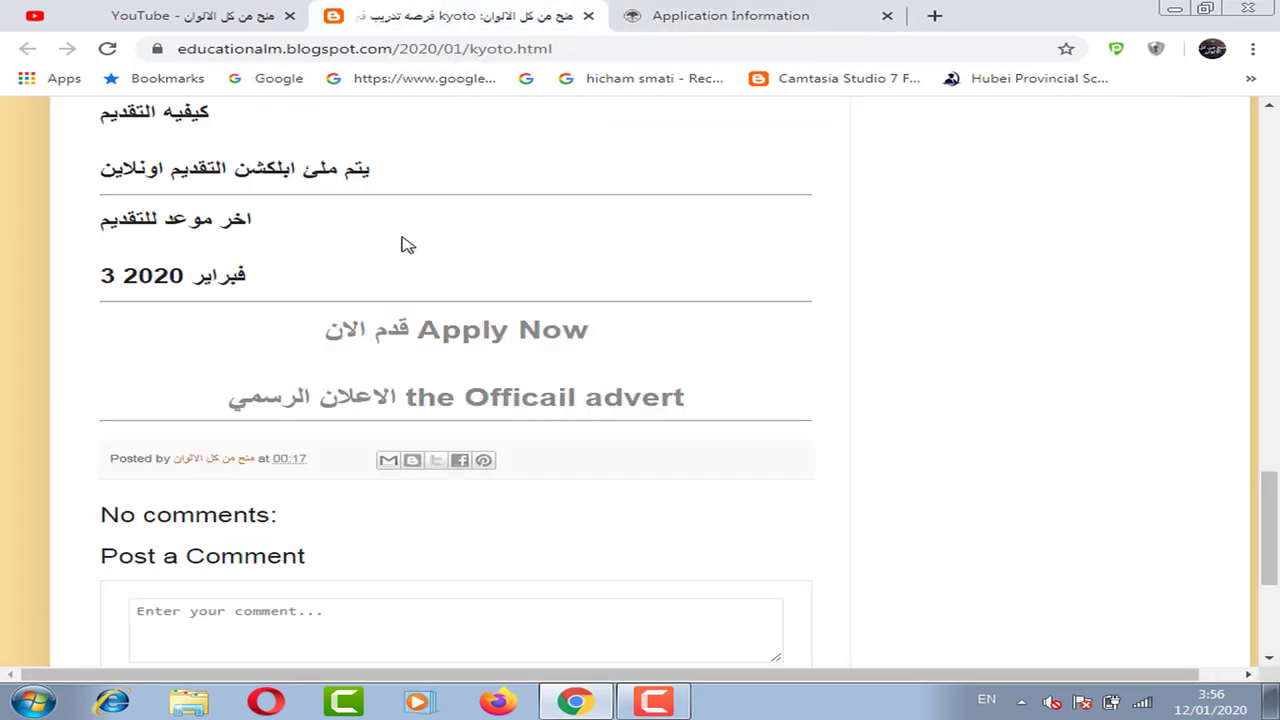
pyautogui.scroll(4, 400, 280)
pyautogui.scroll(-1, 389, 302)
pyautogui.scroll(4, 389, 302)
pyautogui.scroll(-1, 306, 334)
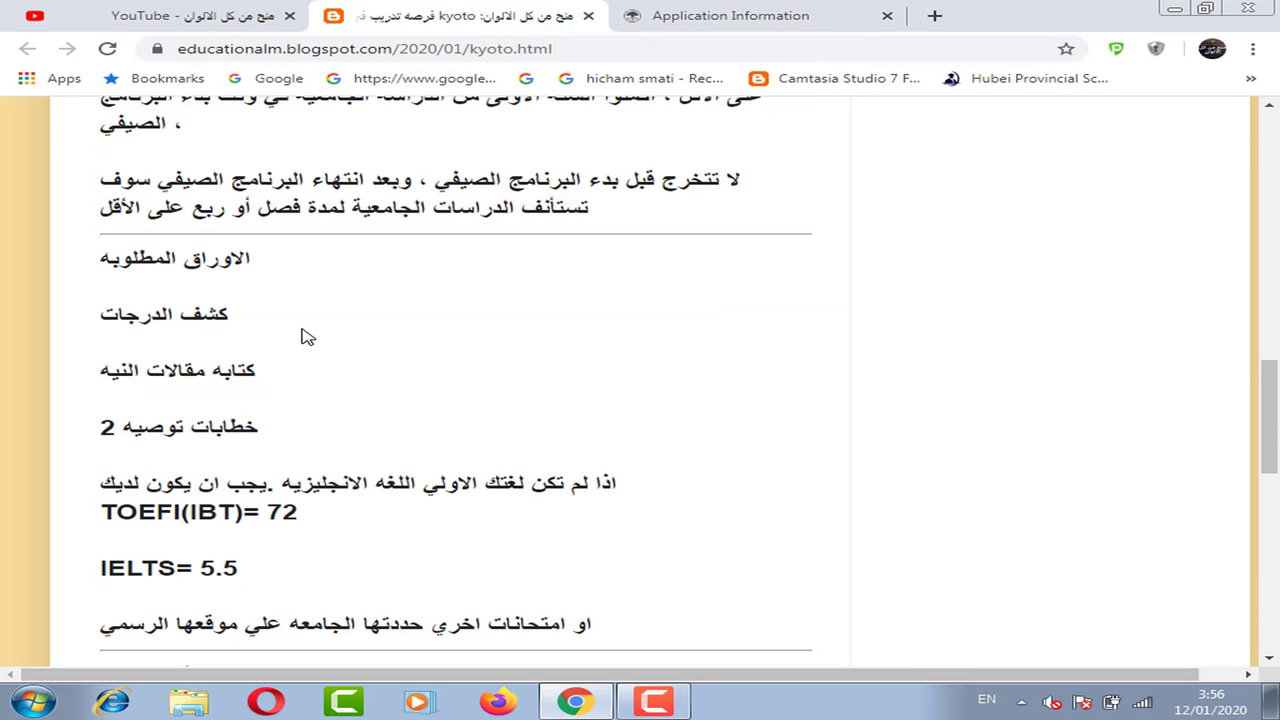
pyautogui.moveTo(228, 316); pyautogui.dragTo(118, 318)
pyautogui.click(706, 8)
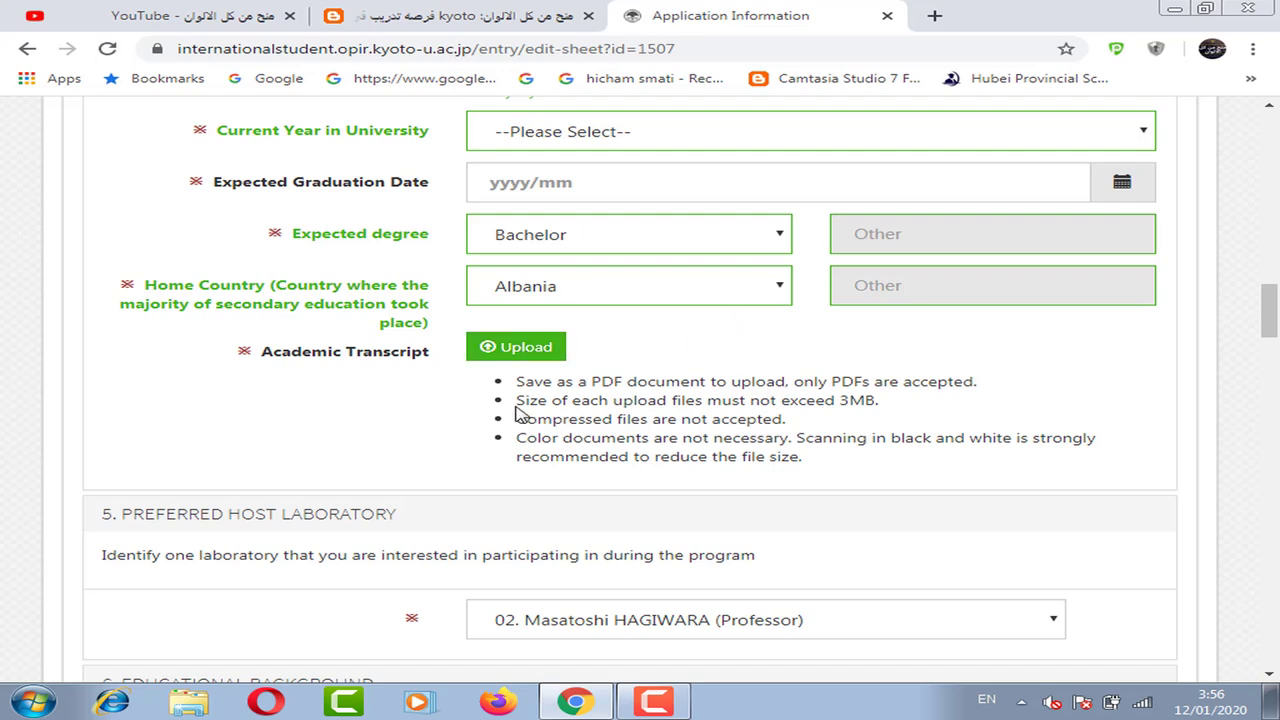
# Step: Examine the Preferred Host Laboratory section and view the list of selectable professors
pyautogui.scroll(-3, 620, 371)
pyautogui.scroll(1, 612, 280)
pyautogui.scroll(-2, 586, 338)
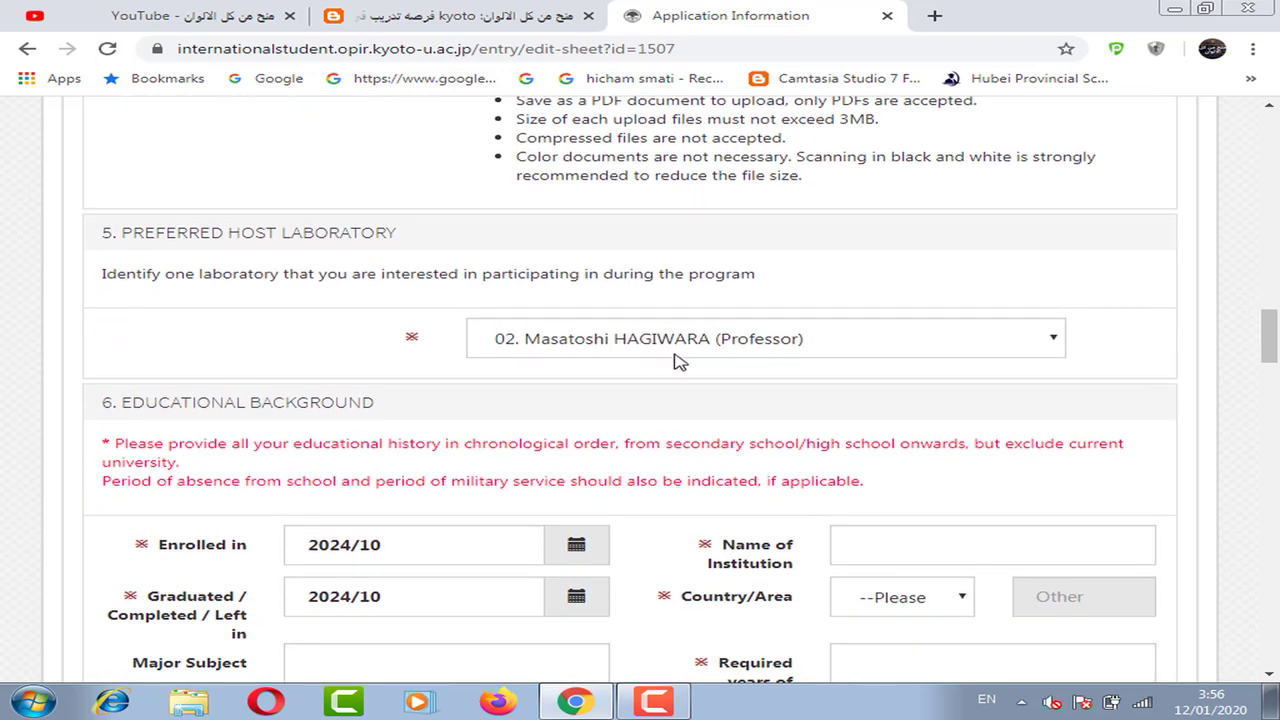
pyautogui.click(652, 340)
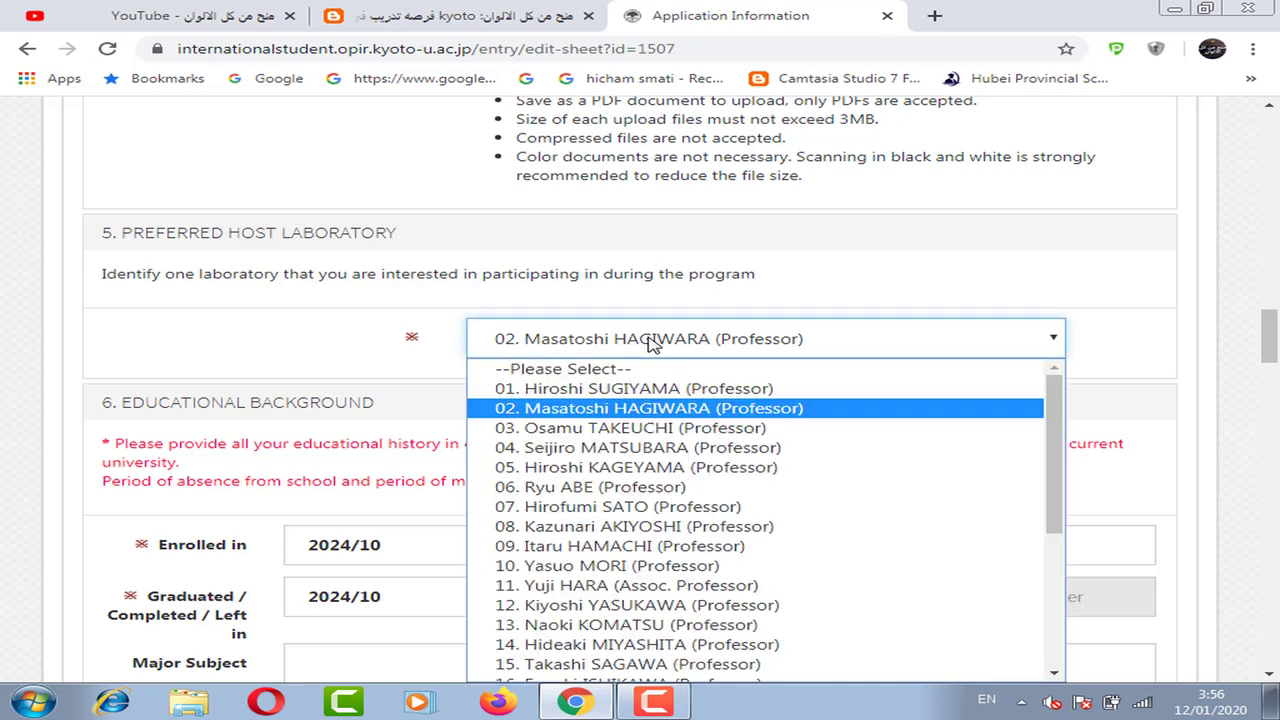
pyautogui.click(652, 340)
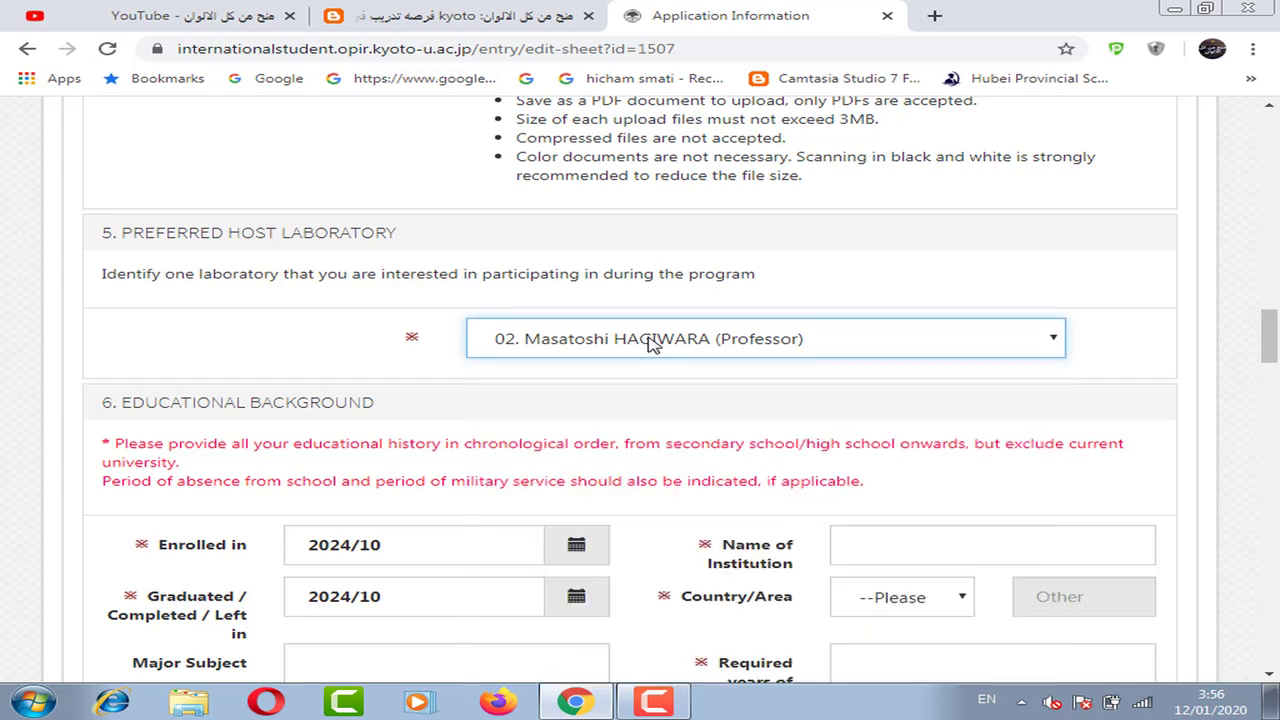
pyautogui.click(652, 340)
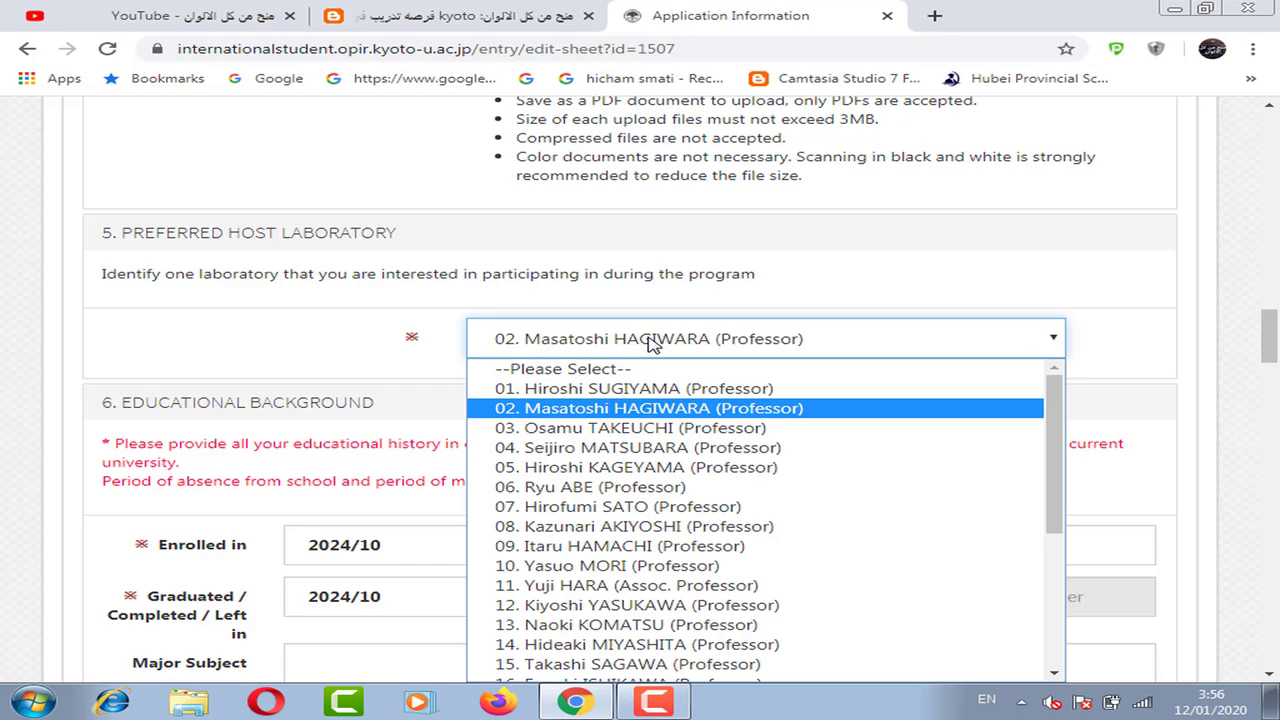
pyautogui.scroll(-2, 1272, 348)
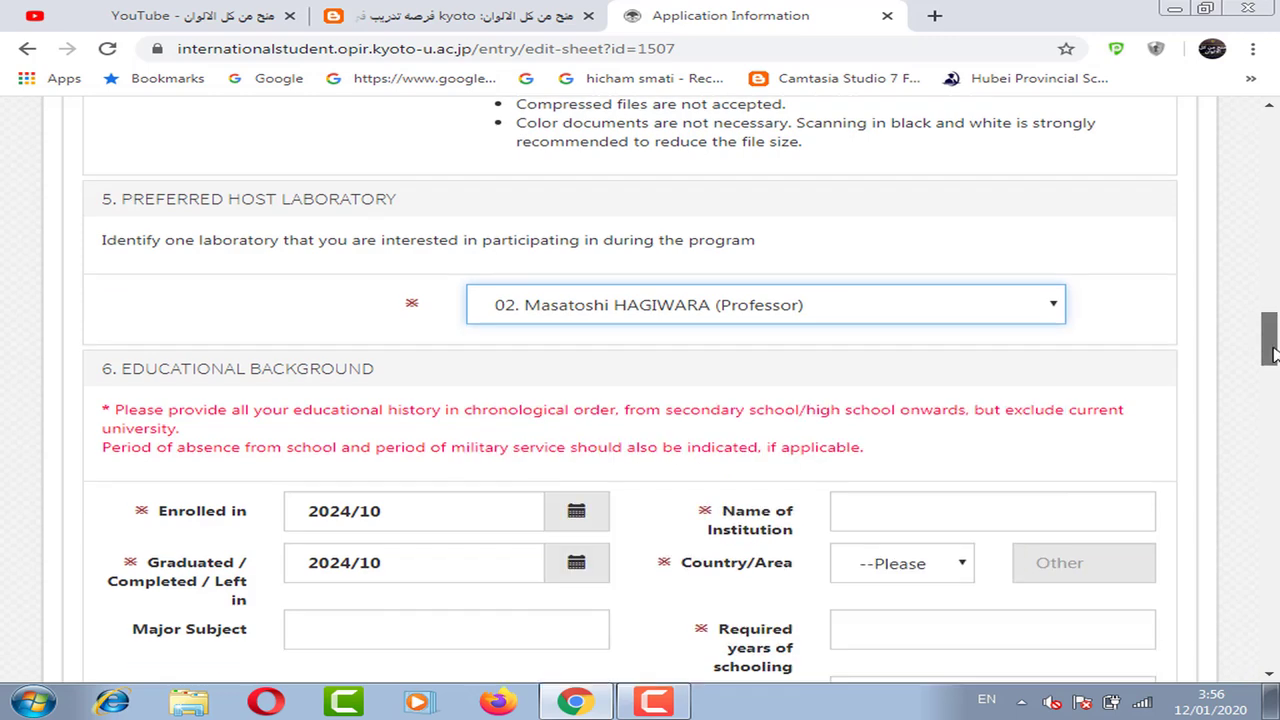
pyautogui.click(872, 208)
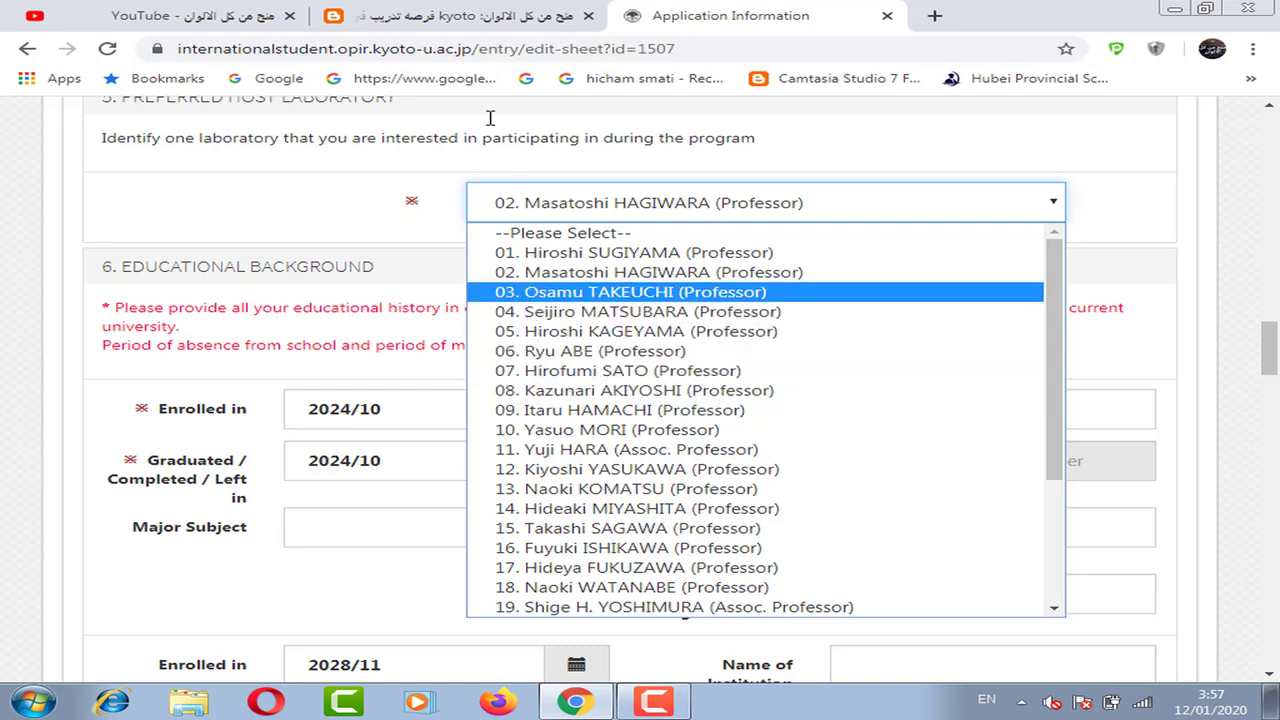
# Step: Open the ASP2020 list of laboratories from the blog post's available majors link and examine its professor index
pyautogui.click(460, 15)
pyautogui.scroll(-1, 372, 318)
pyautogui.scroll(5, 372, 318)
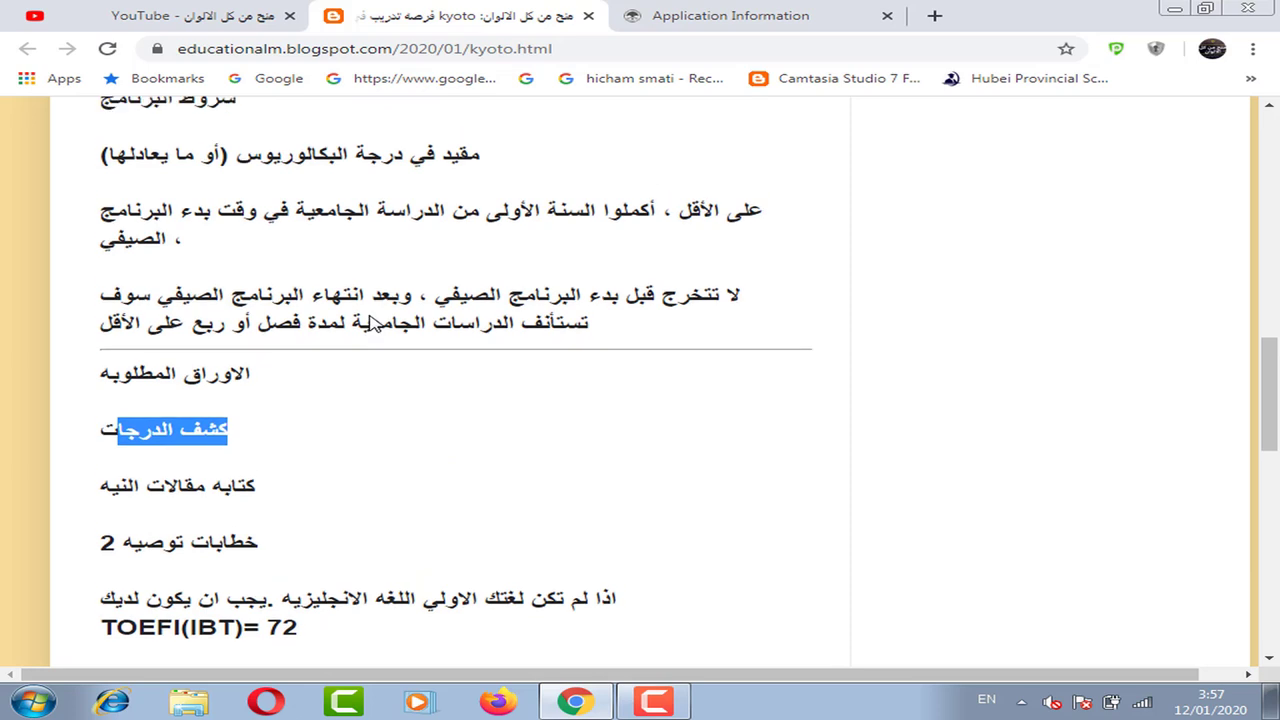
pyautogui.rightClick(113, 307)
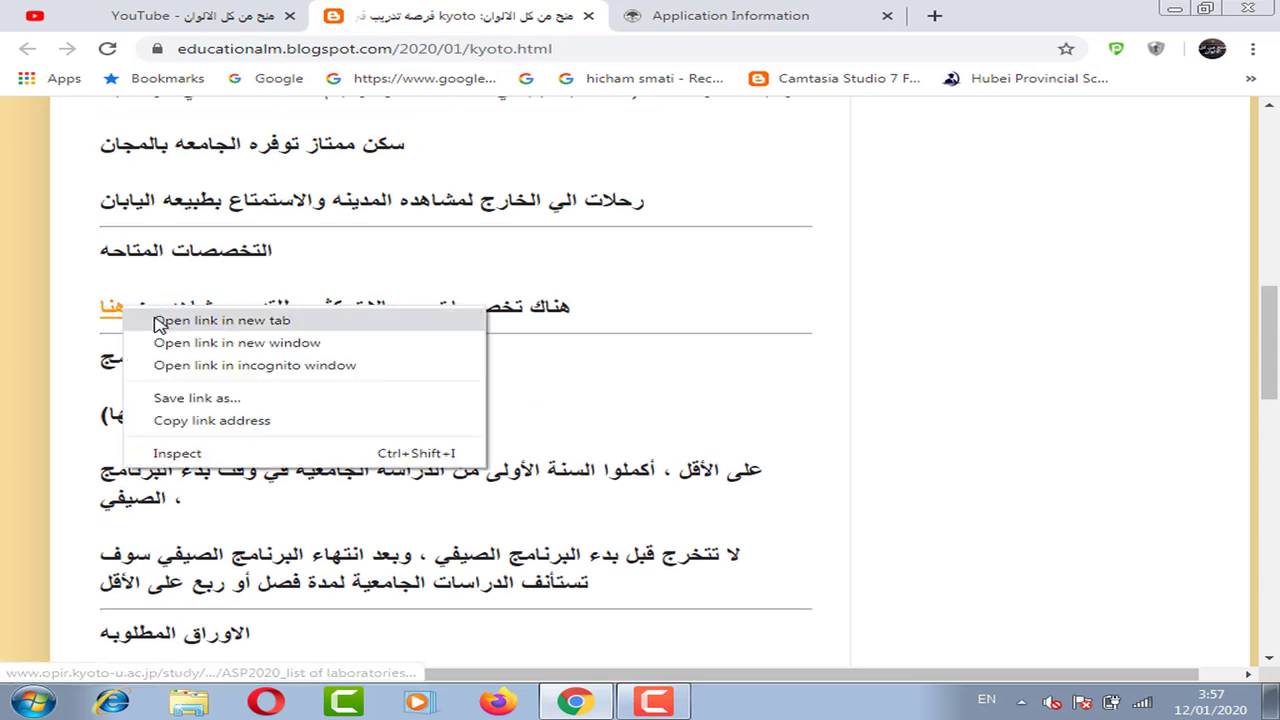
pyautogui.click(250, 318)
pyautogui.click(890, 10)
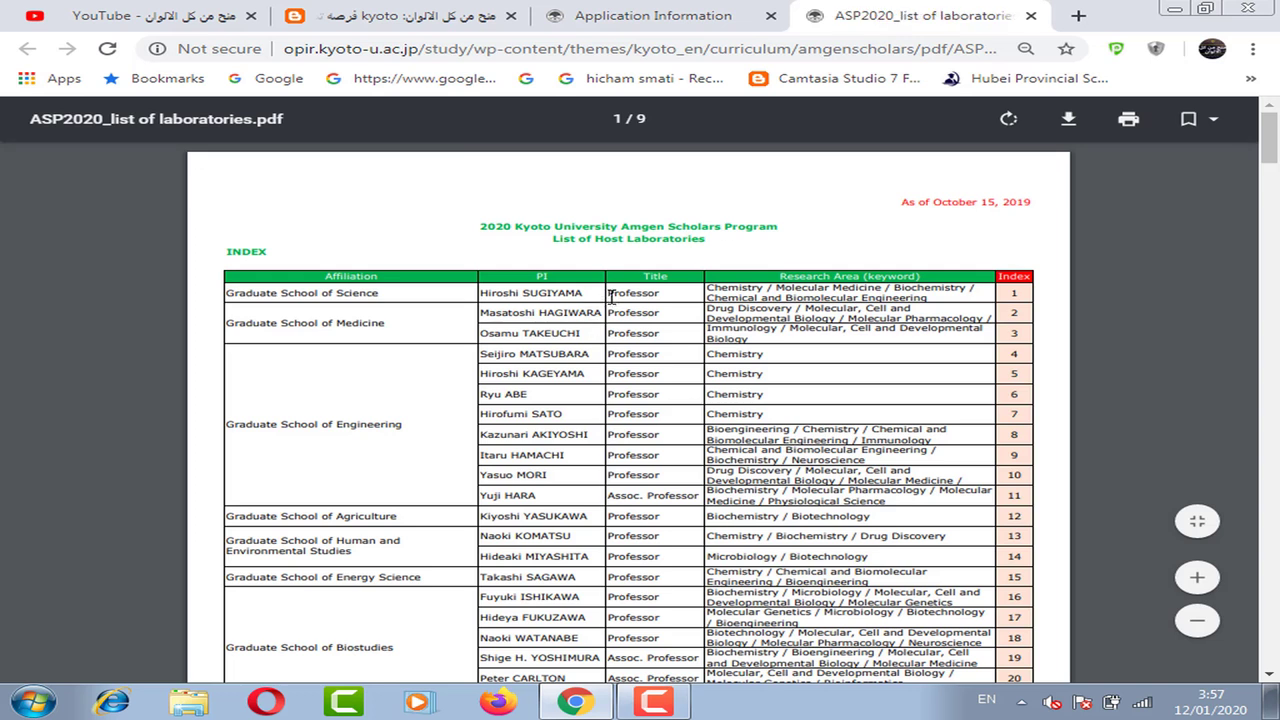
pyautogui.moveTo(549, 293); pyautogui.dragTo(481, 293)
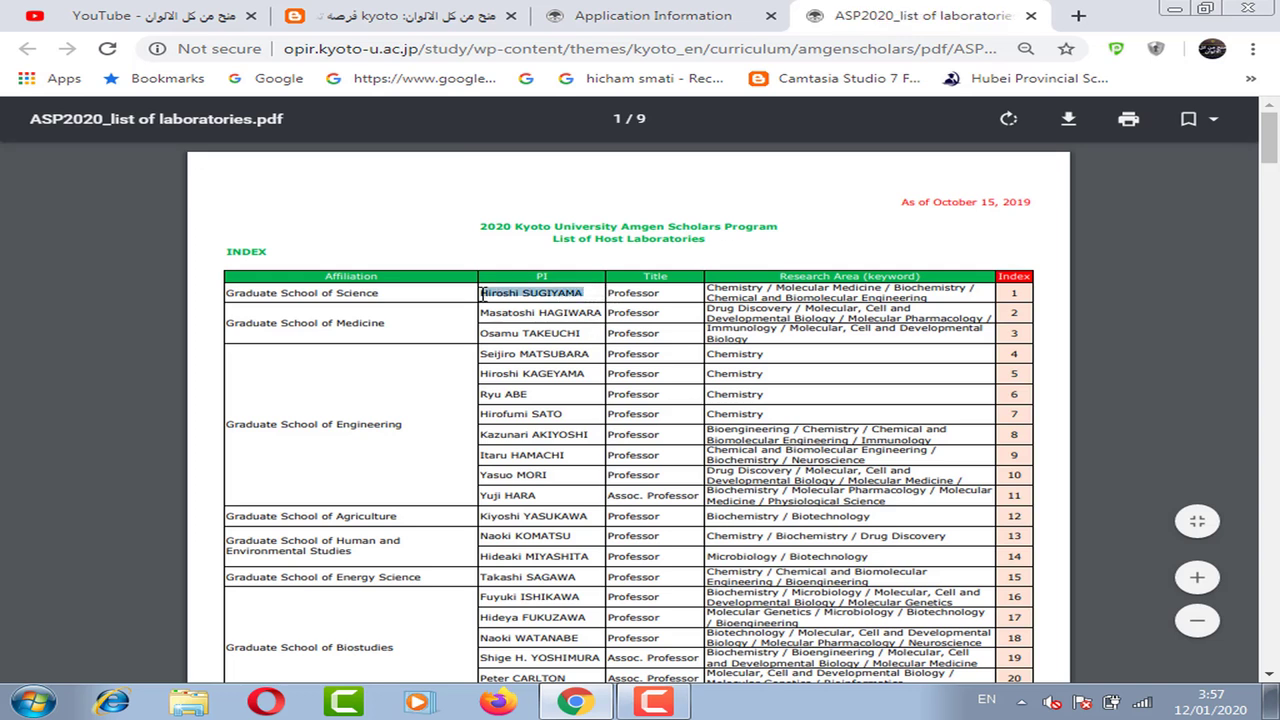
pyautogui.click(483, 293)
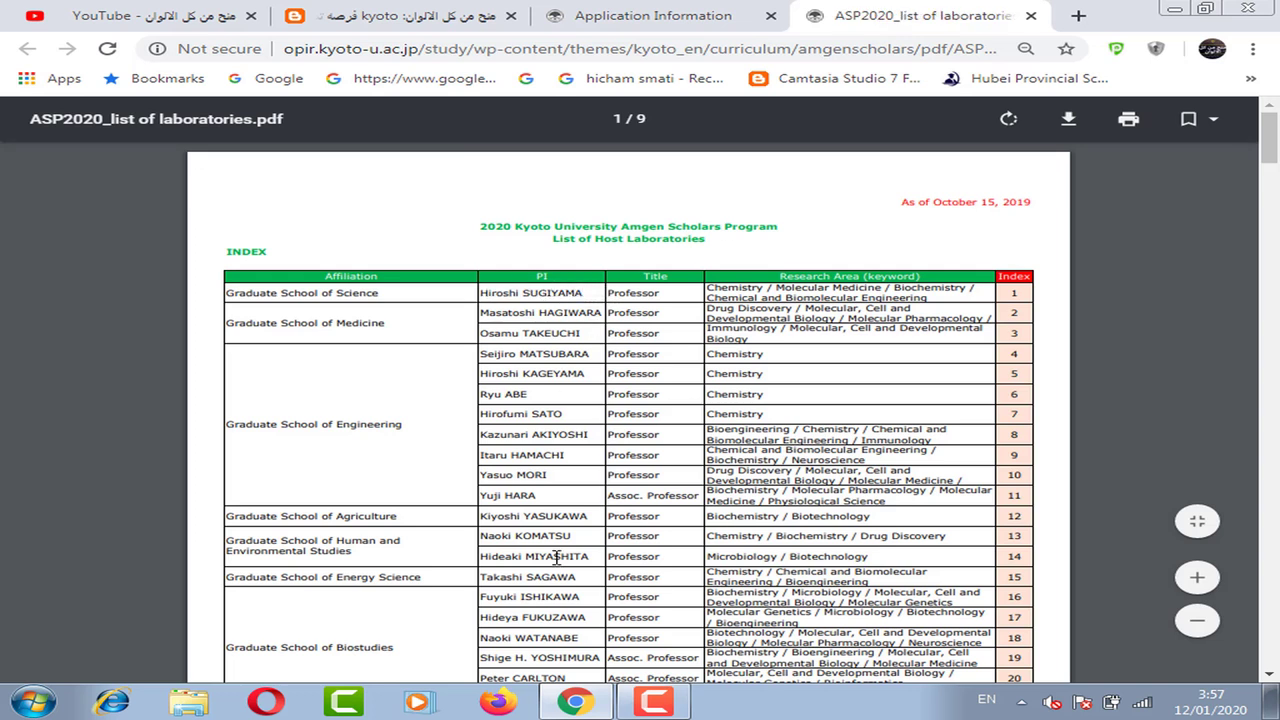
# Step: Return to the application form and compare its Preferred Host Laboratory options with the laboratory list
pyautogui.click(718, 8)
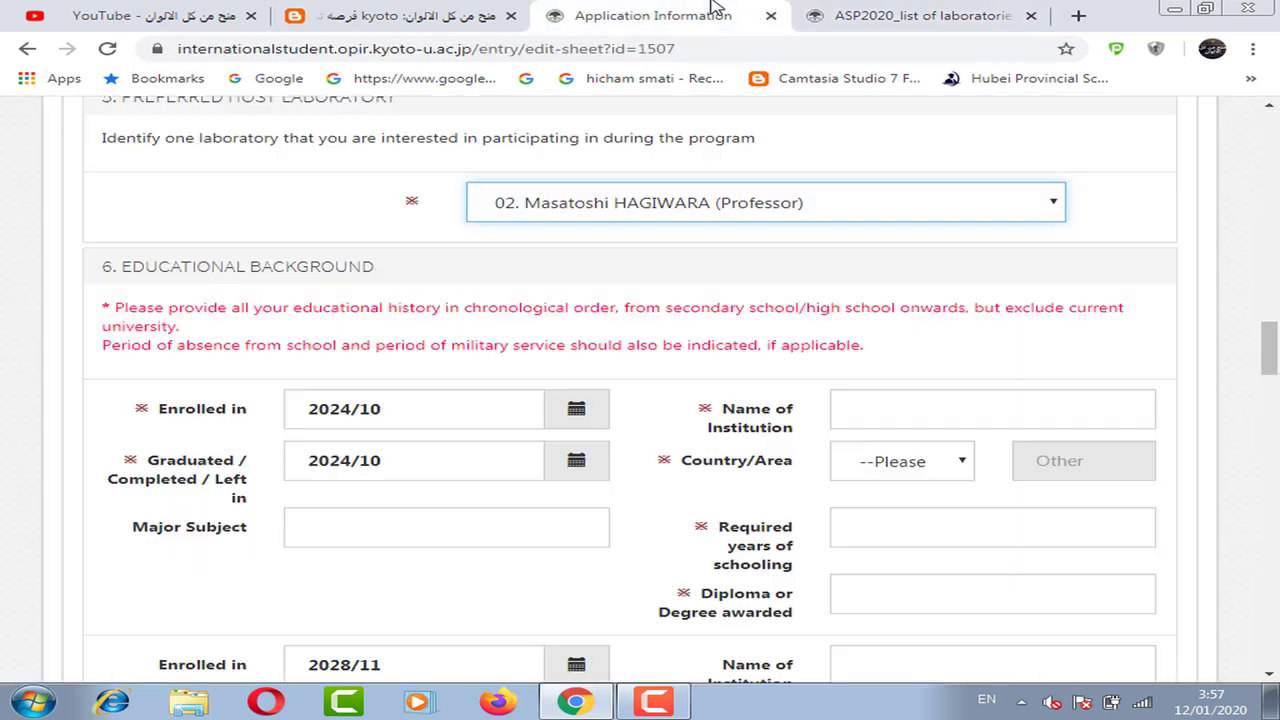
pyautogui.click(642, 205)
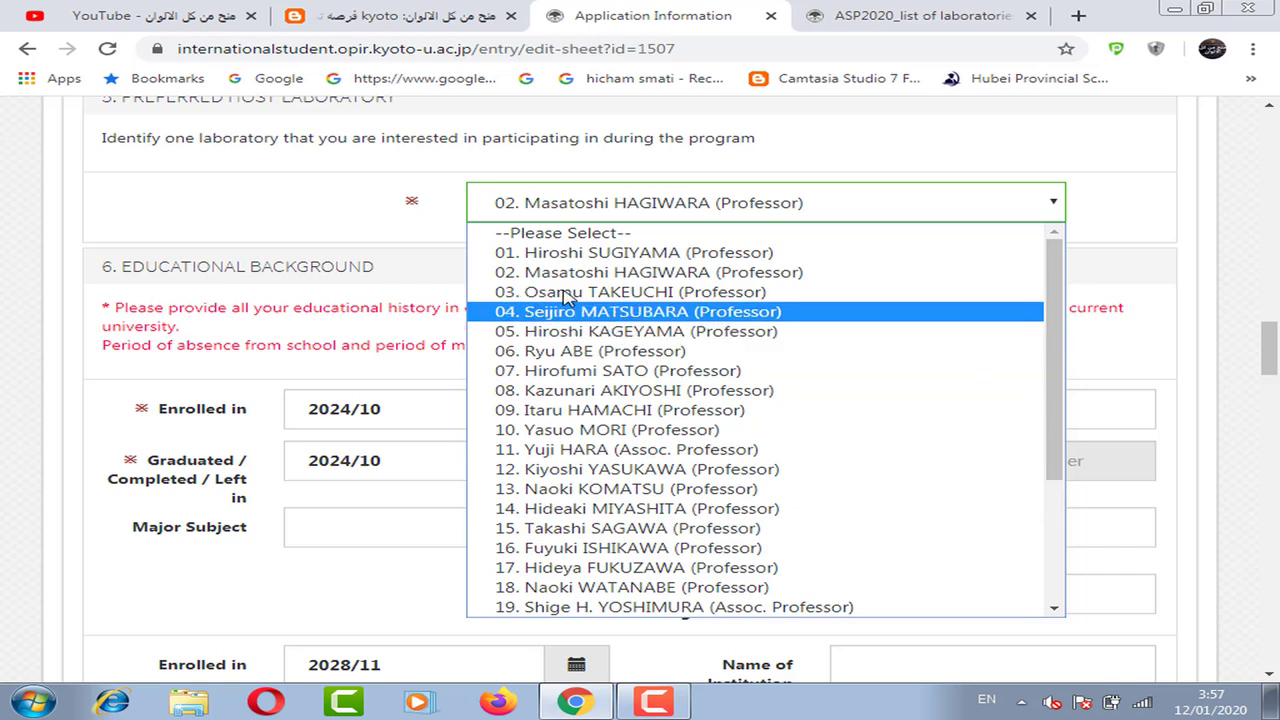
pyautogui.click(445, 280)
# Step: Examine the Educational Background section, including the instruction to exclude the current university and the fields for each school entry
pyautogui.scroll(-1, 640, 248)
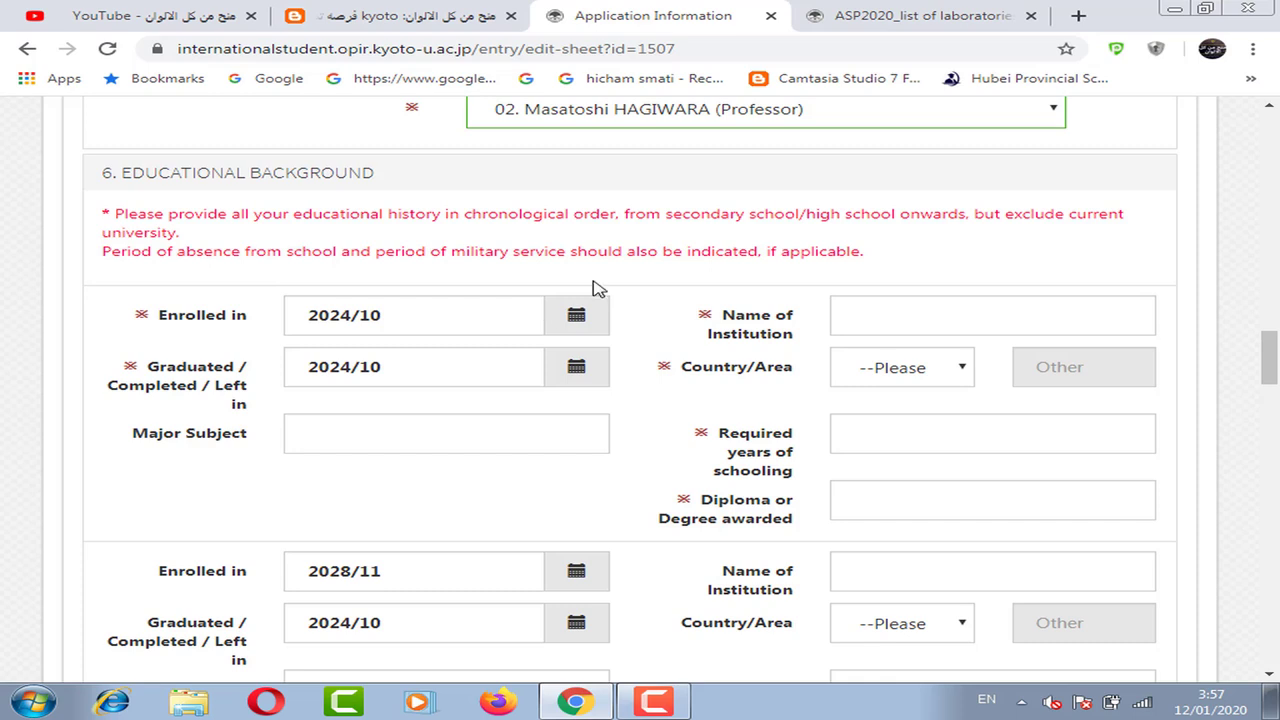
pyautogui.moveTo(1004, 215); pyautogui.dragTo(1098, 215)
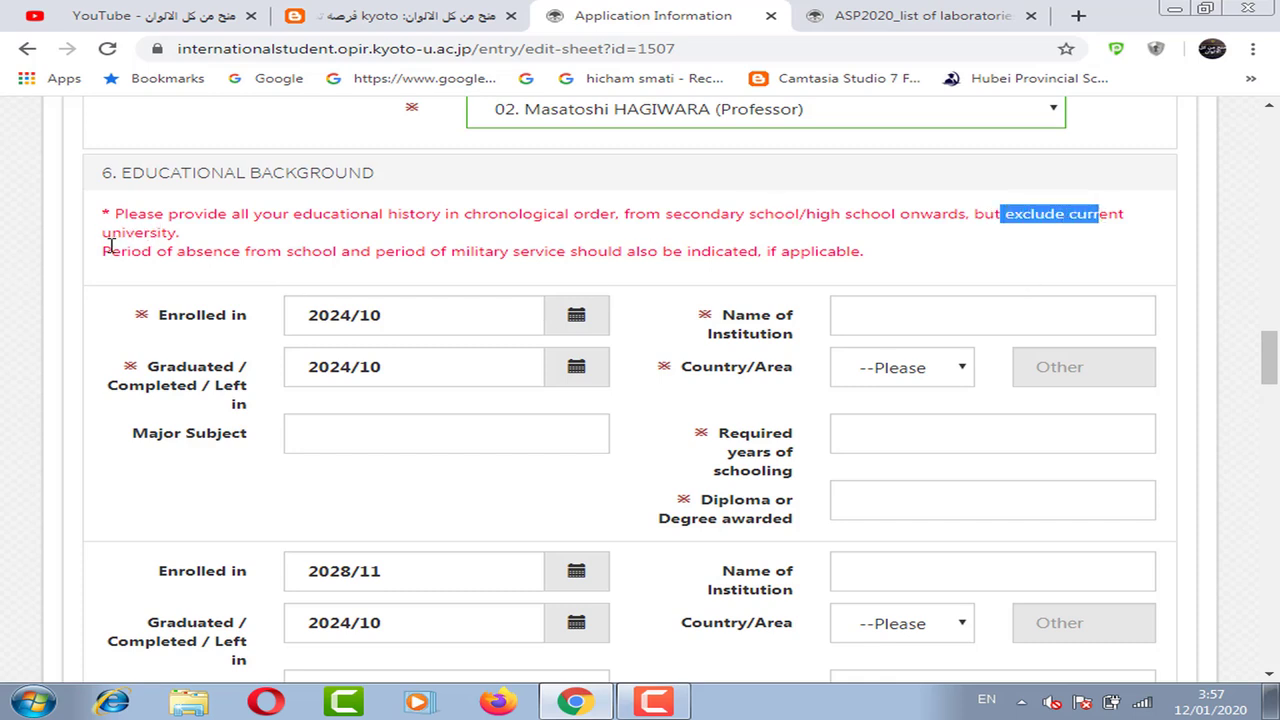
pyautogui.scroll(8, 376, 335)
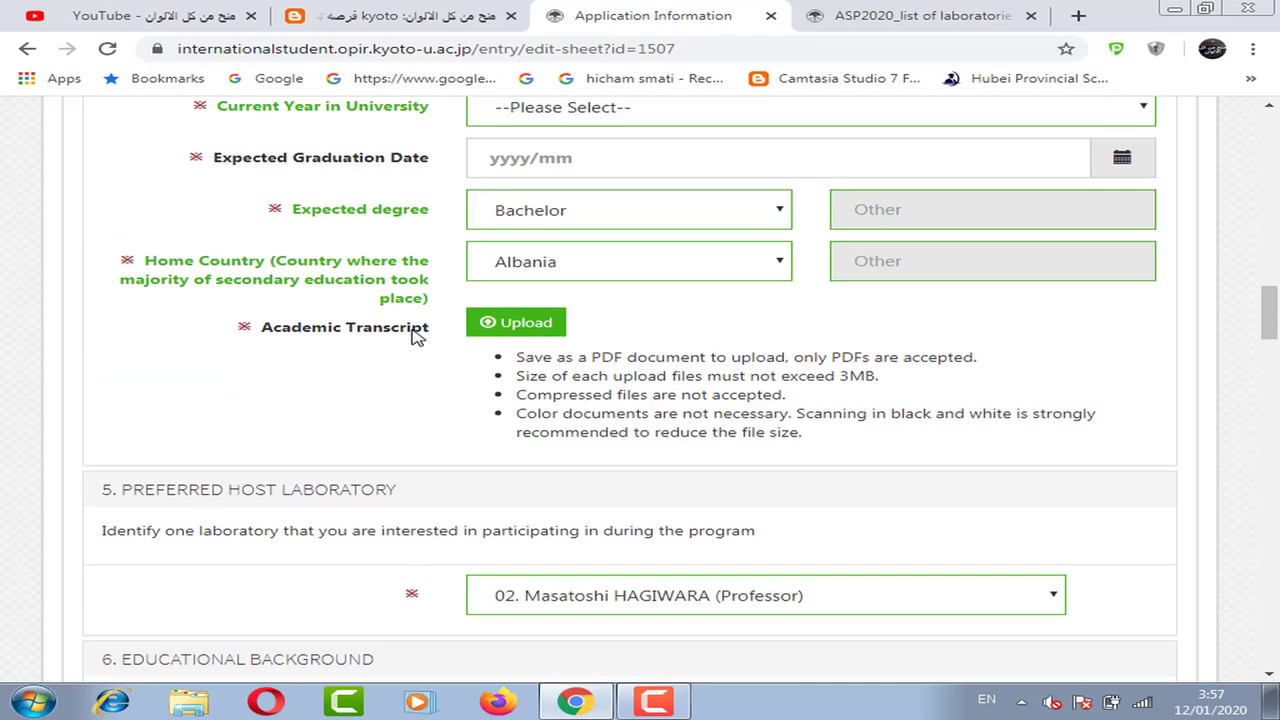
pyautogui.scroll(-3, 591, 300)
pyautogui.scroll(-5, 565, 278)
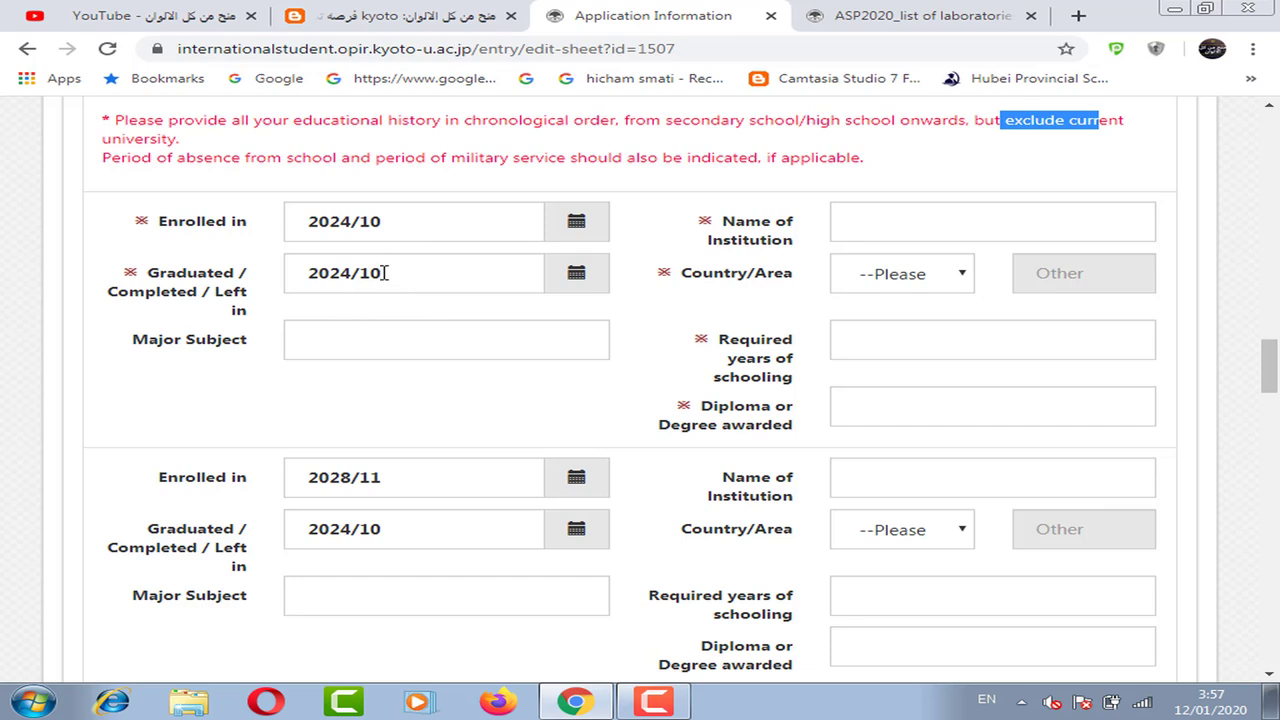
pyautogui.scroll(-1, 633, 268)
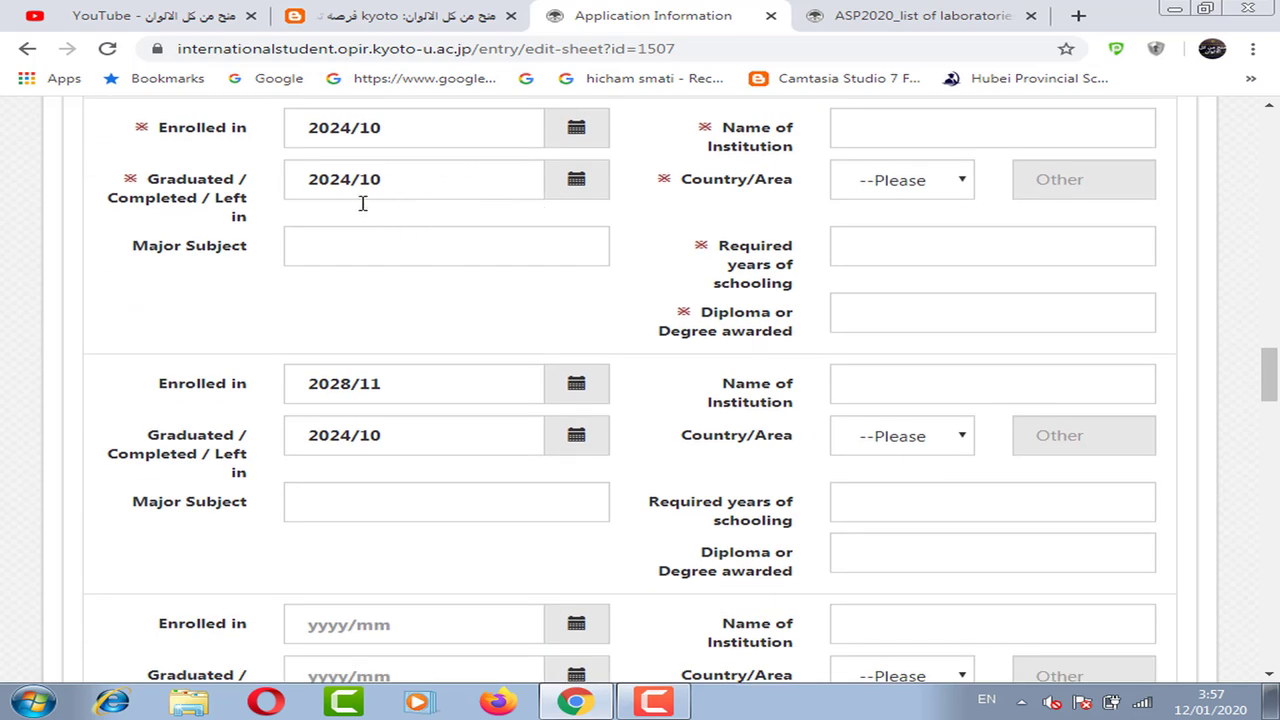
pyautogui.scroll(1, 365, 215)
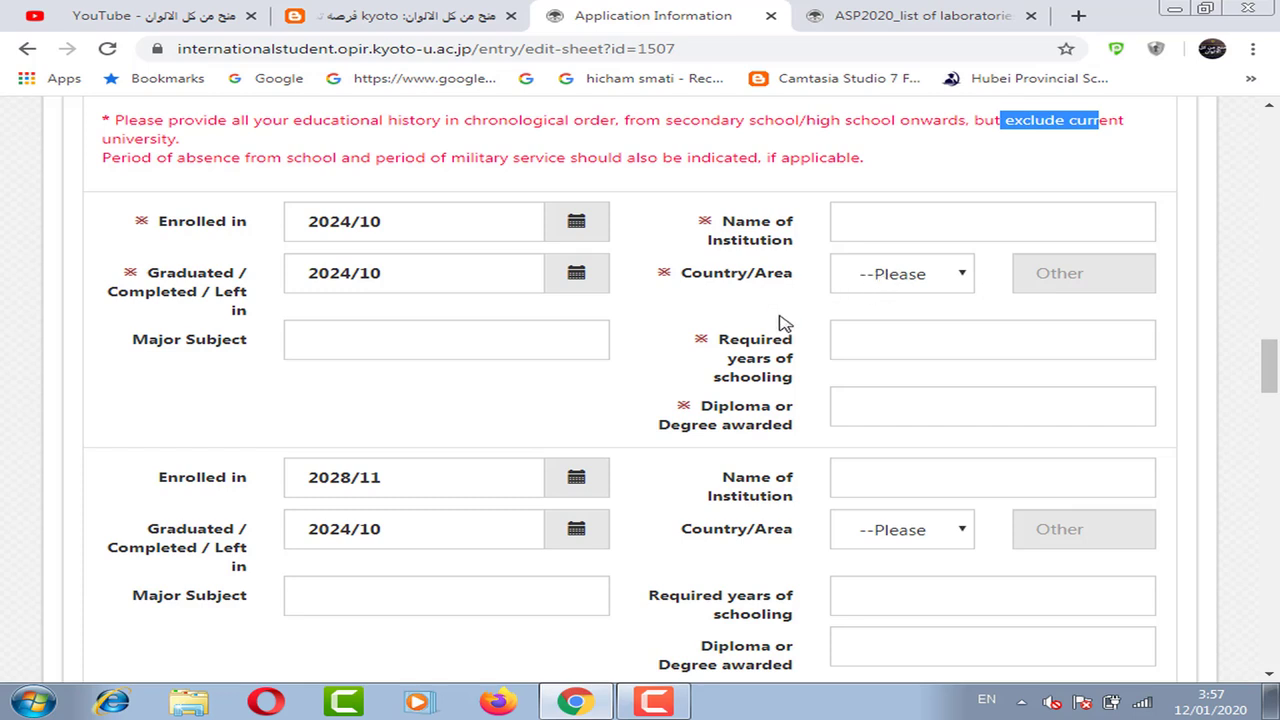
pyautogui.scroll(-1, 738, 305)
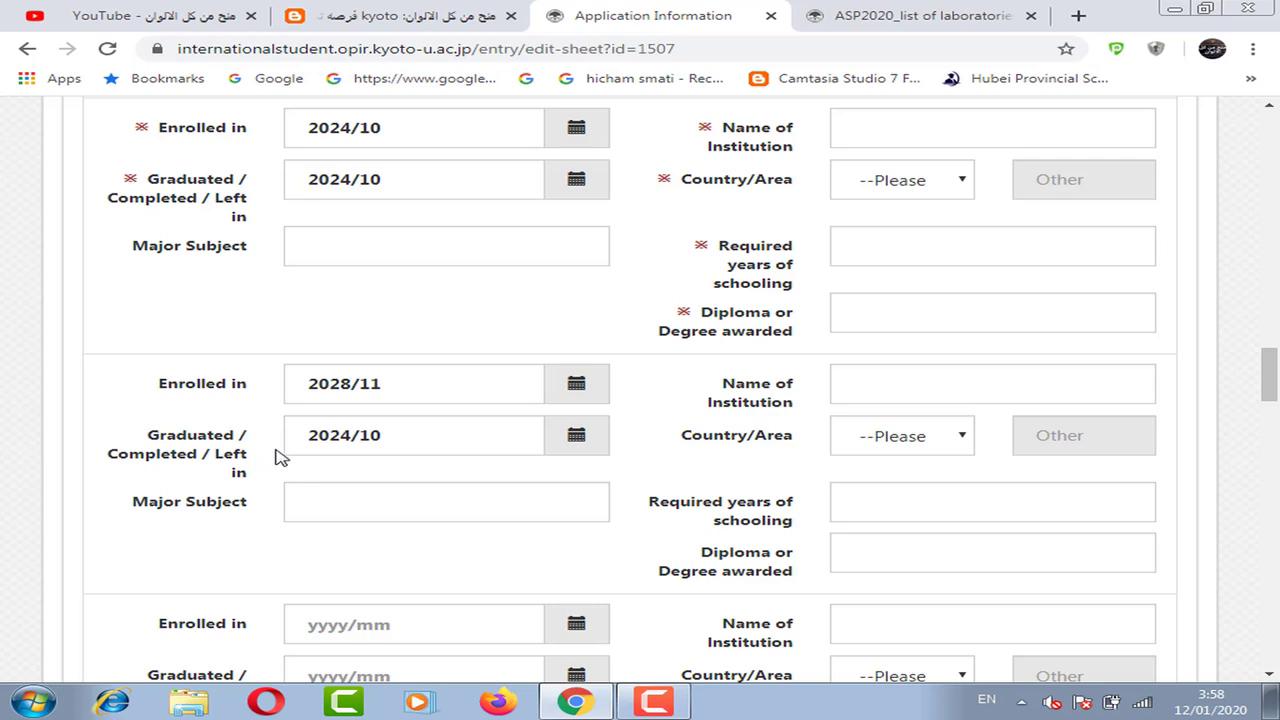
pyautogui.scroll(-2, 917, 363)
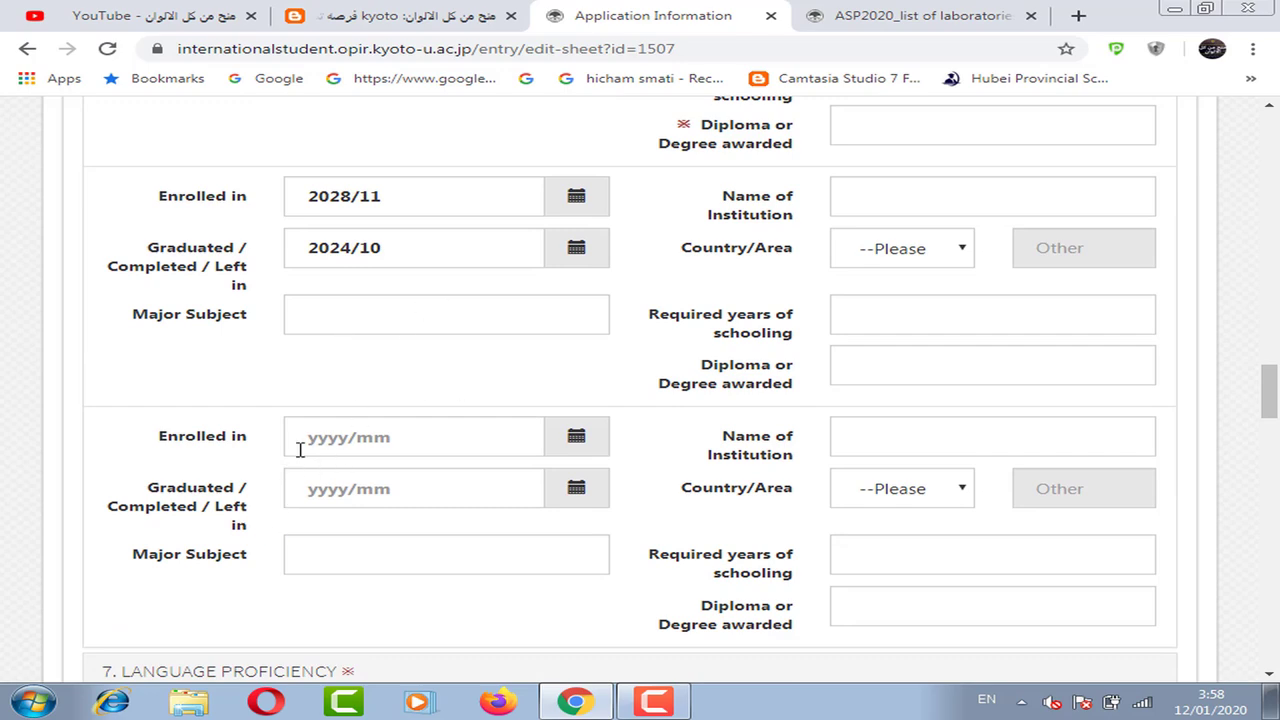
pyautogui.scroll(4, 346, 491)
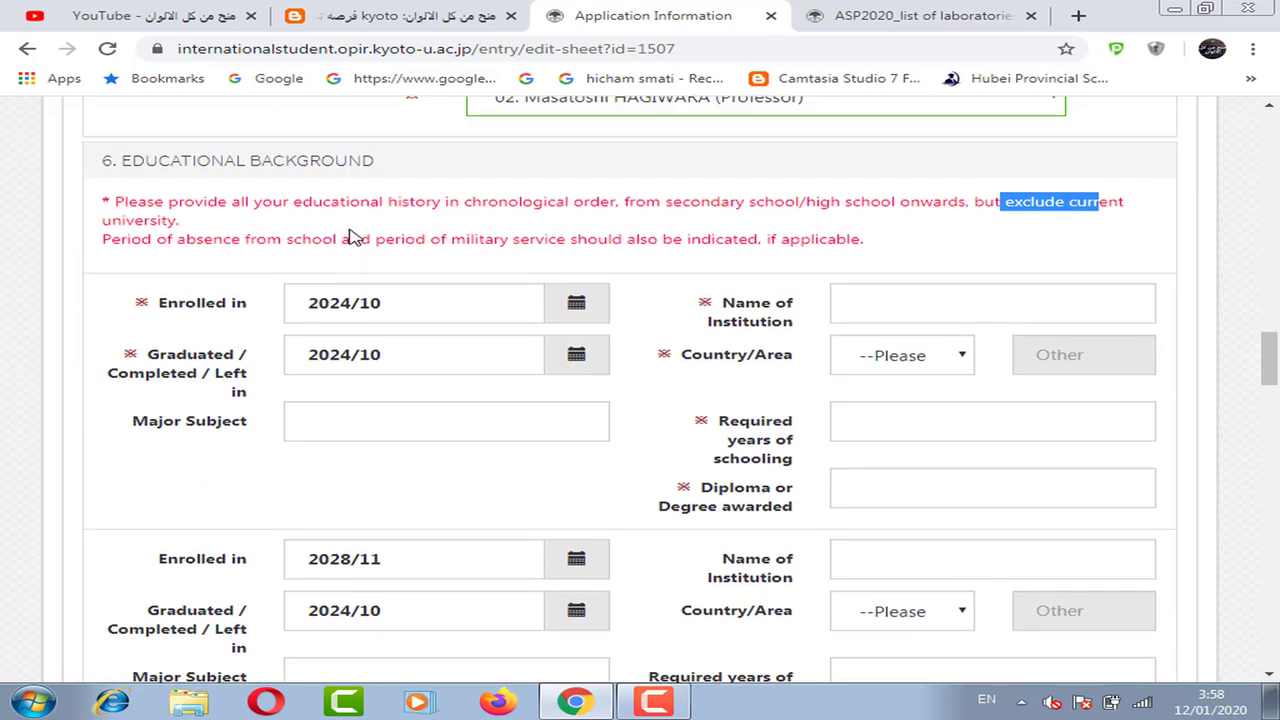
pyautogui.scroll(-3, 342, 328)
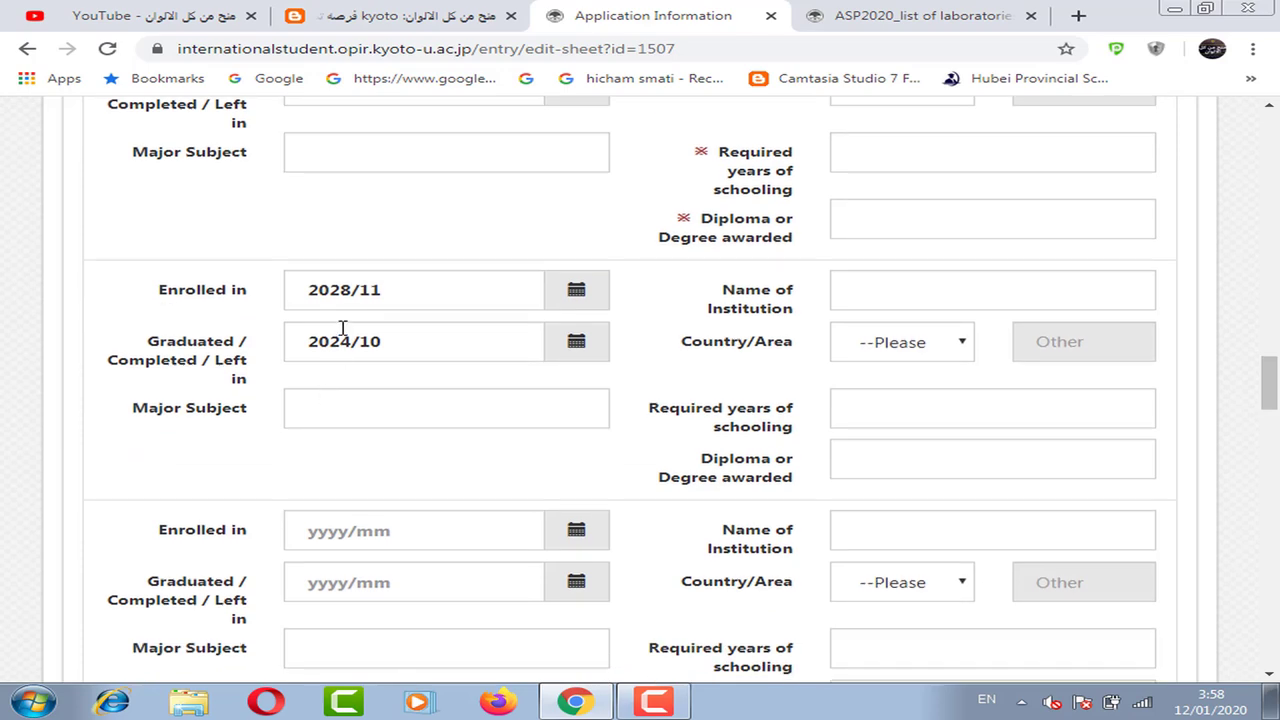
# Step: Set the English proficiency to Not Native in the Language Proficiency section
pyautogui.scroll(-2, 392, 437)
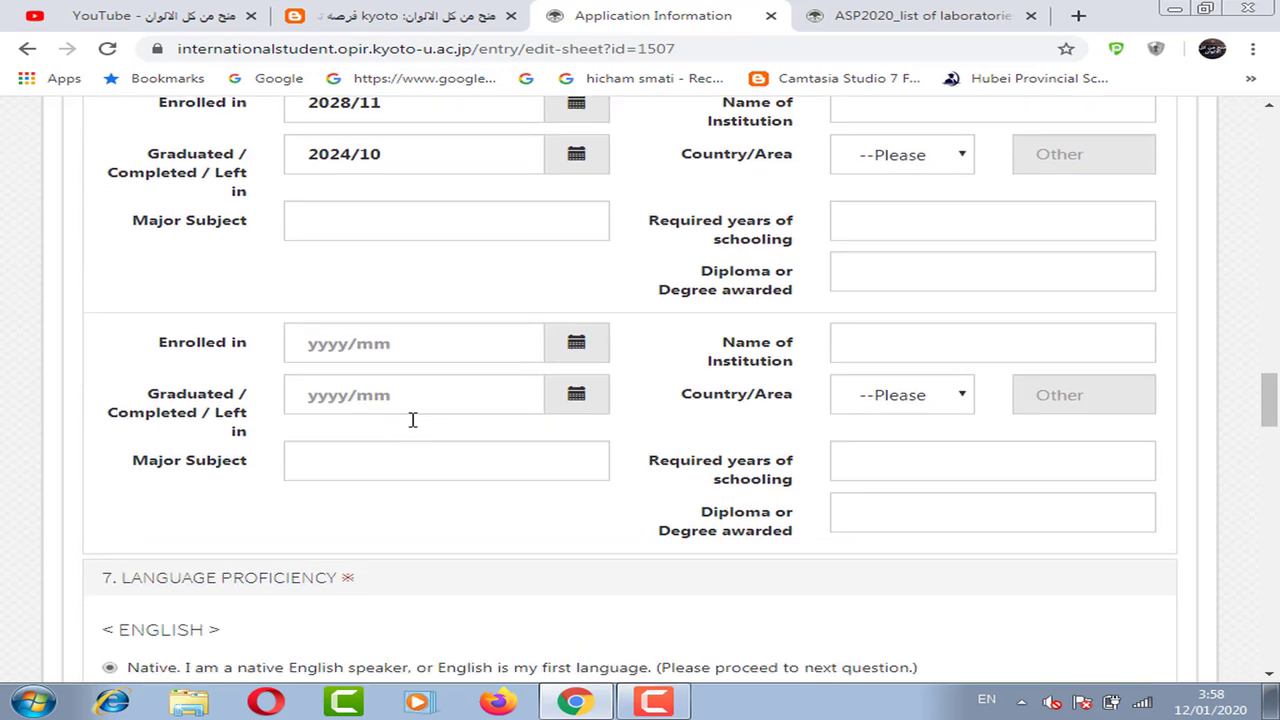
pyautogui.scroll(-2, 420, 415)
pyautogui.scroll(-2, 486, 389)
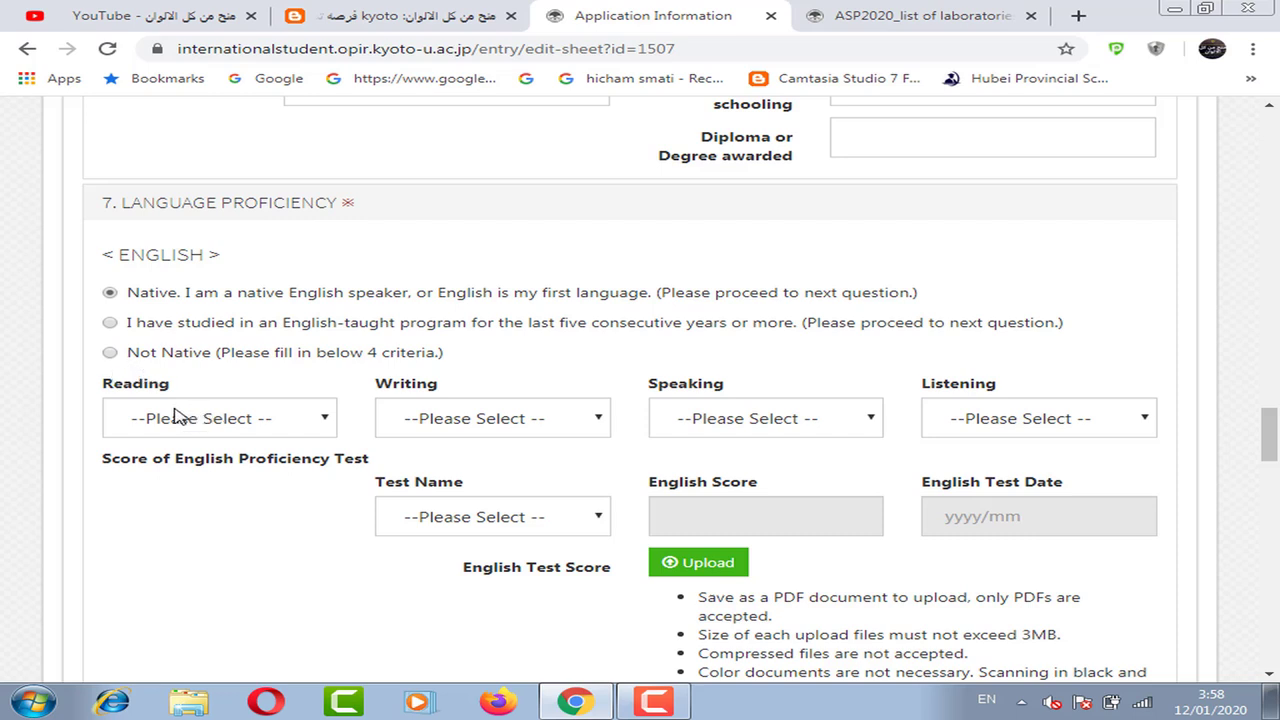
pyautogui.click(110, 353)
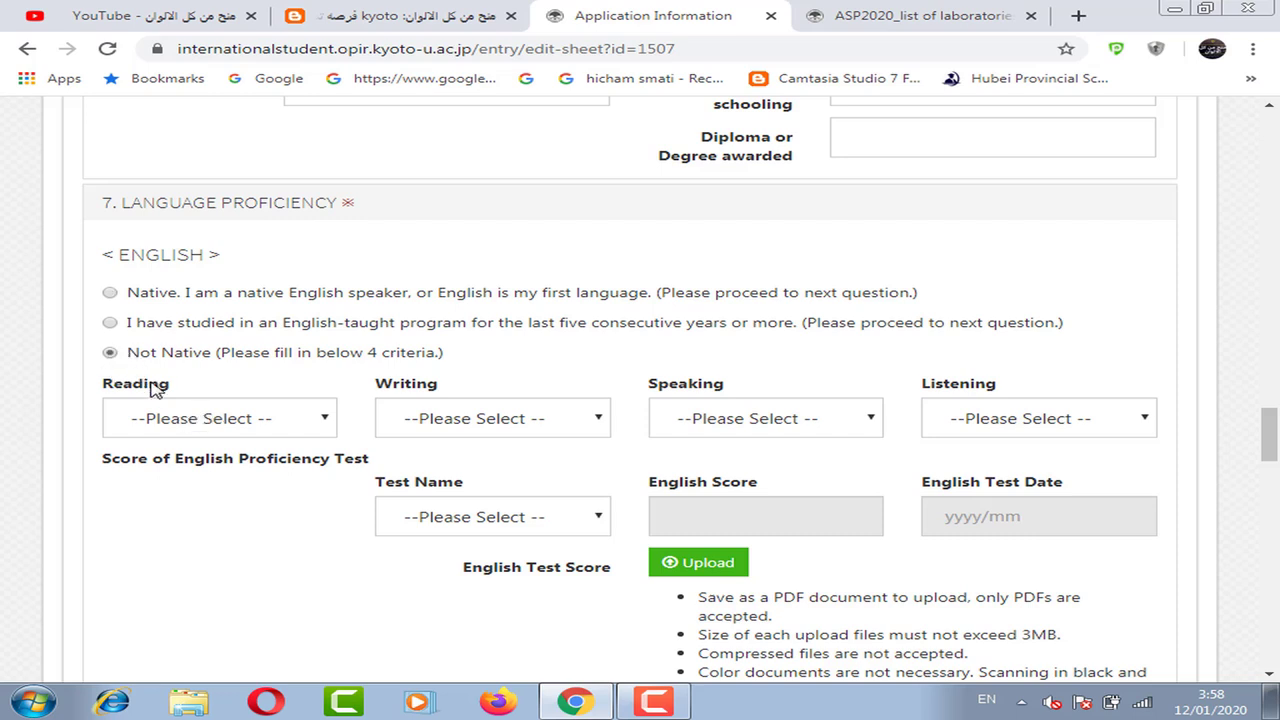
# Step: View the Reading and Speaking level choices and the list of English proficiency tests without selecting any option
pyautogui.click(251, 423)
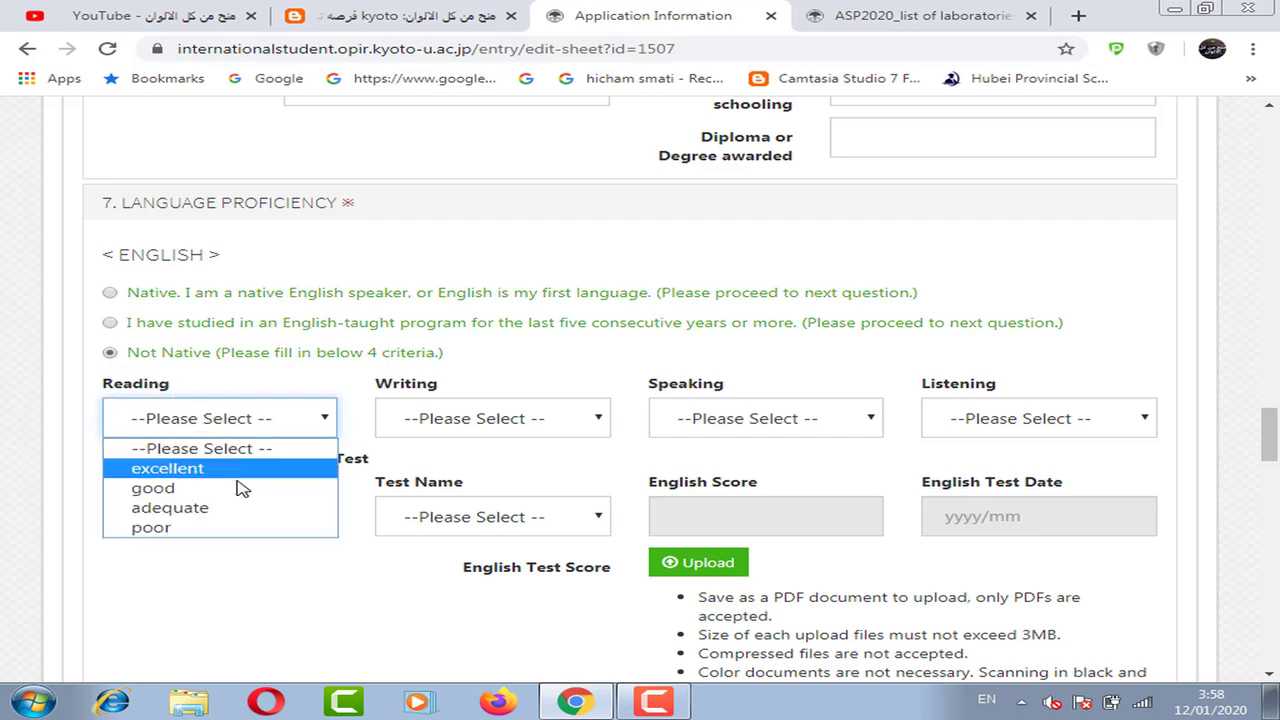
pyautogui.click(415, 460)
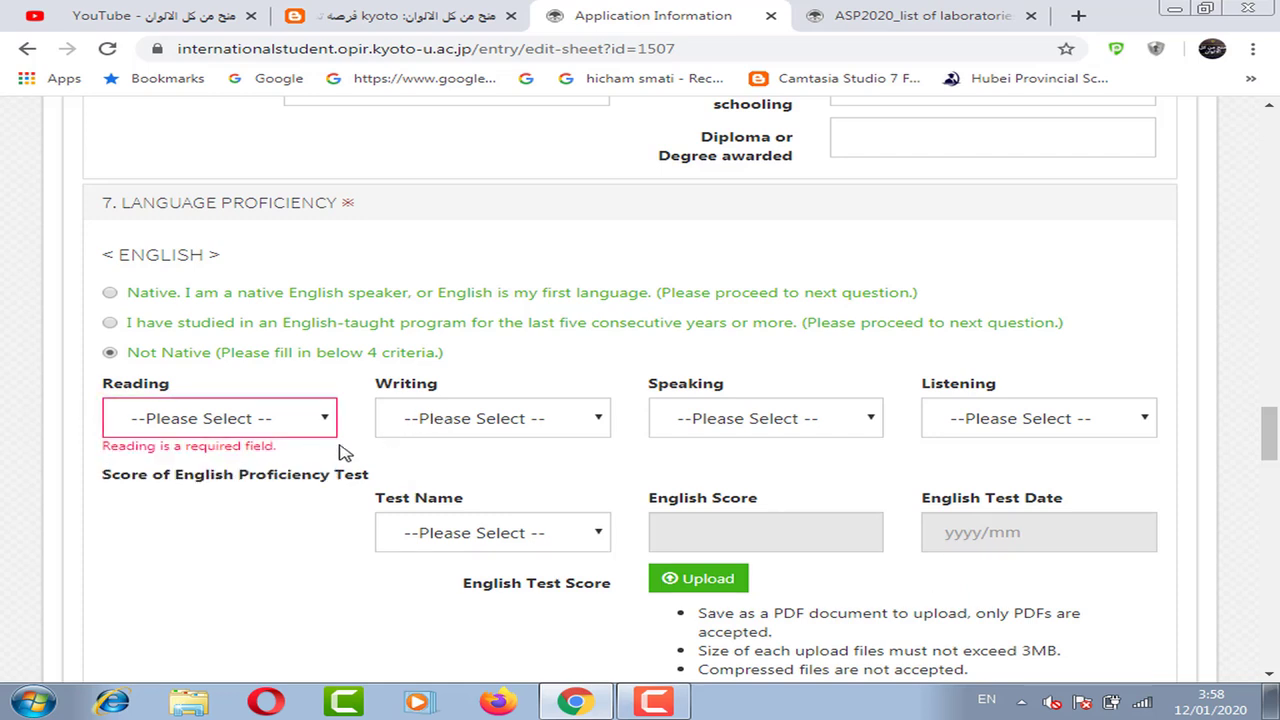
pyautogui.click(440, 531)
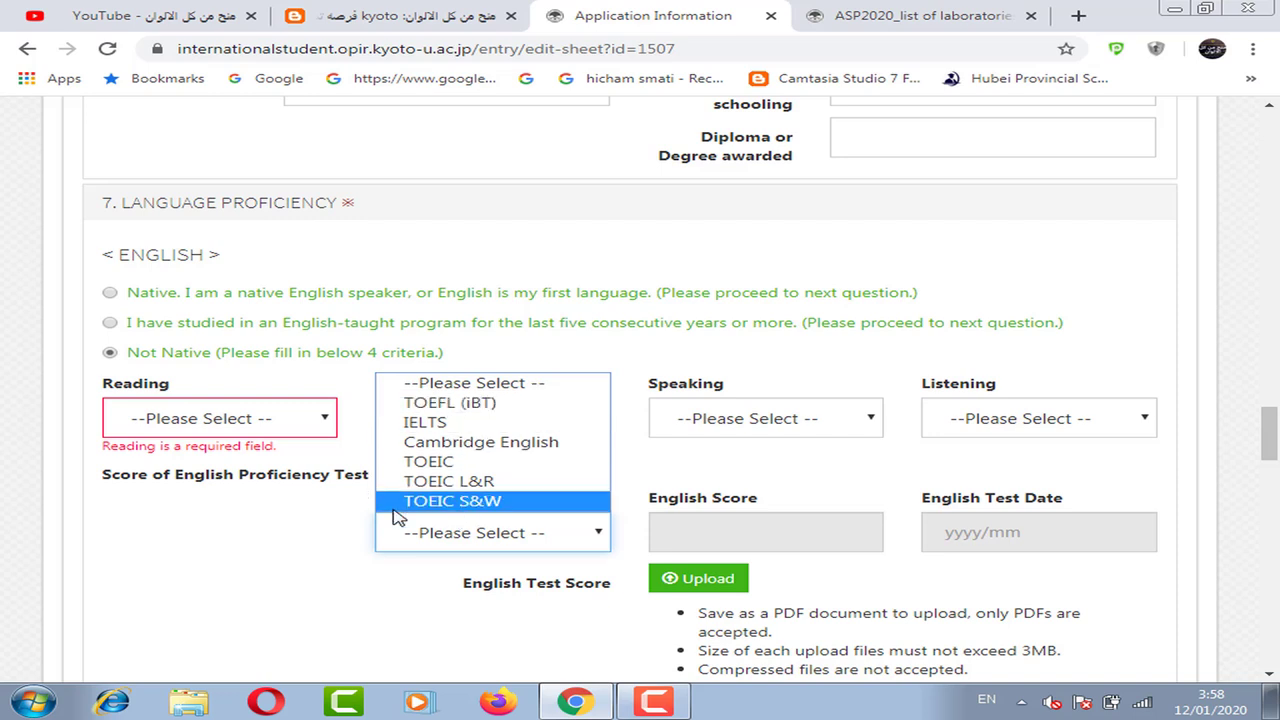
pyautogui.click(320, 530)
pyautogui.scroll(-1, 760, 415)
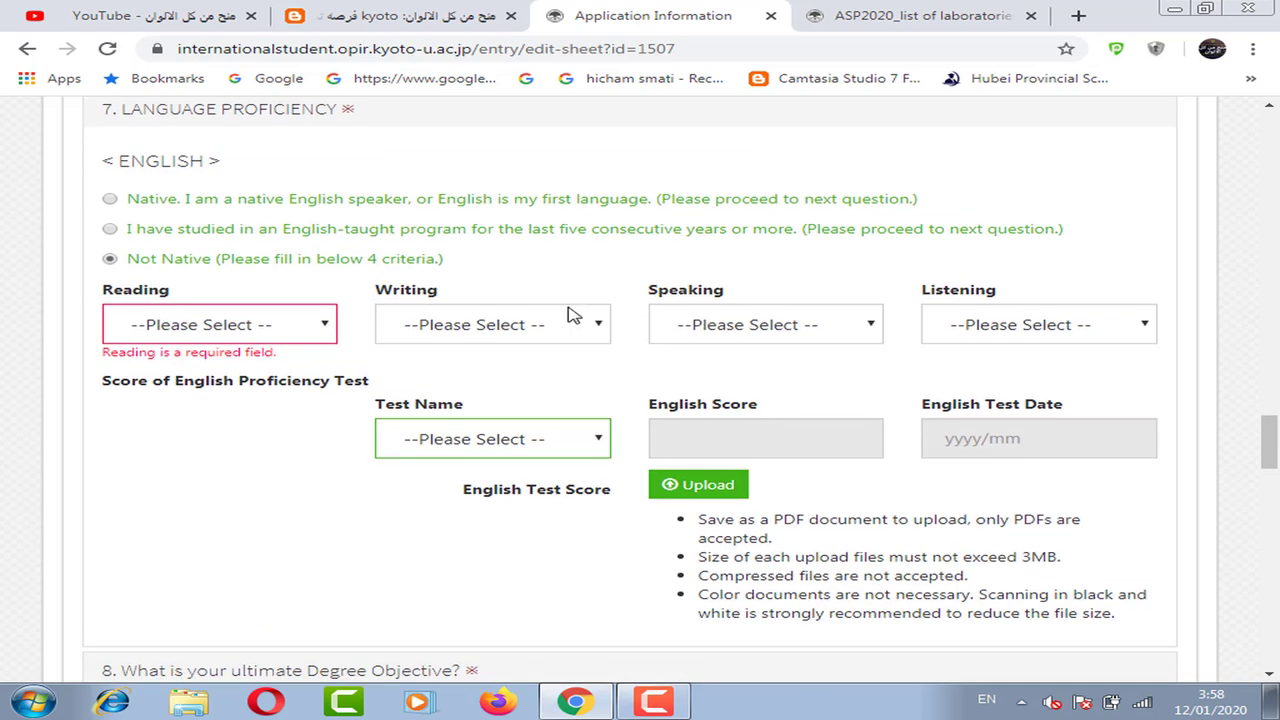
pyautogui.click(771, 323)
pyautogui.click(604, 387)
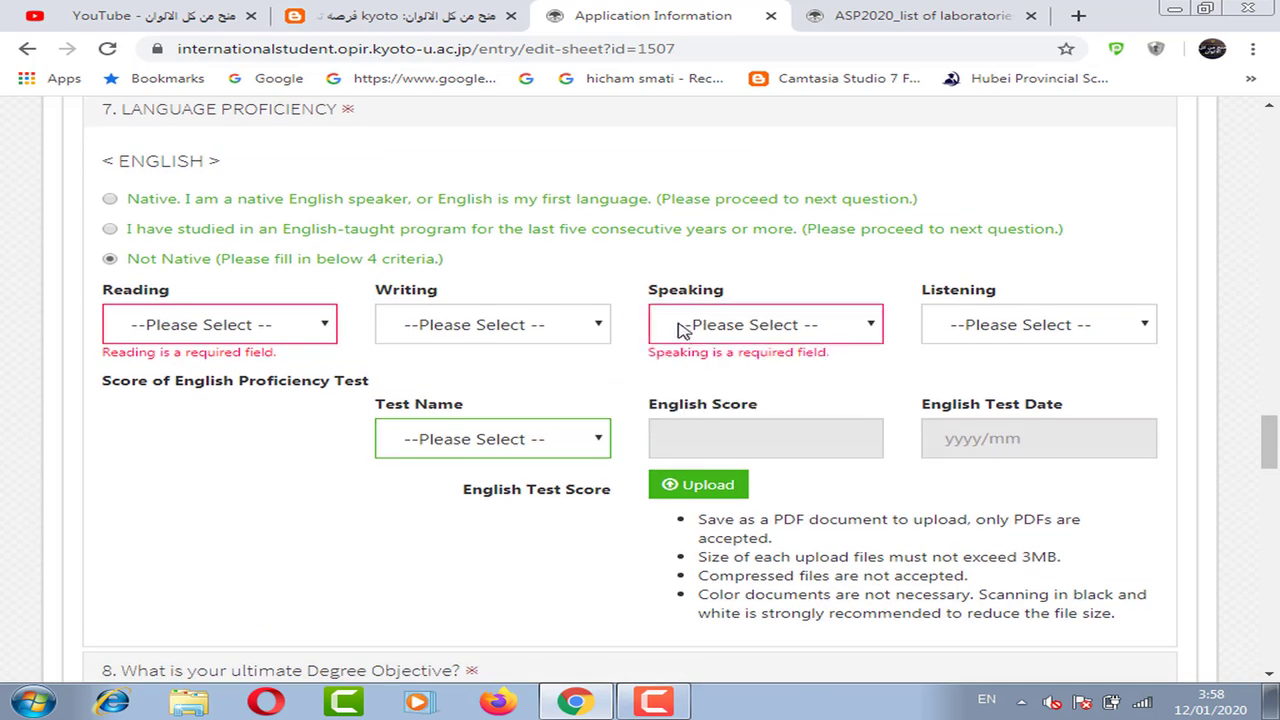
pyautogui.click(695, 325)
pyautogui.click(557, 390)
# Step: Examine the English Test Score upload requirements in the Language Proficiency section
pyautogui.scroll(-2, 643, 360)
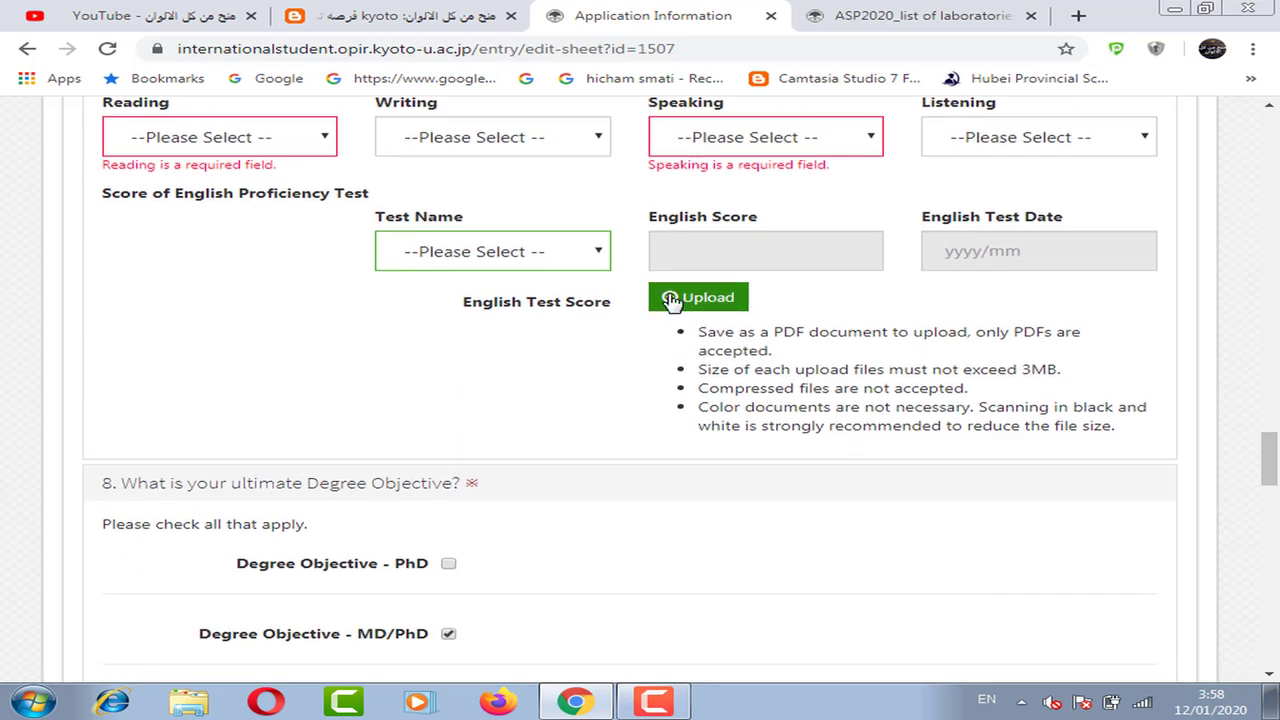
pyautogui.tripleClick(503, 304)
pyautogui.click(536, 340)
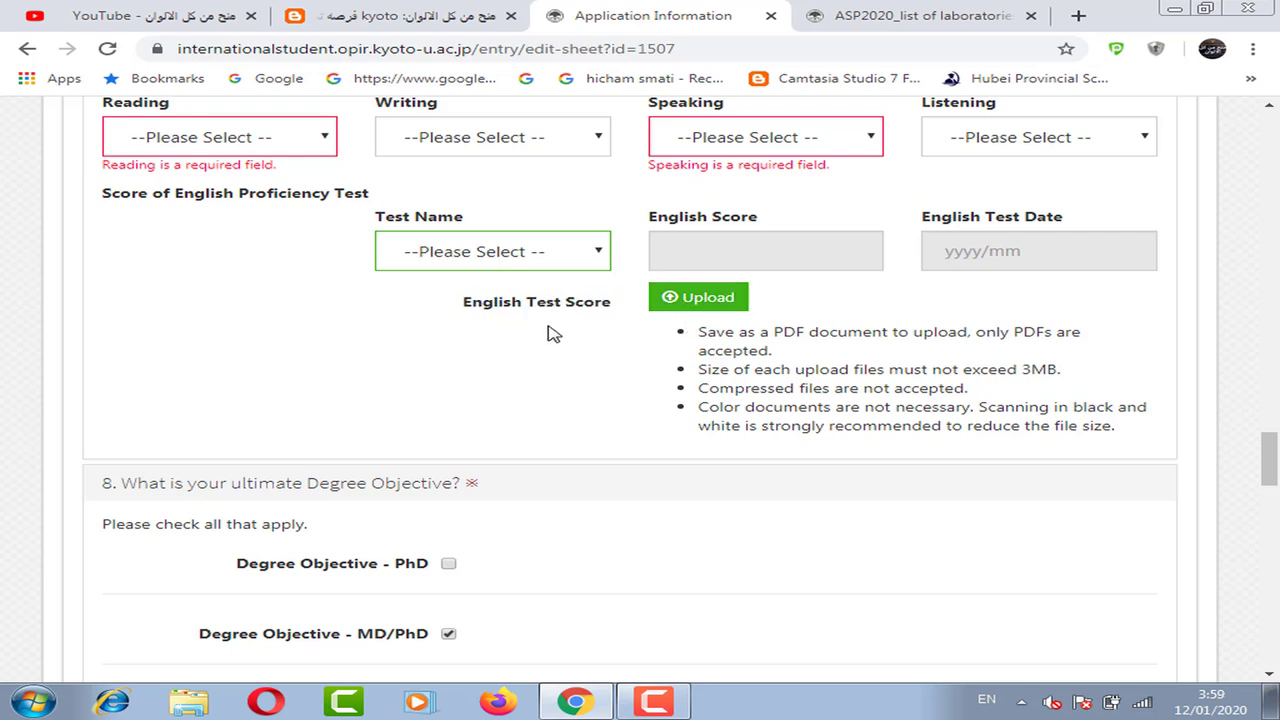
# Step: Add PhD and MA/MSc to the selected degree objectives in section 8
pyautogui.scroll(-2, 553, 335)
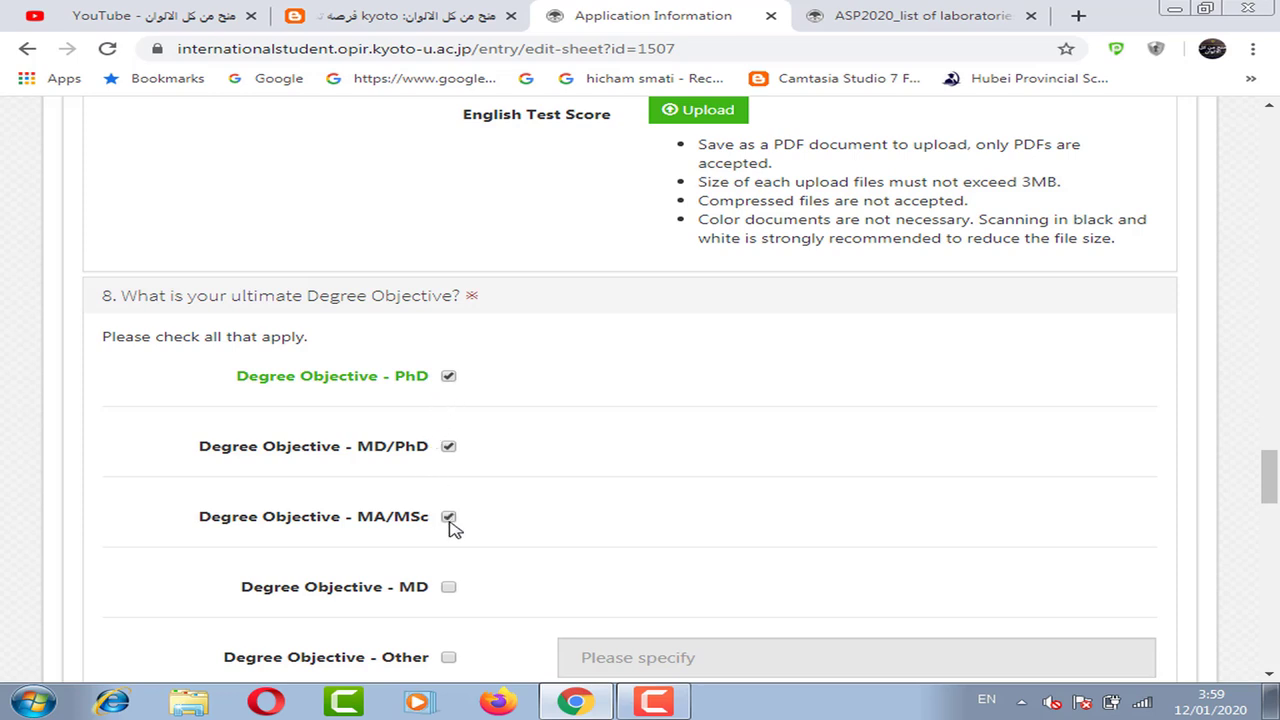
pyautogui.scroll(-1, 446, 589)
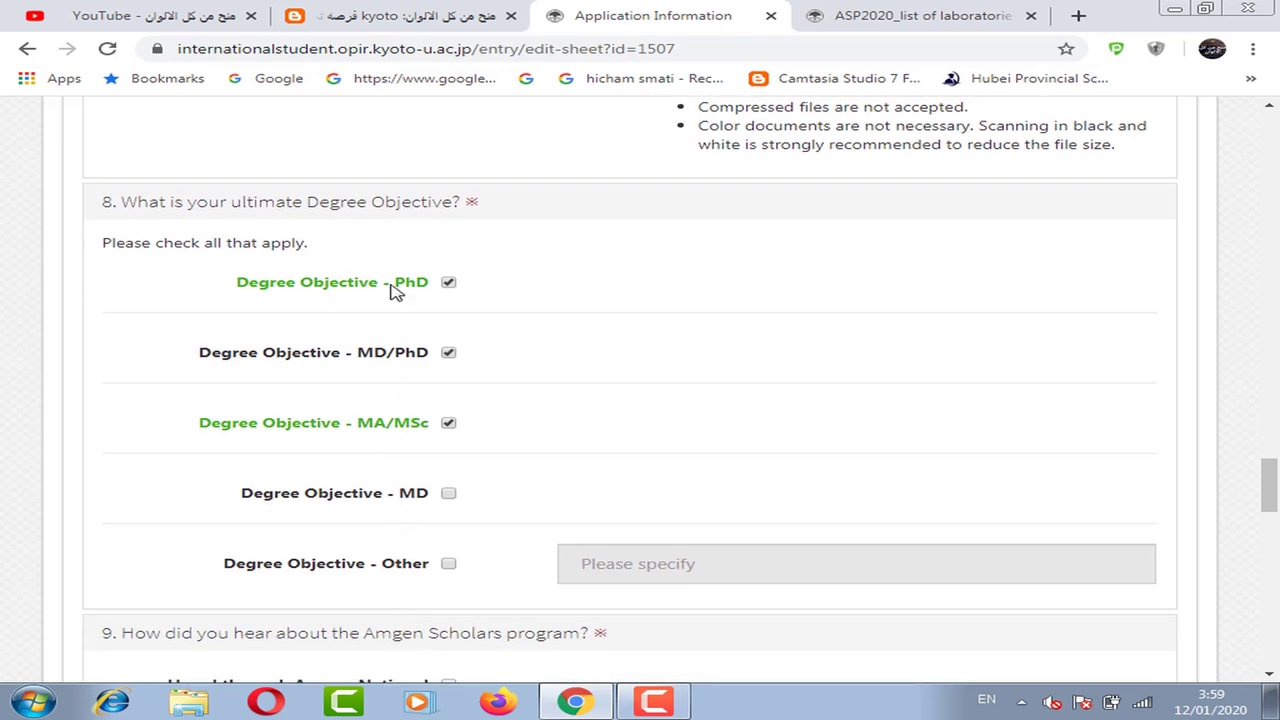
# Step: Examine the section 9 options for how the applicant heard about the Amgen Scholars program
pyautogui.scroll(-5, 445, 285)
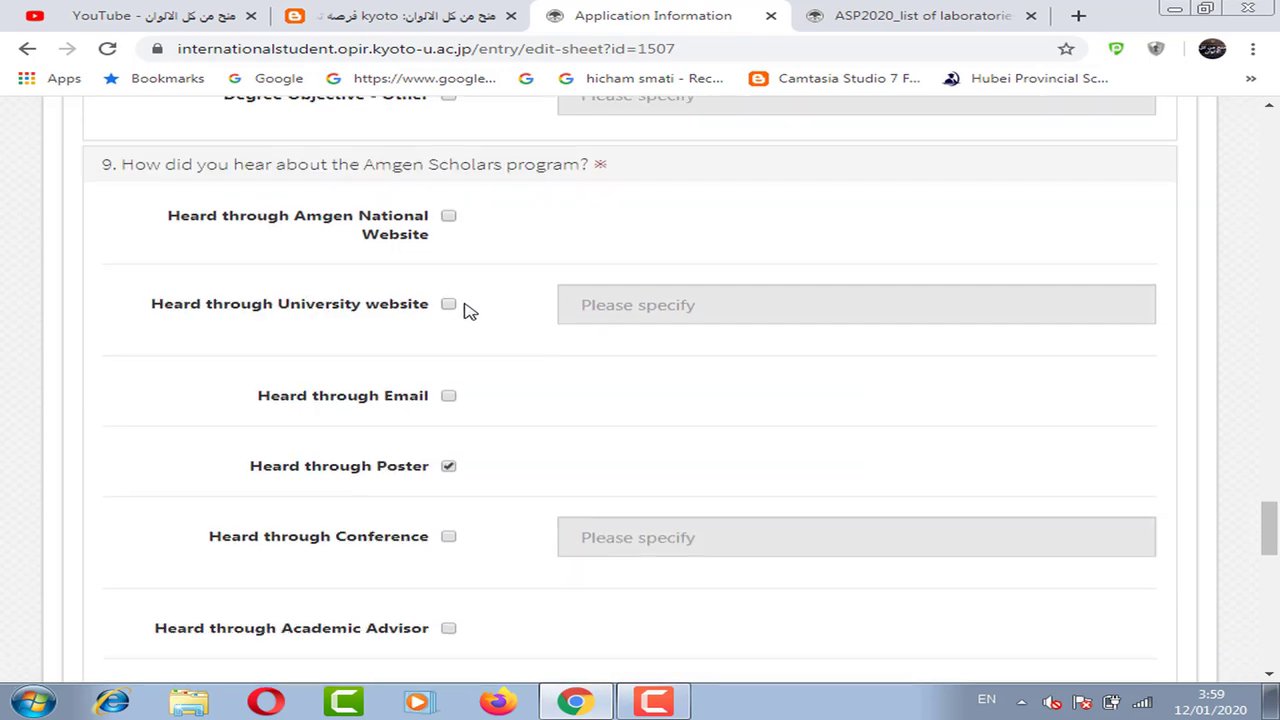
pyautogui.scroll(2, 490, 312)
pyautogui.scroll(-3, 505, 325)
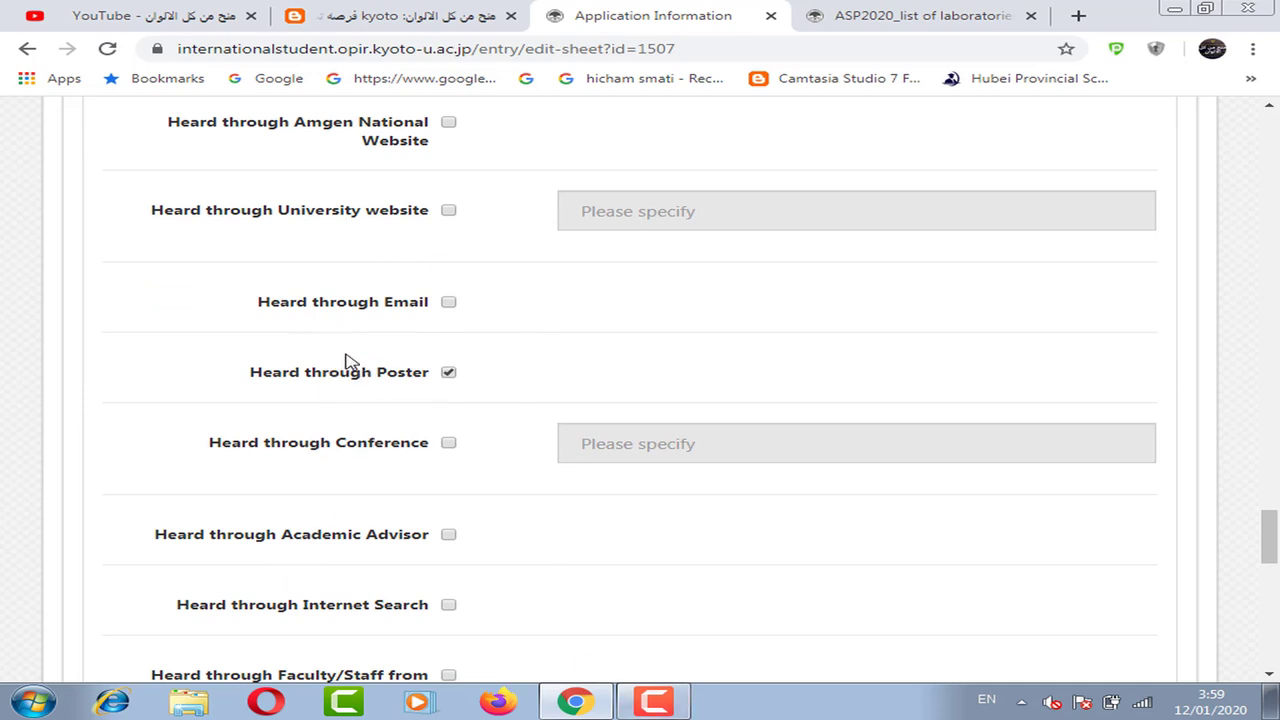
pyautogui.scroll(-1, 349, 366)
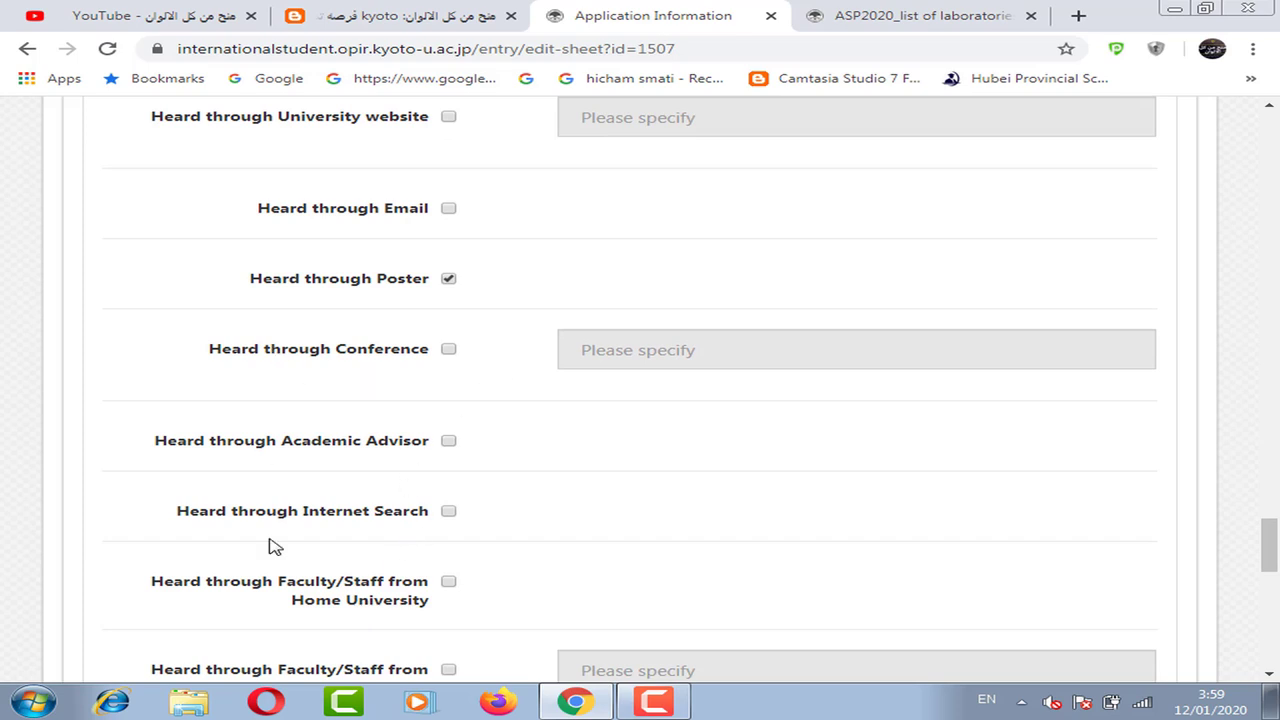
# Step: Review the questions about applying to other Amgen Sites and past participation as an Amgen Scholar
pyautogui.scroll(-5, 393, 422)
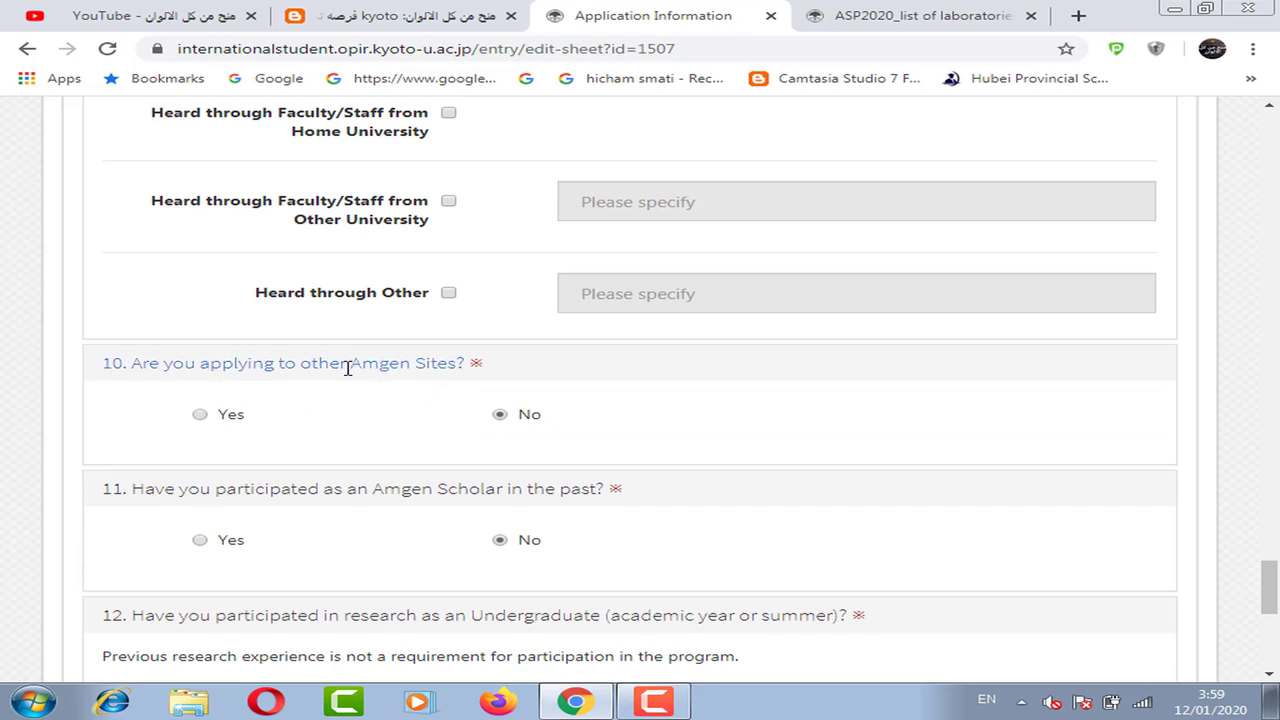
pyautogui.moveTo(347, 368); pyautogui.dragTo(415, 368)
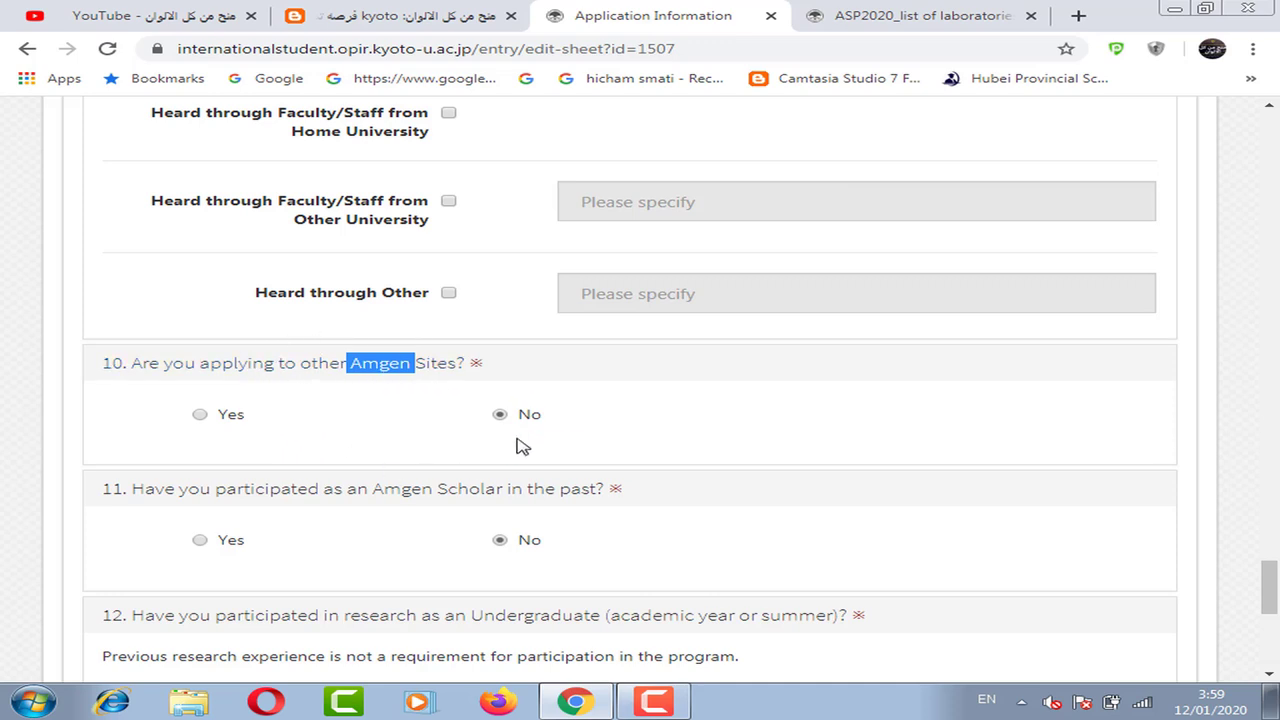
pyautogui.scroll(-1, 494, 525)
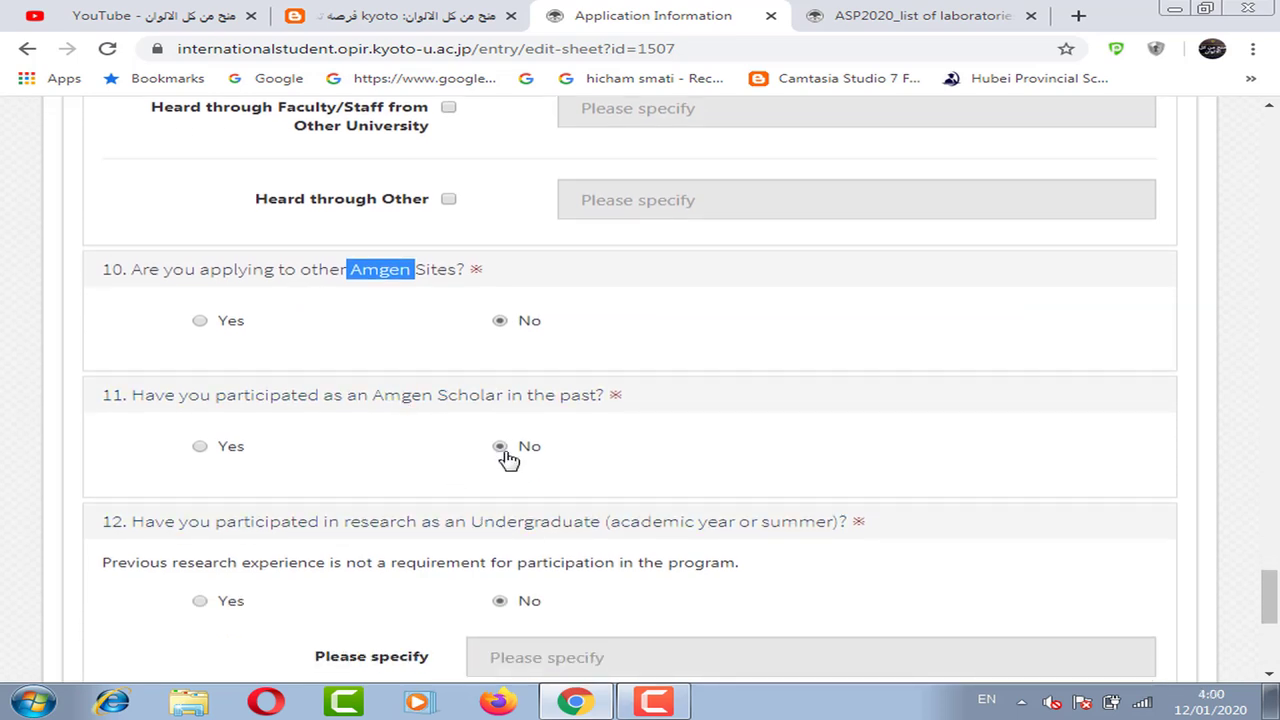
# Step: Try the Yes answer for undergraduate research participation, return it to No, and dismiss the Windows activation notice
pyautogui.scroll(-2, 537, 451)
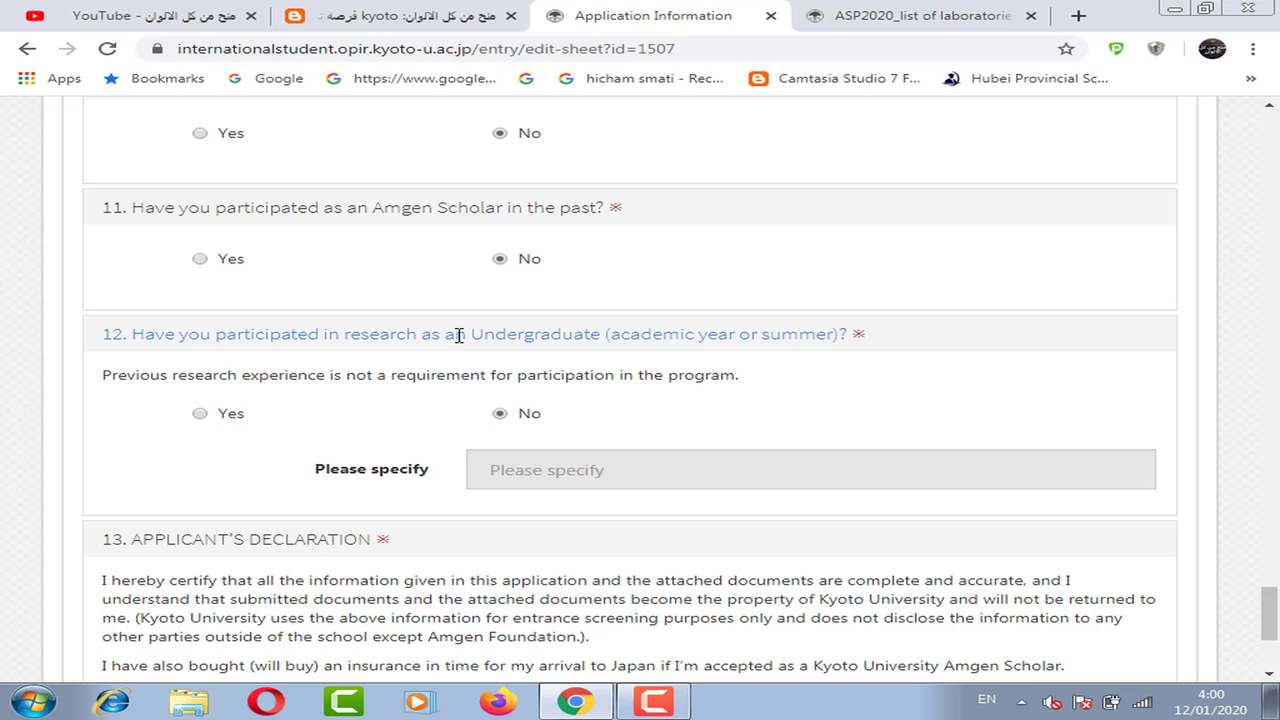
pyautogui.click(204, 418)
pyautogui.click(491, 465)
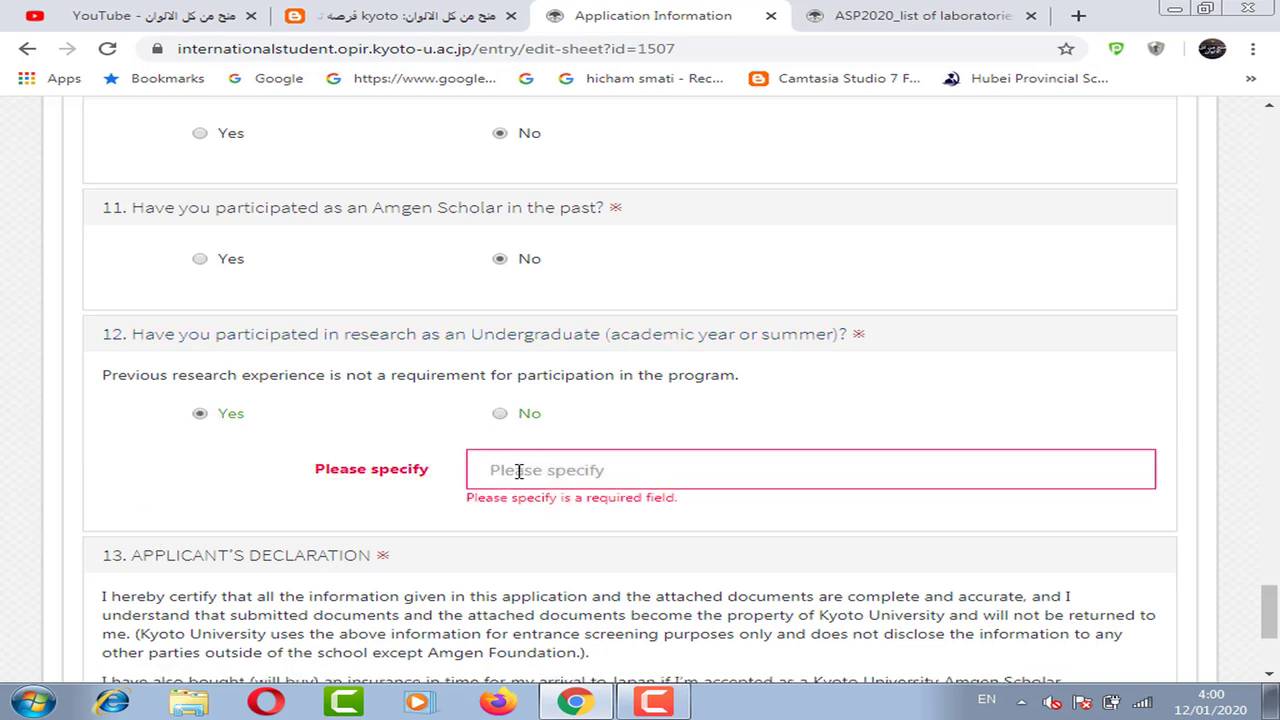
pyautogui.click(500, 416)
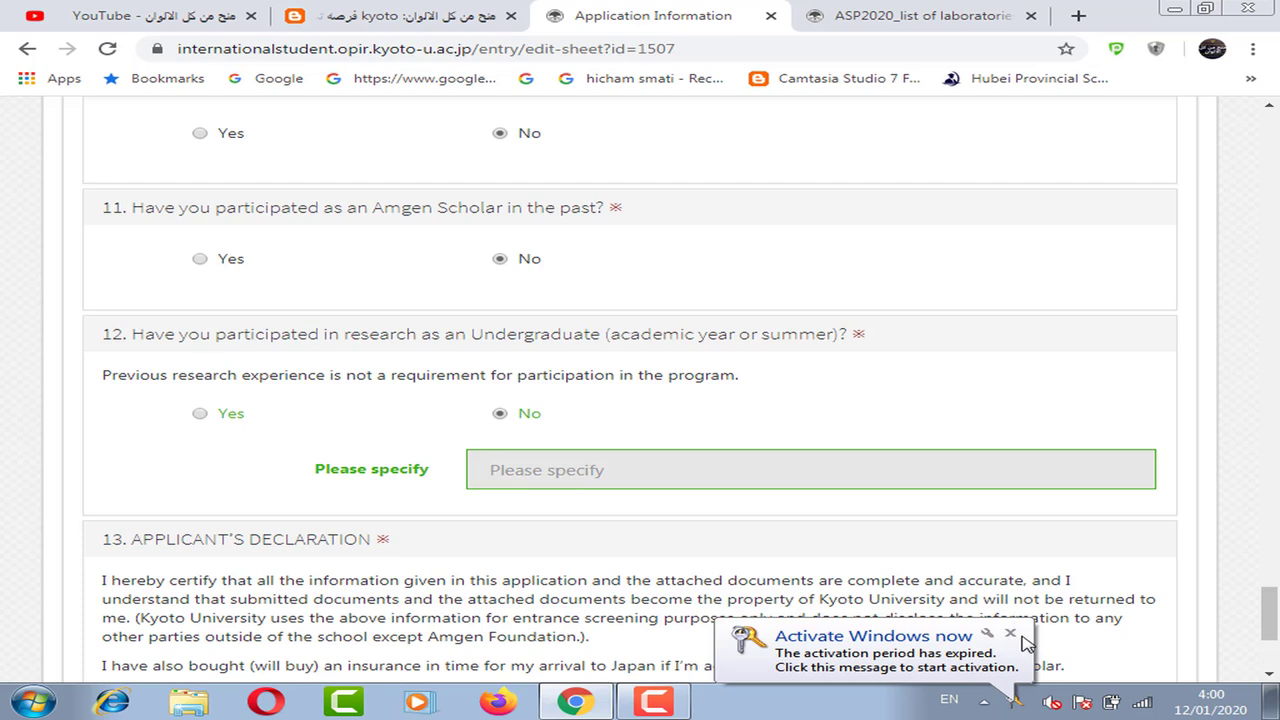
pyautogui.click(1012, 631)
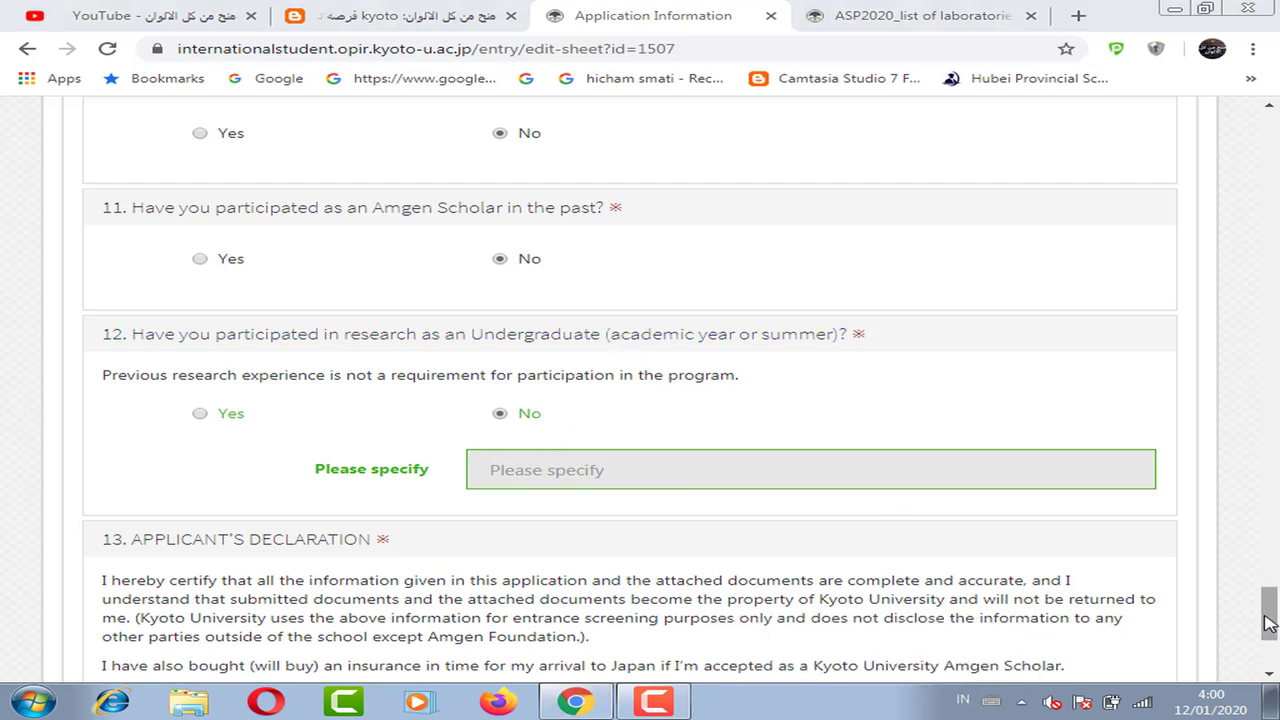
# Step: Examine the Applicant's Declaration, its Yes/No confirmation and the form's save option
pyautogui.scroll(-2, 1075, 548)
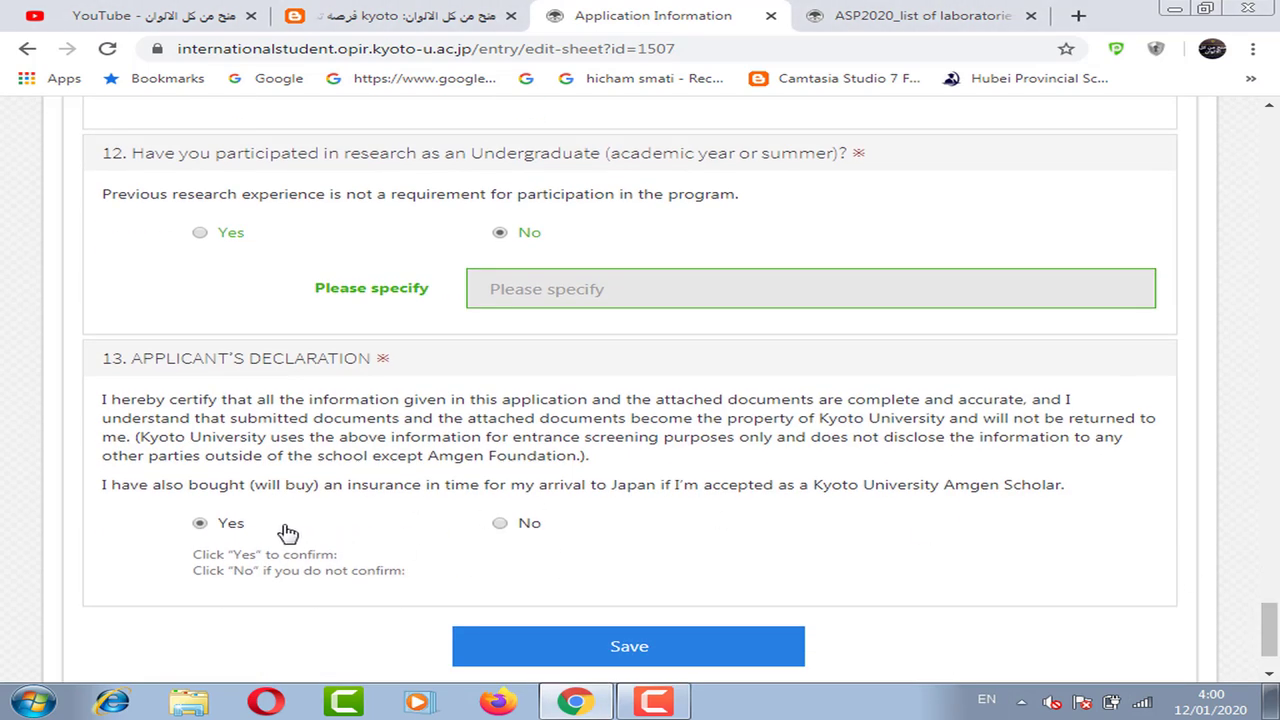
pyautogui.scroll(4, 400, 372)
pyautogui.scroll(-5, 397, 372)
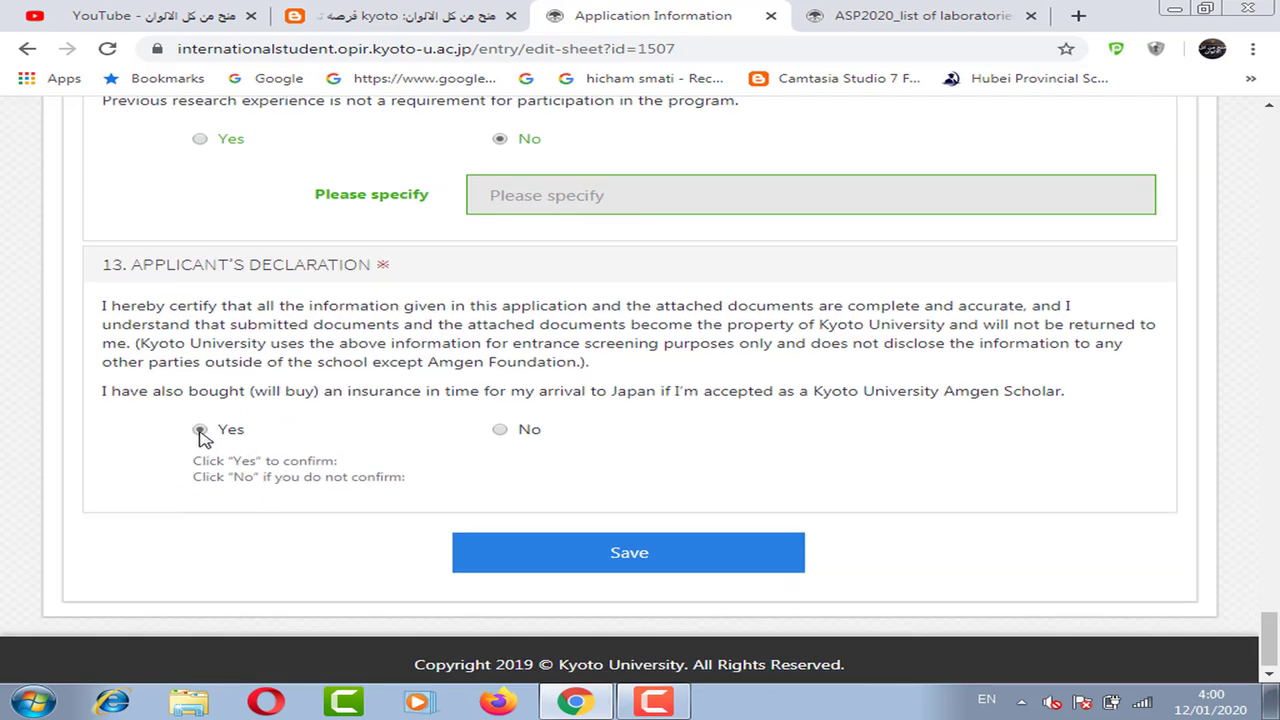
pyautogui.scroll(10, 677, 520)
pyautogui.scroll(-10, 680, 520)
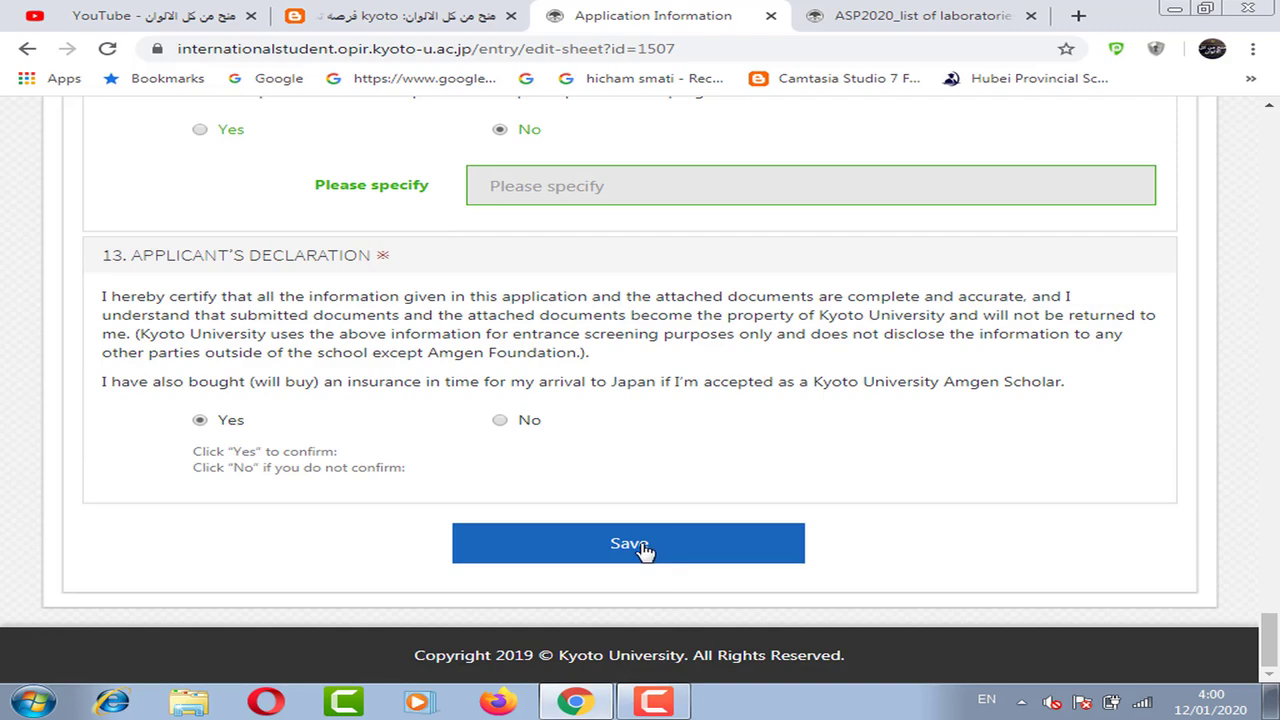
# Step: Leave the Application Information form without saving and open the Statement of Purpose section
pyautogui.scroll(20, 690, 520)
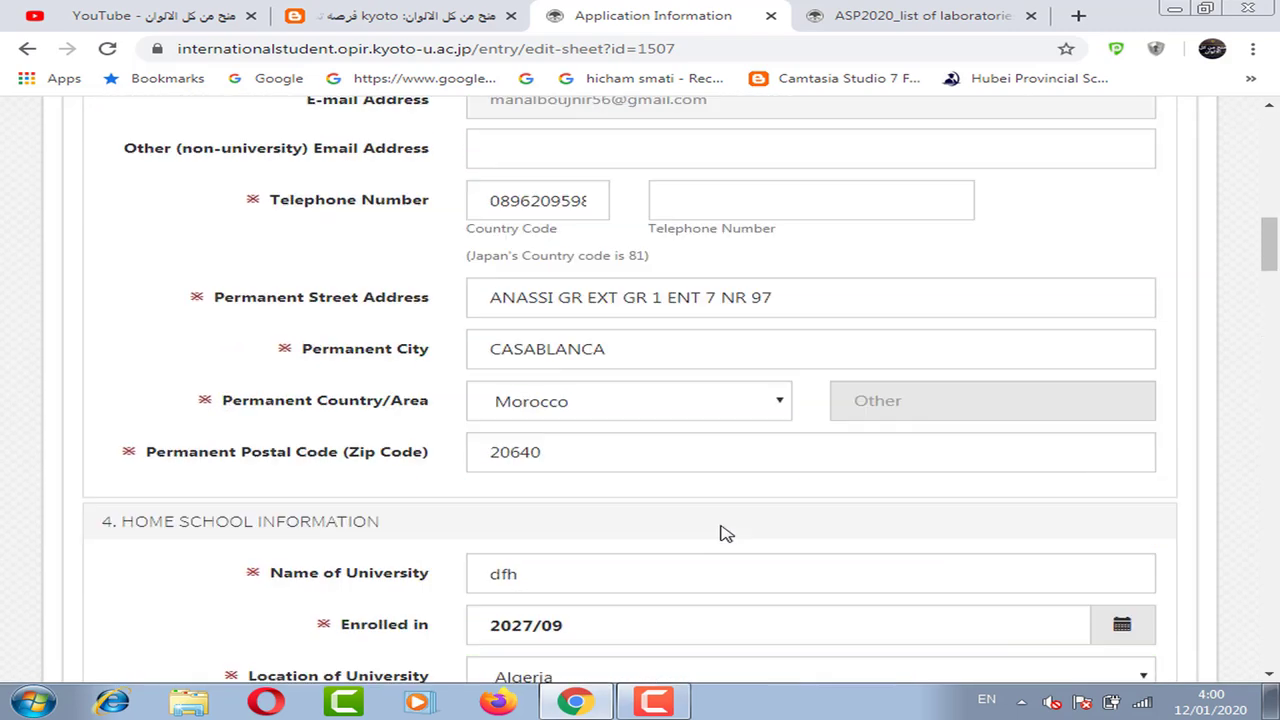
pyautogui.scroll(15, 727, 532)
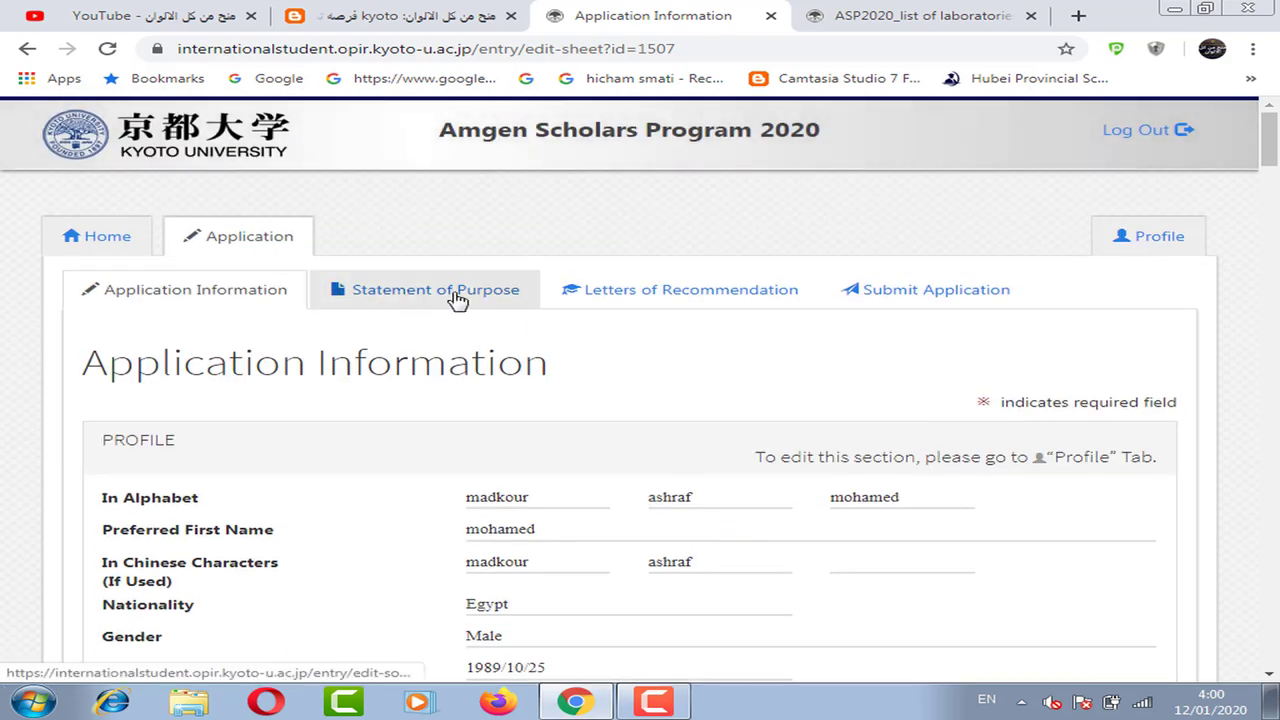
pyautogui.click(457, 300)
pyautogui.click(764, 156)
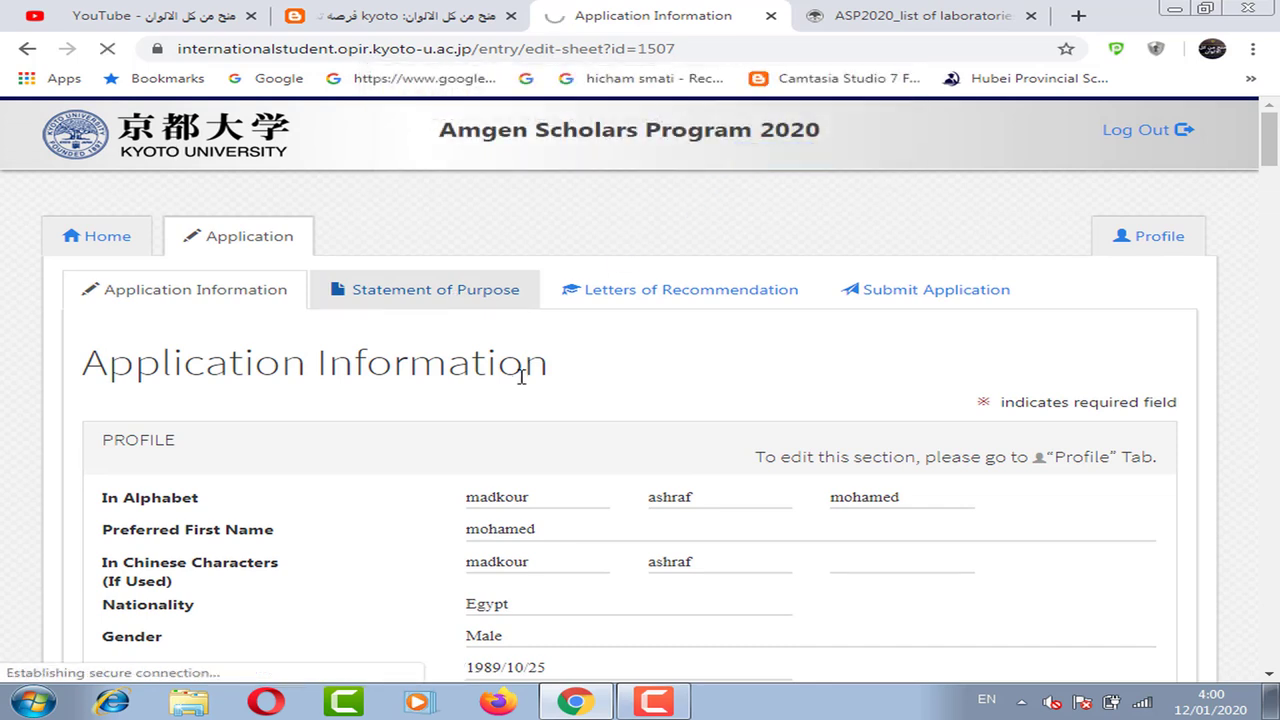
# Step: Examine Statement of Purpose A, including its instructions on the laboratory choice and the character limit
pyautogui.scroll(-2, 600, 529)
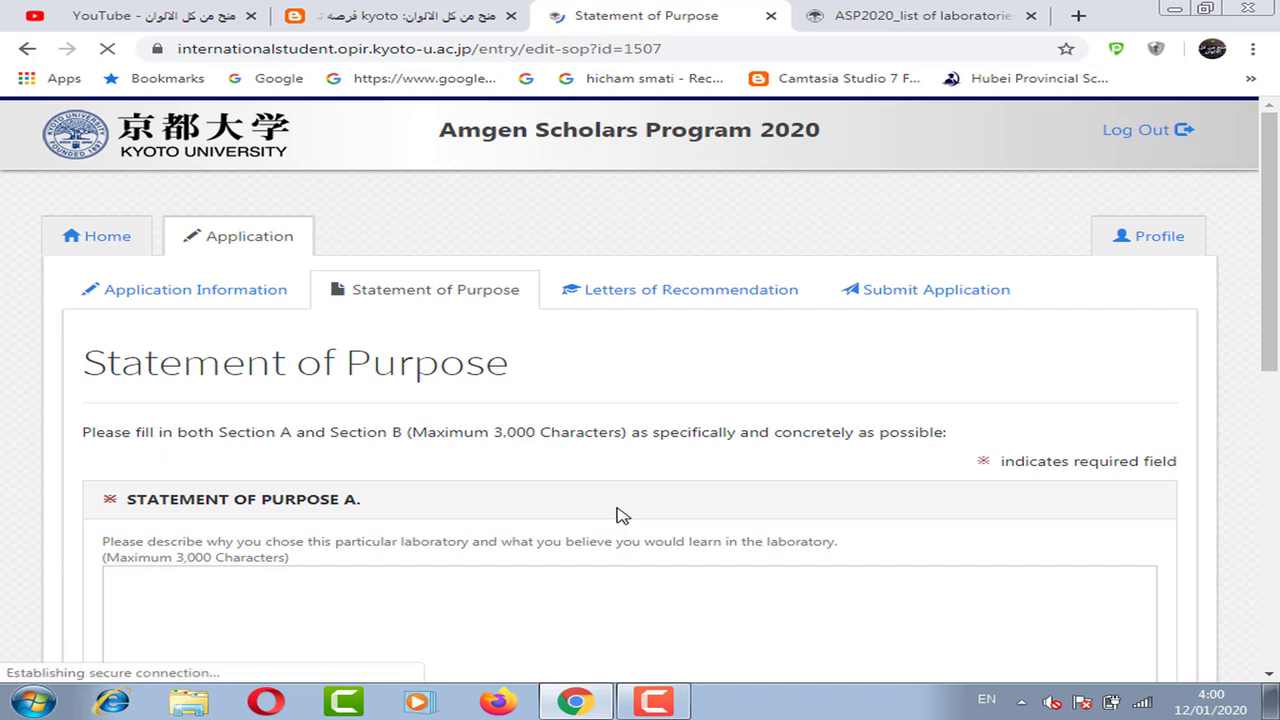
pyautogui.scroll(-2, 616, 515)
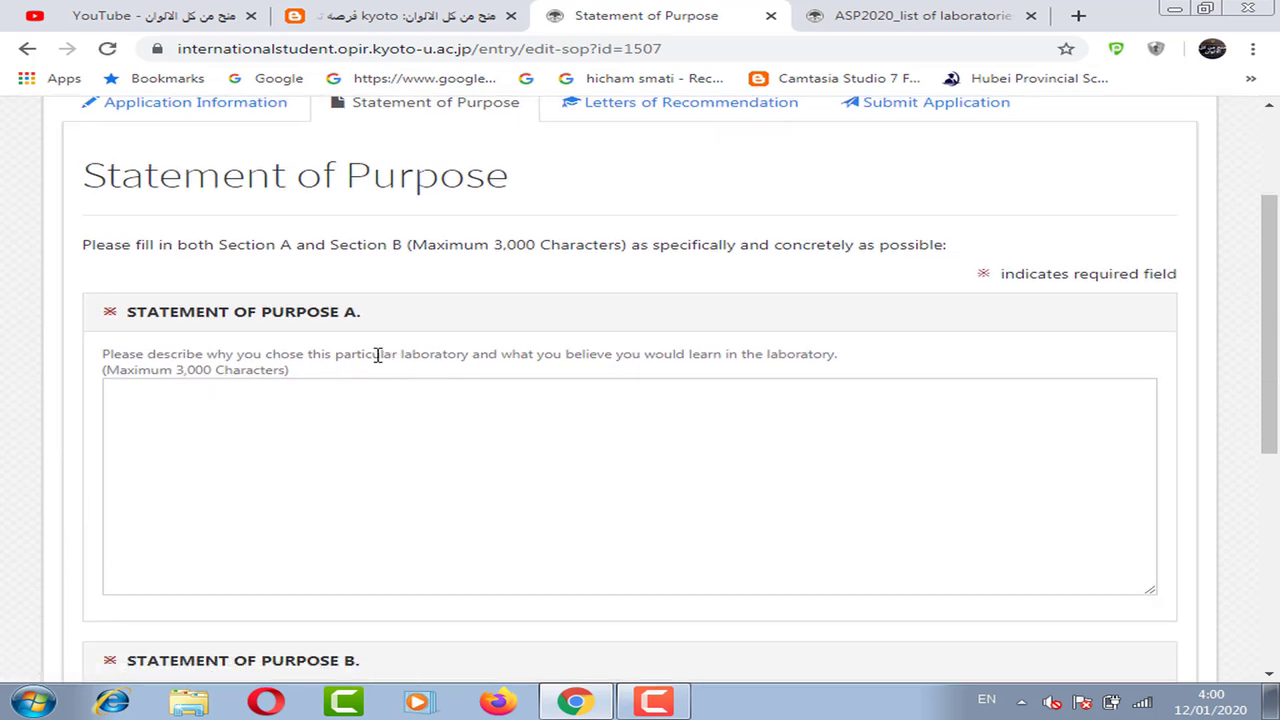
pyautogui.moveTo(403, 354); pyautogui.dragTo(473, 358)
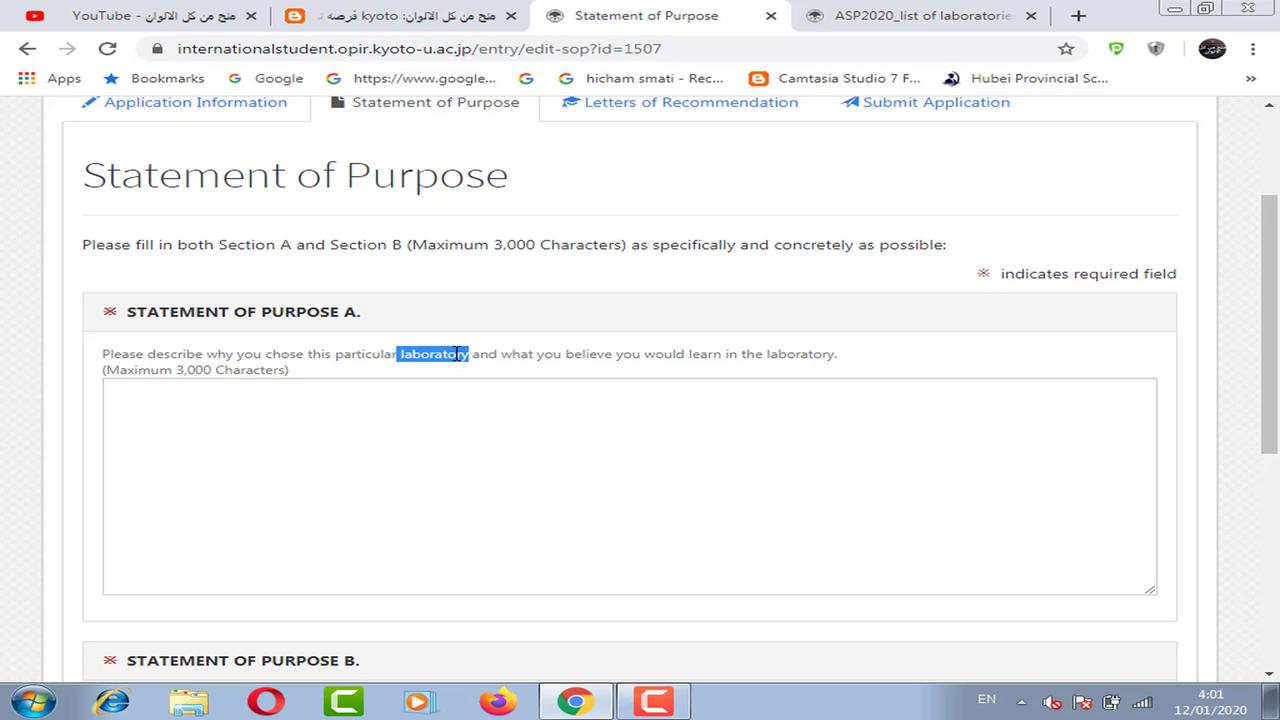
# Step: Examine Statement of Purpose B, including the required research proposal outline, character limit and save option
pyautogui.scroll(-3, 320, 377)
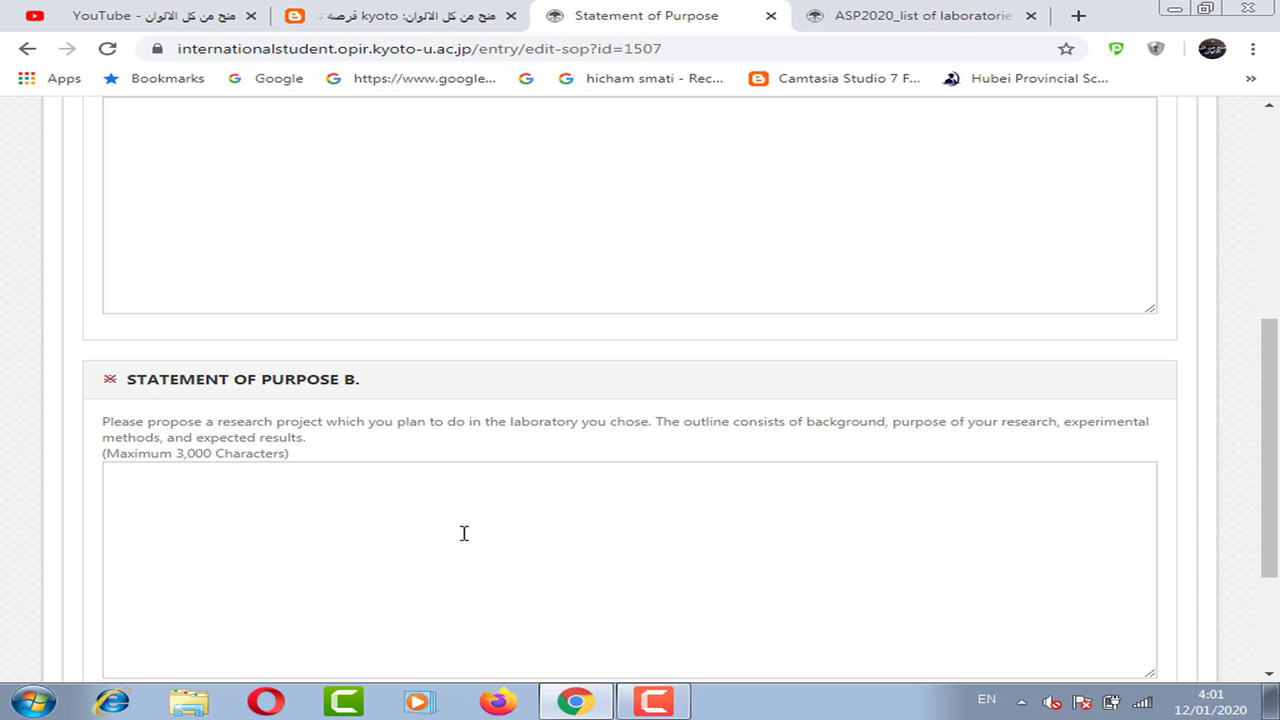
pyautogui.moveTo(195, 438); pyautogui.dragTo(314, 449)
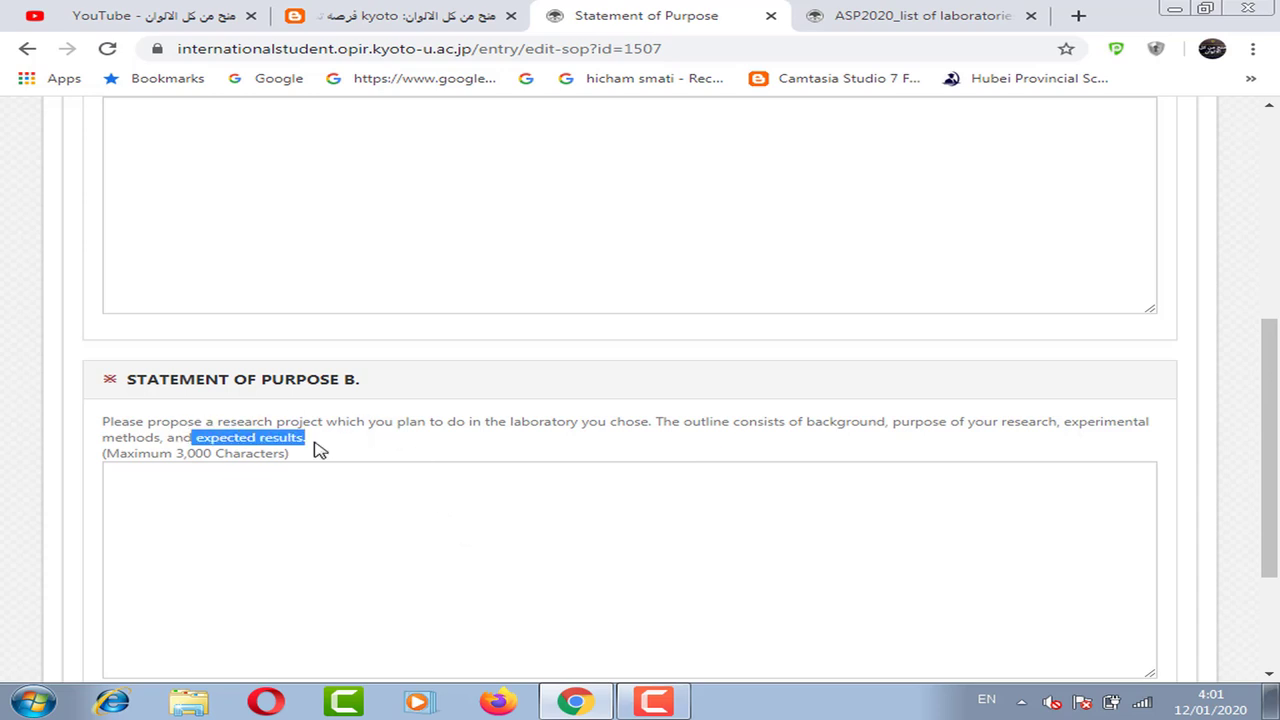
pyautogui.click(321, 449)
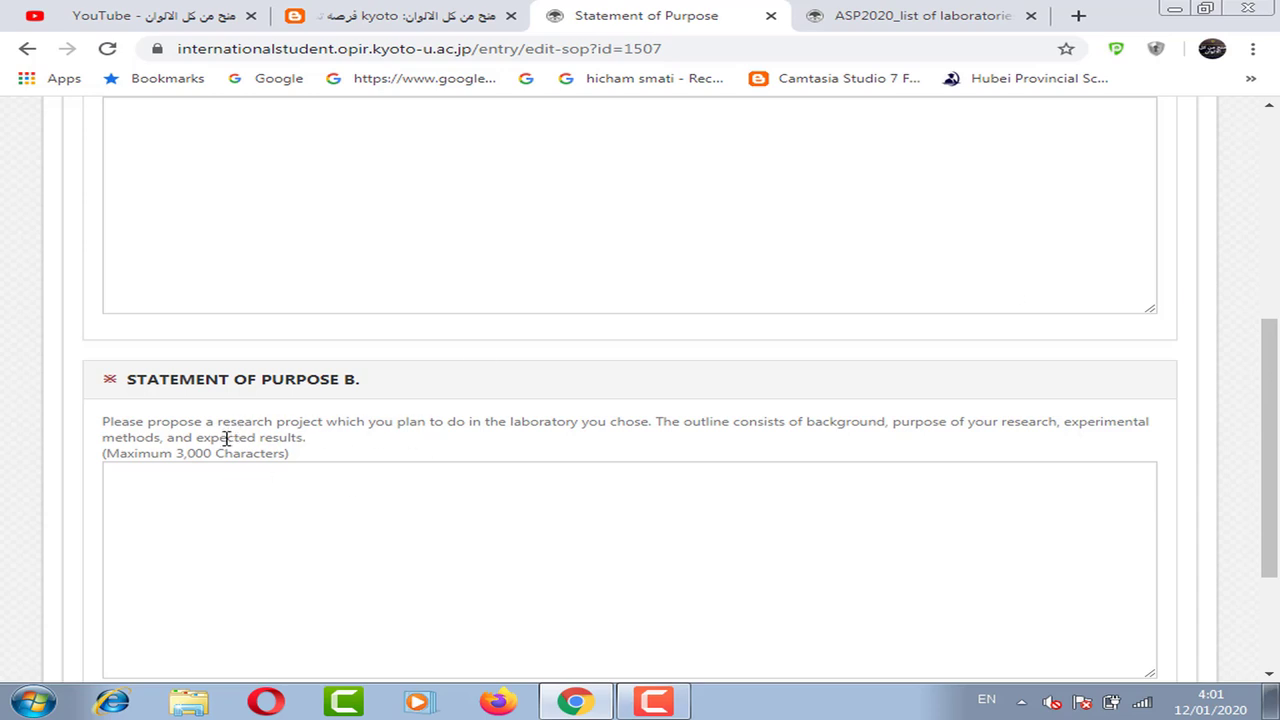
pyautogui.scroll(-3, 263, 434)
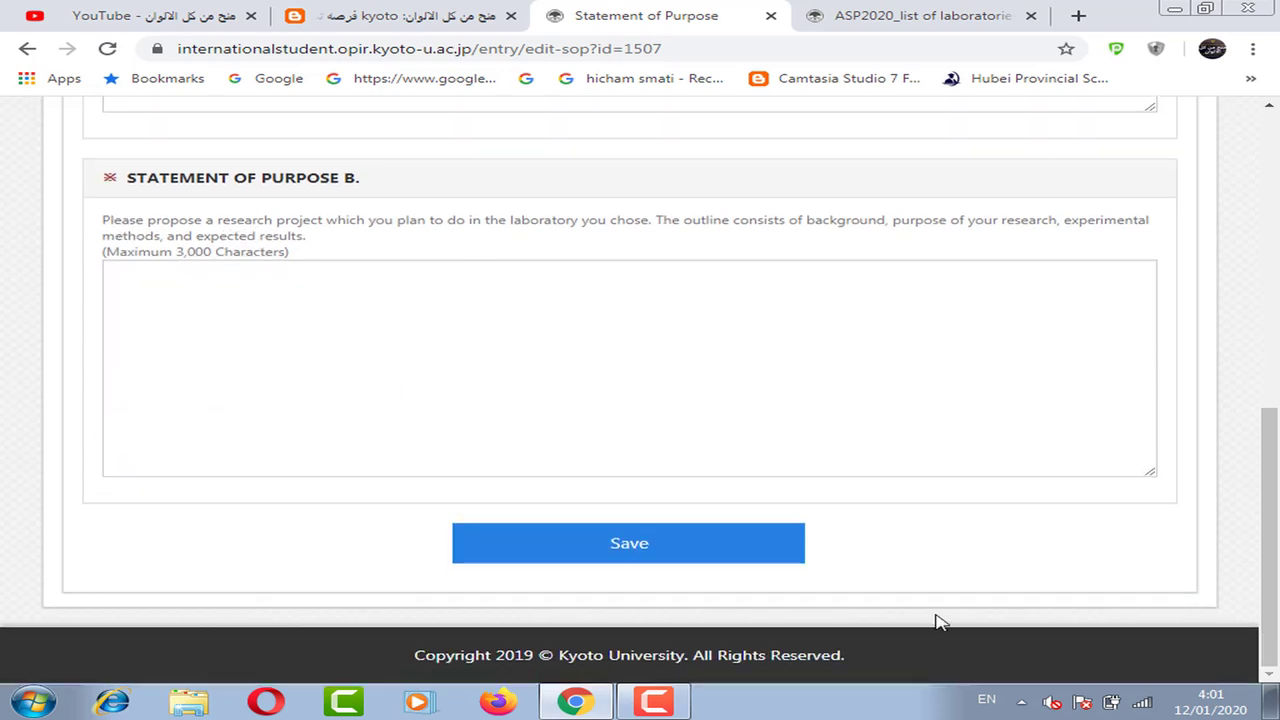
# Step: Open the Letters of Recommendation section and examine its ten instructions and the recommender list
pyautogui.scroll(7, 737, 420)
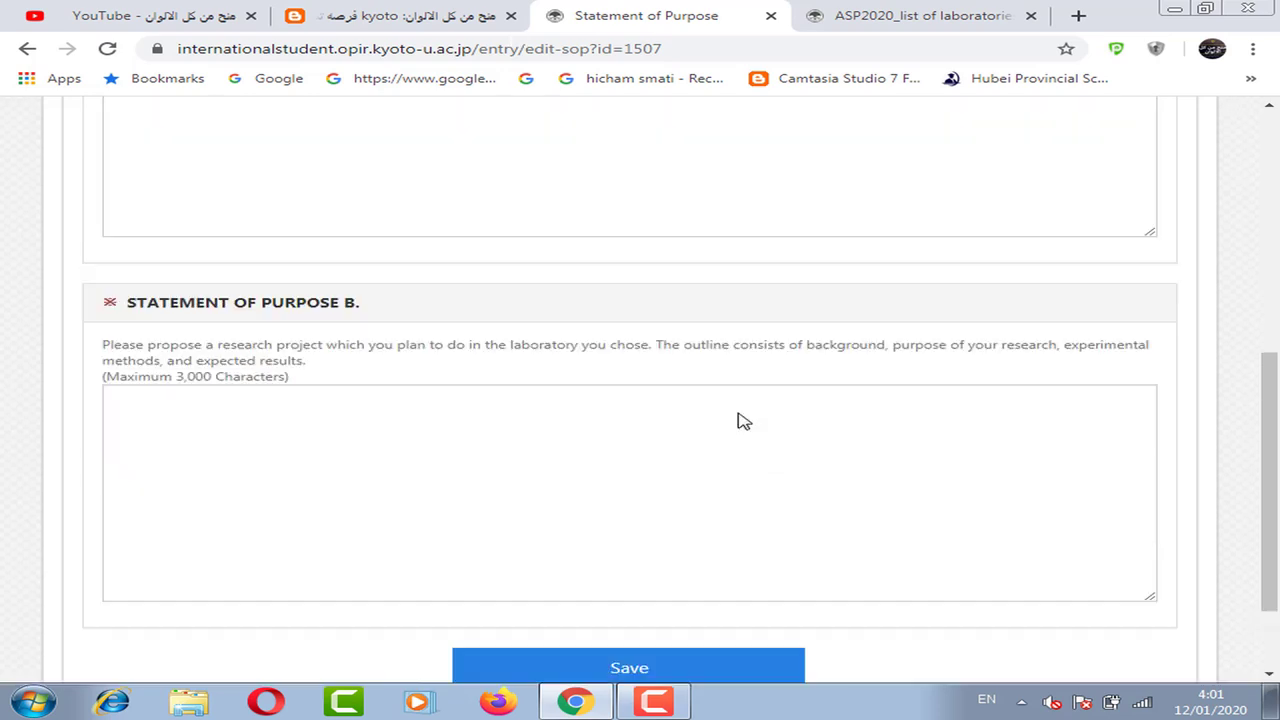
pyautogui.click(700, 287)
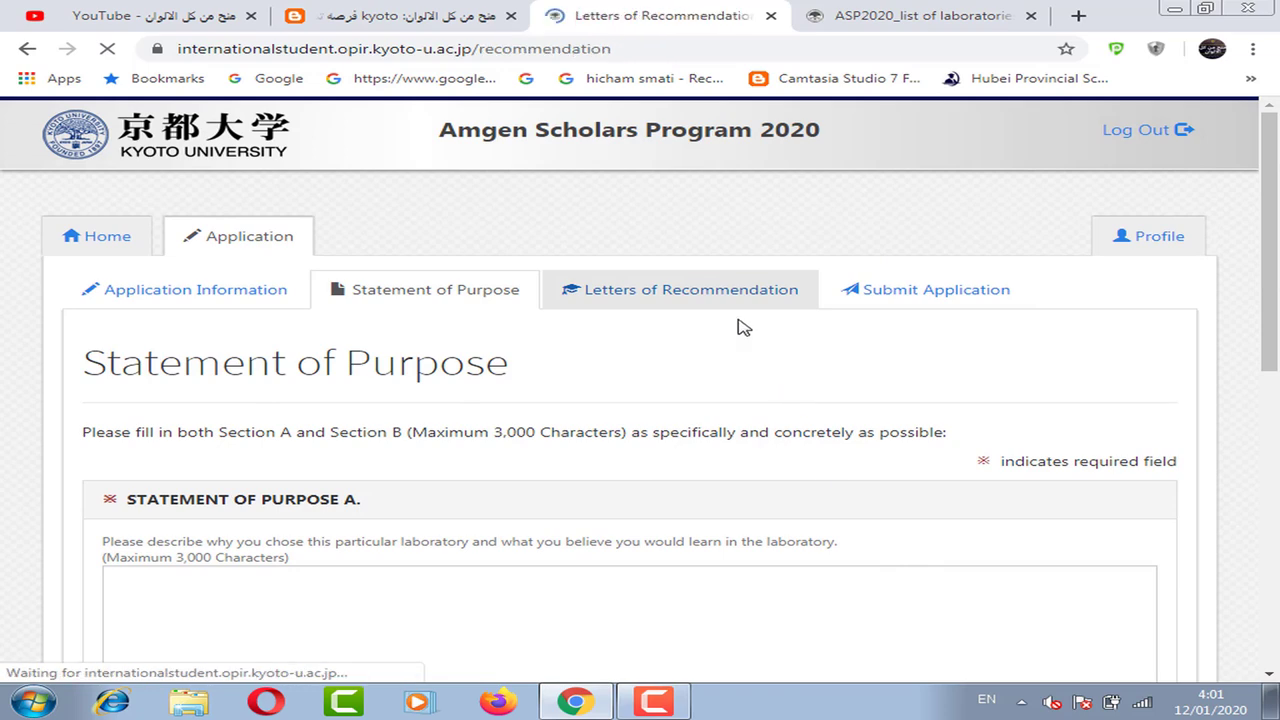
pyautogui.scroll(-4, 655, 330)
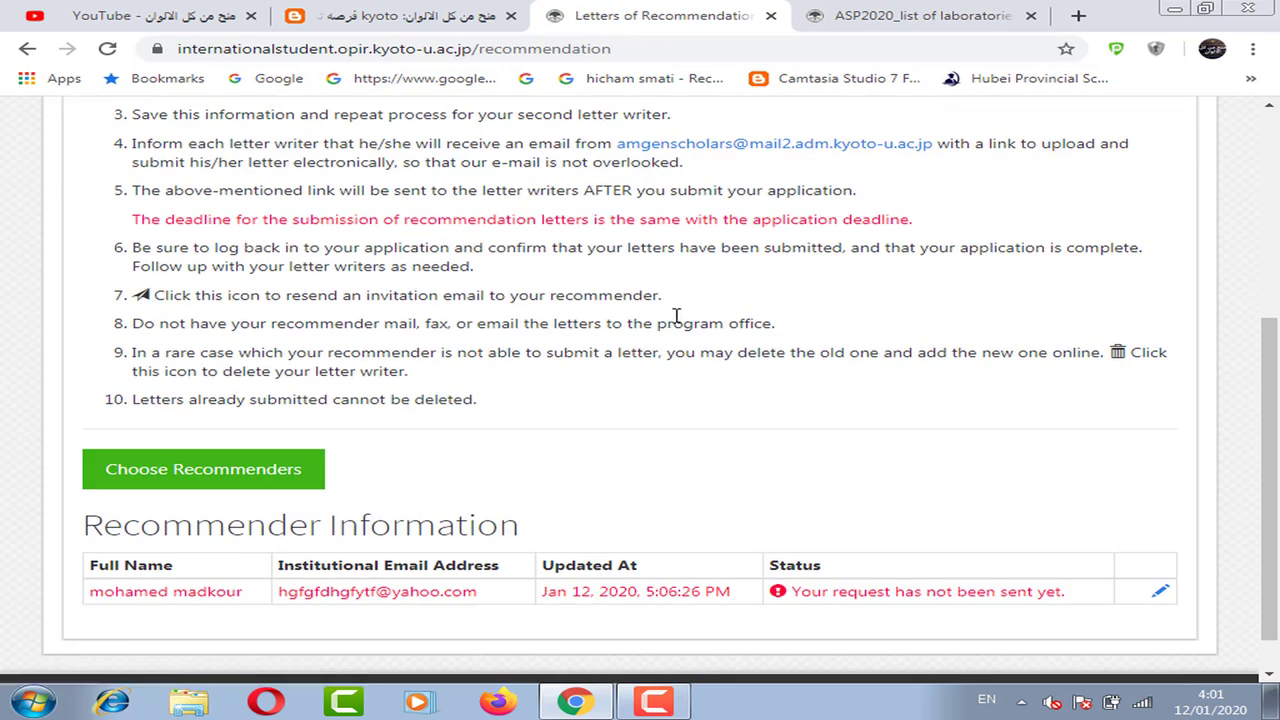
pyautogui.scroll(2, 706, 322)
pyautogui.scroll(2, 706, 322)
pyautogui.scroll(-2, 586, 430)
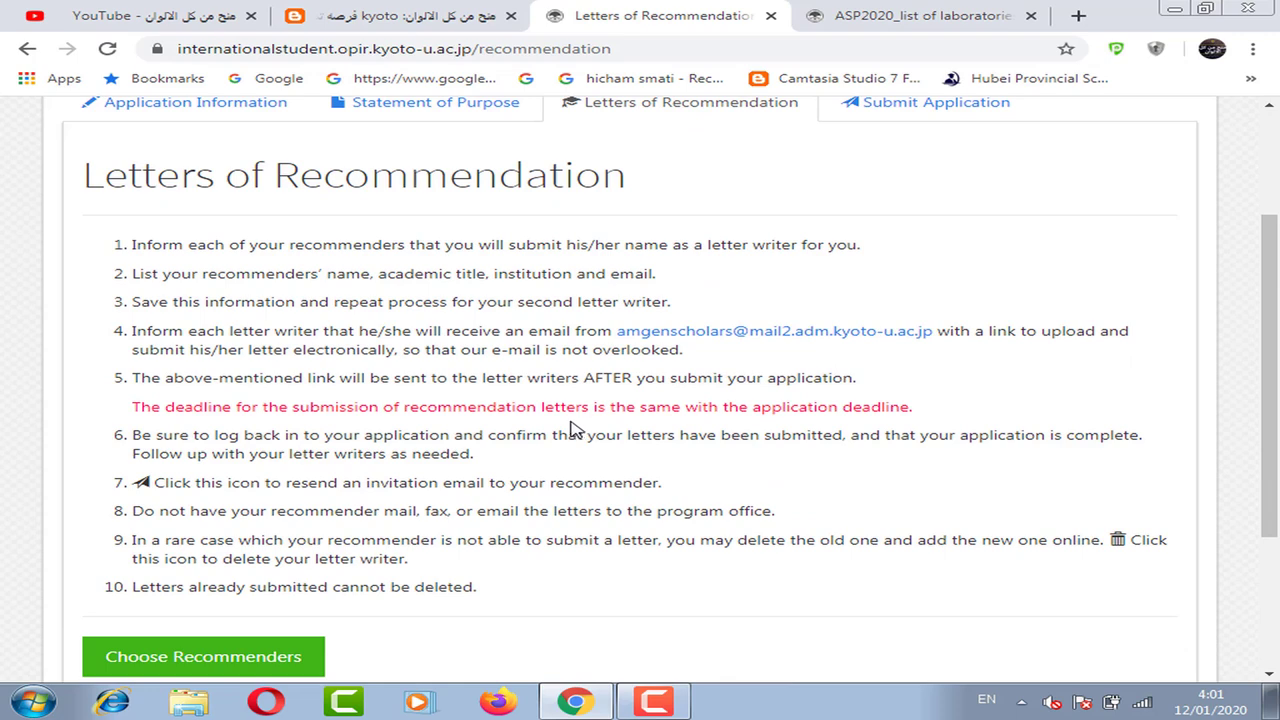
pyautogui.scroll(-3, 575, 428)
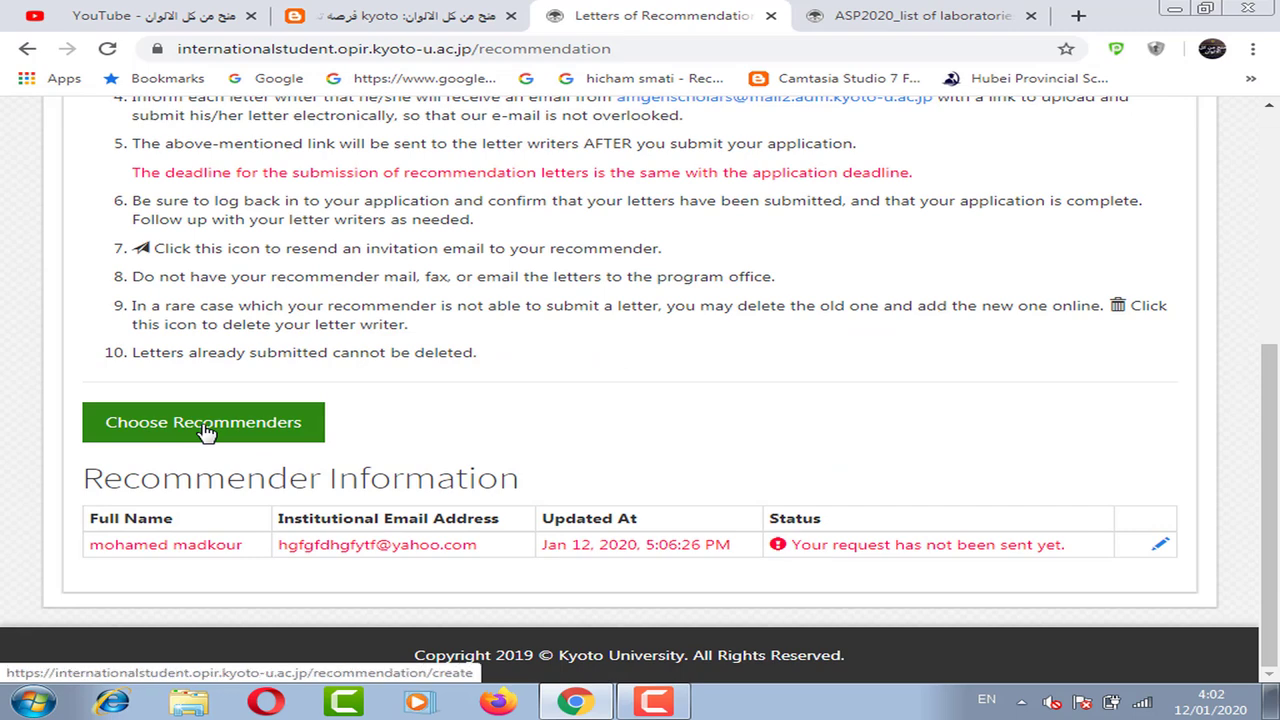
# Step: Open a blank recommender form and examine its required fields, the Note to Recommender field and the save option
pyautogui.click(205, 425)
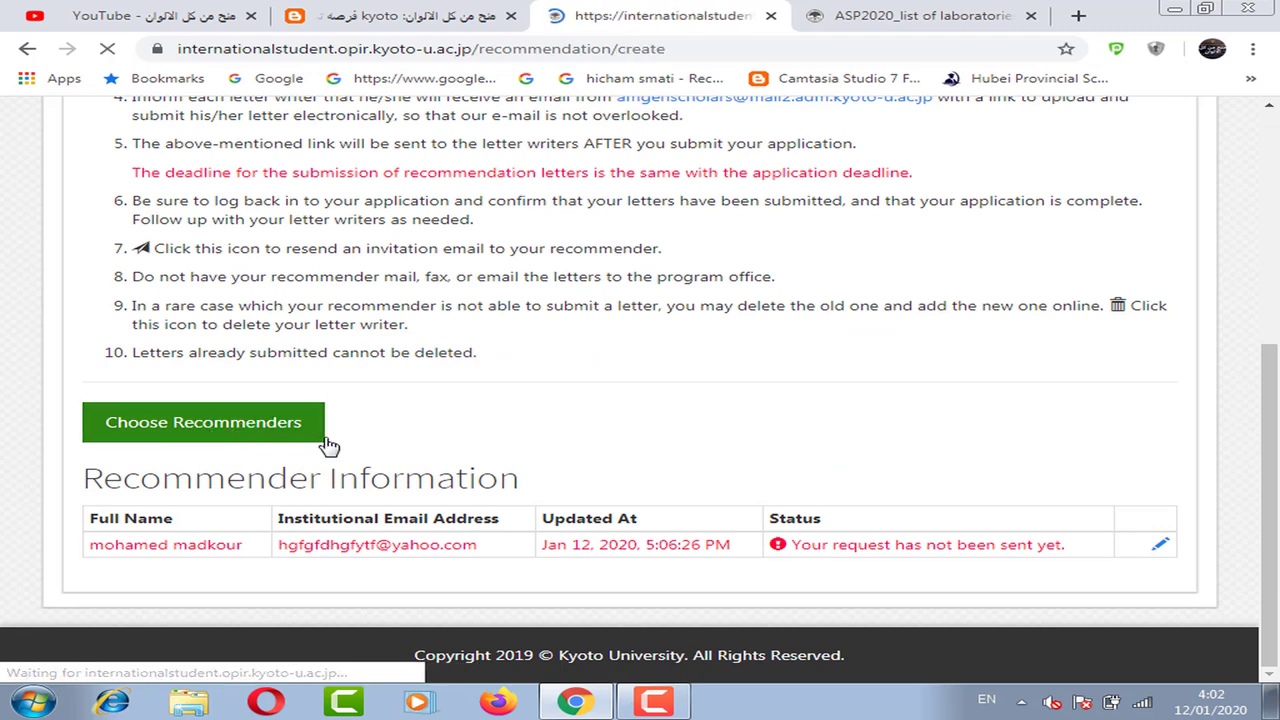
pyautogui.scroll(-2, 545, 425)
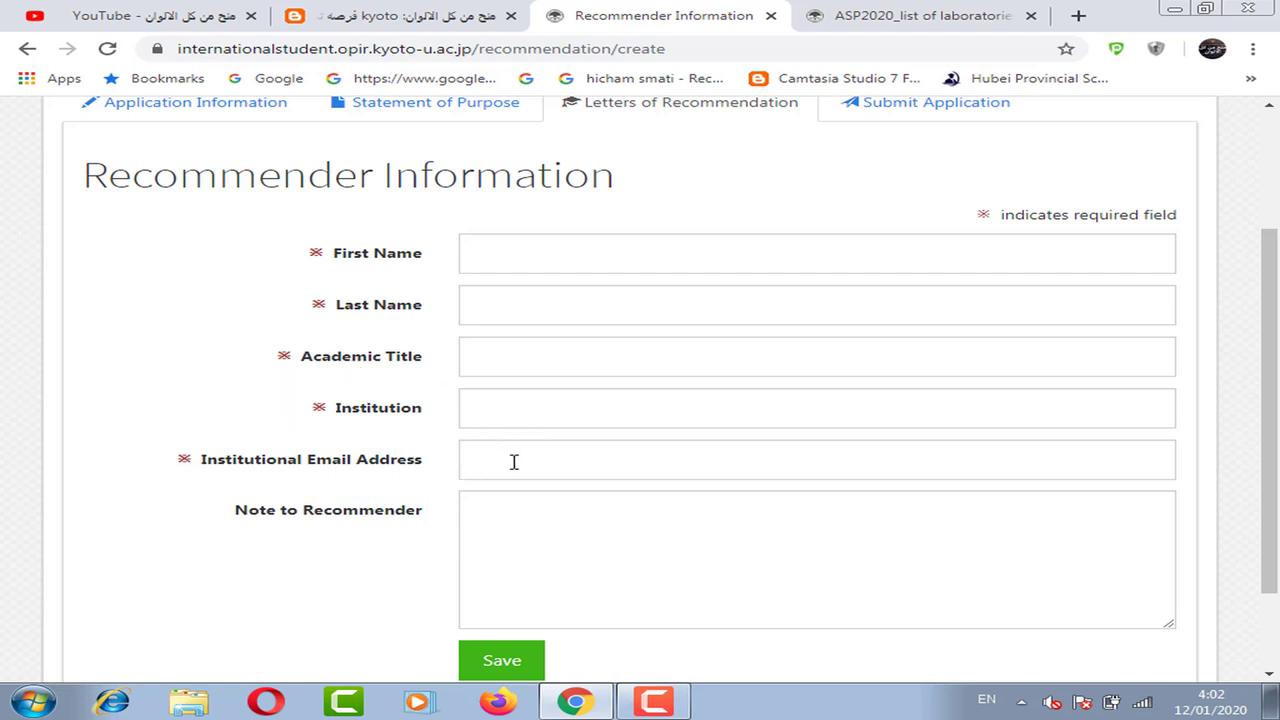
pyautogui.click(477, 527)
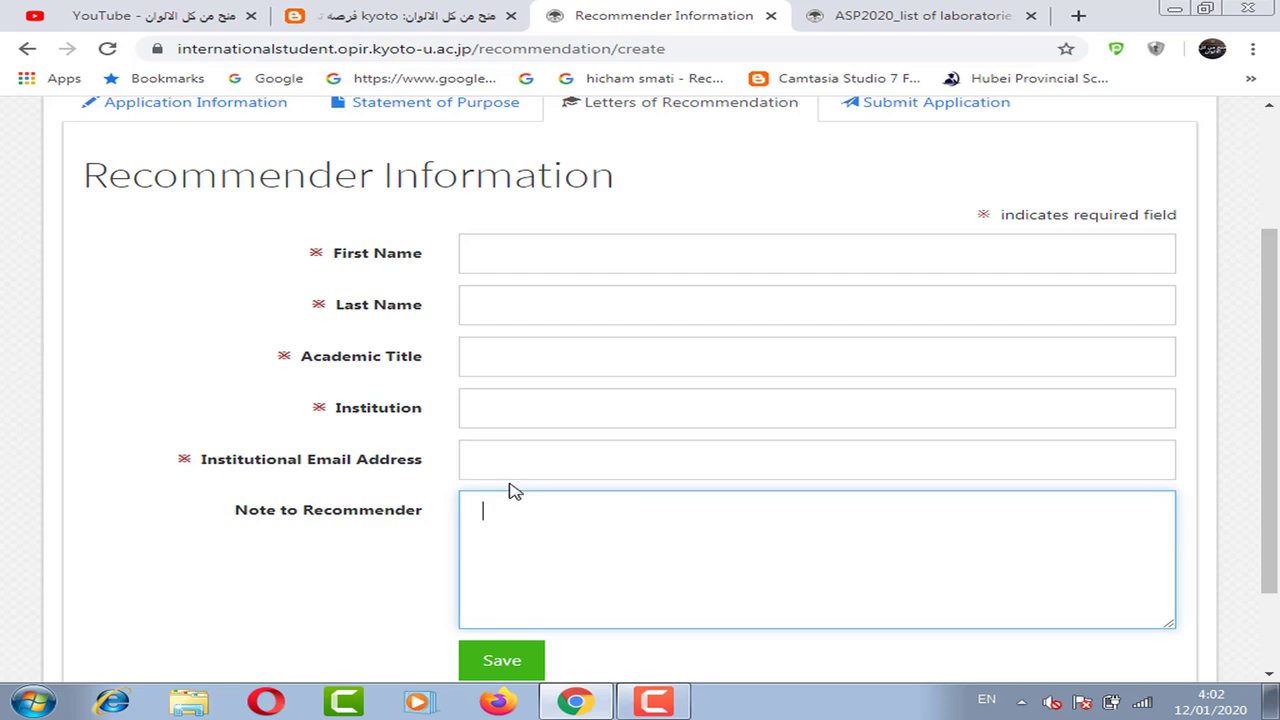
pyautogui.scroll(-2, 523, 510)
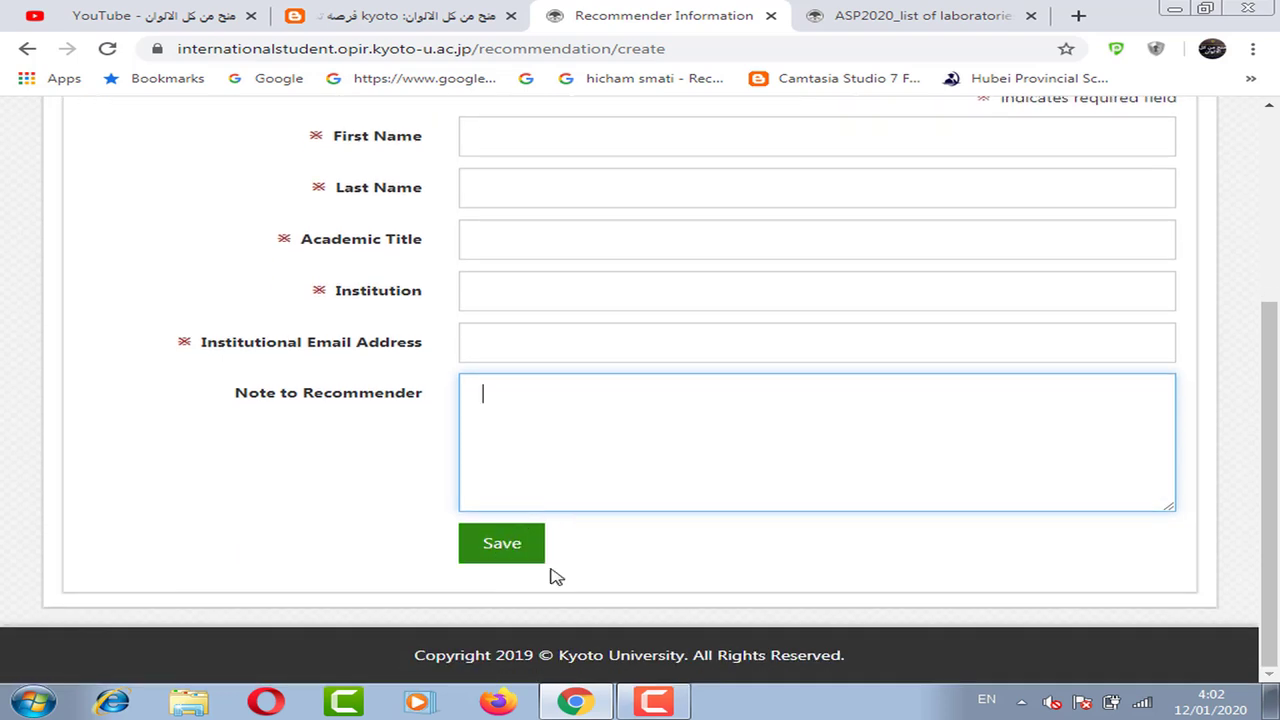
# Step: Leave the recommender form without saving and review the letter instructions and the existing recommender's request status
pyautogui.click(26, 50)
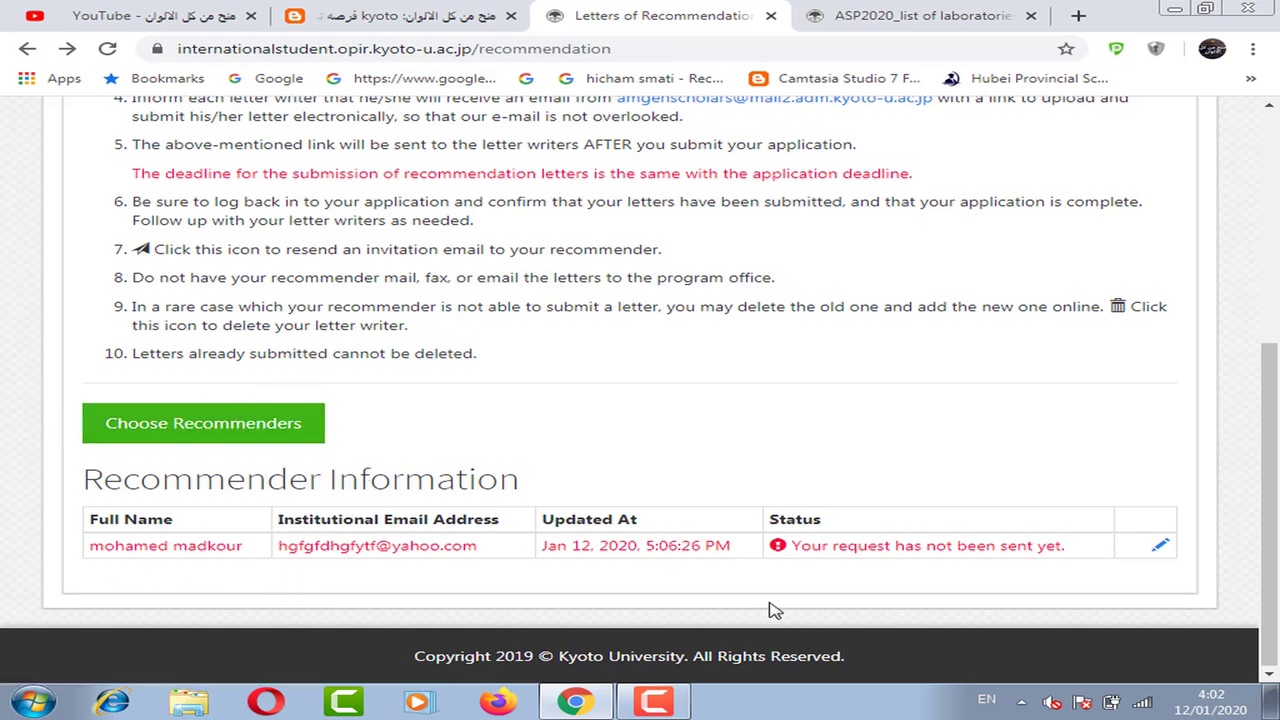
pyautogui.scroll(3, 557, 213)
pyautogui.scroll(-1, 578, 321)
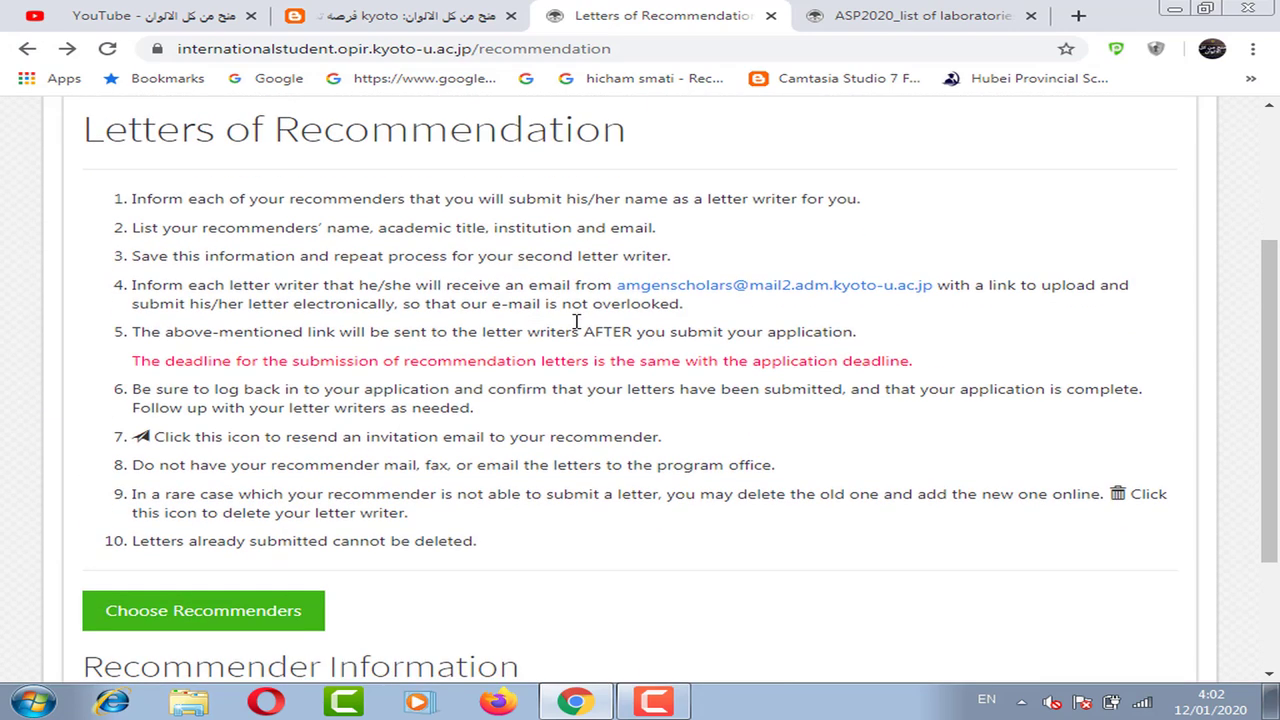
pyautogui.scroll(-2, 561, 477)
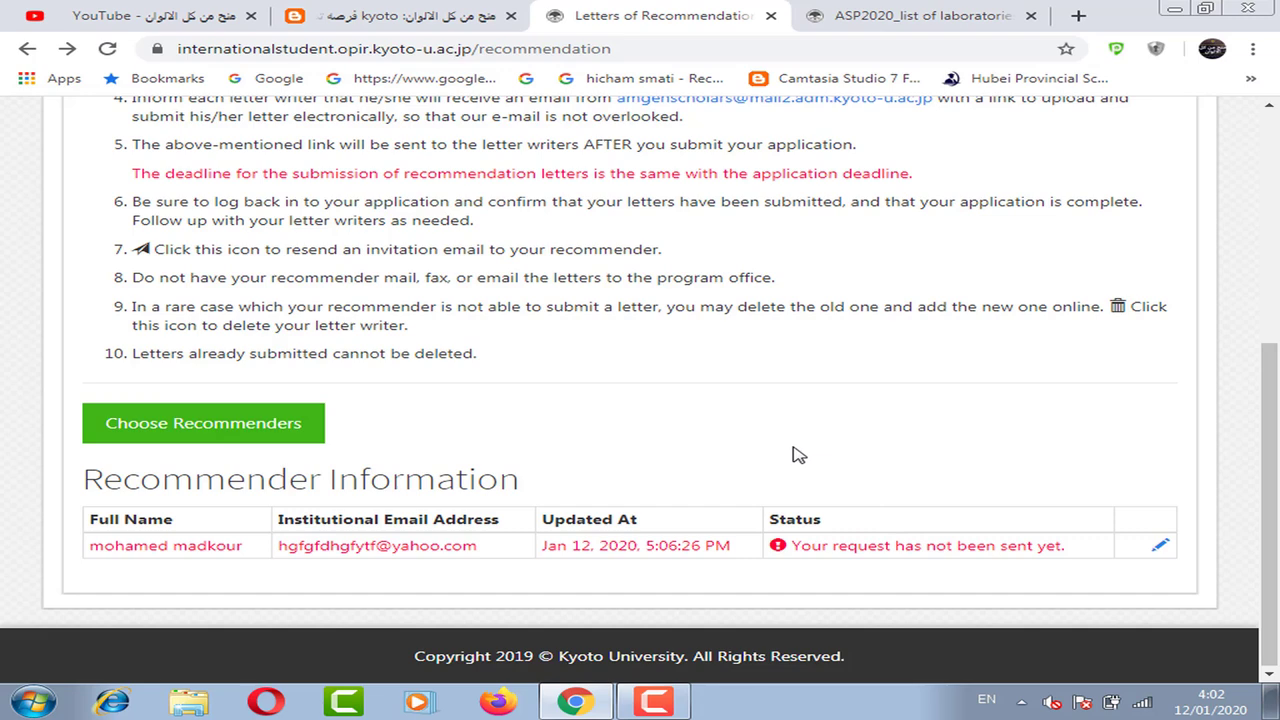
# Step: Open the Submit Application section and examine the submission rules, the incomplete required fields and the submit option
pyautogui.scroll(5, 808, 451)
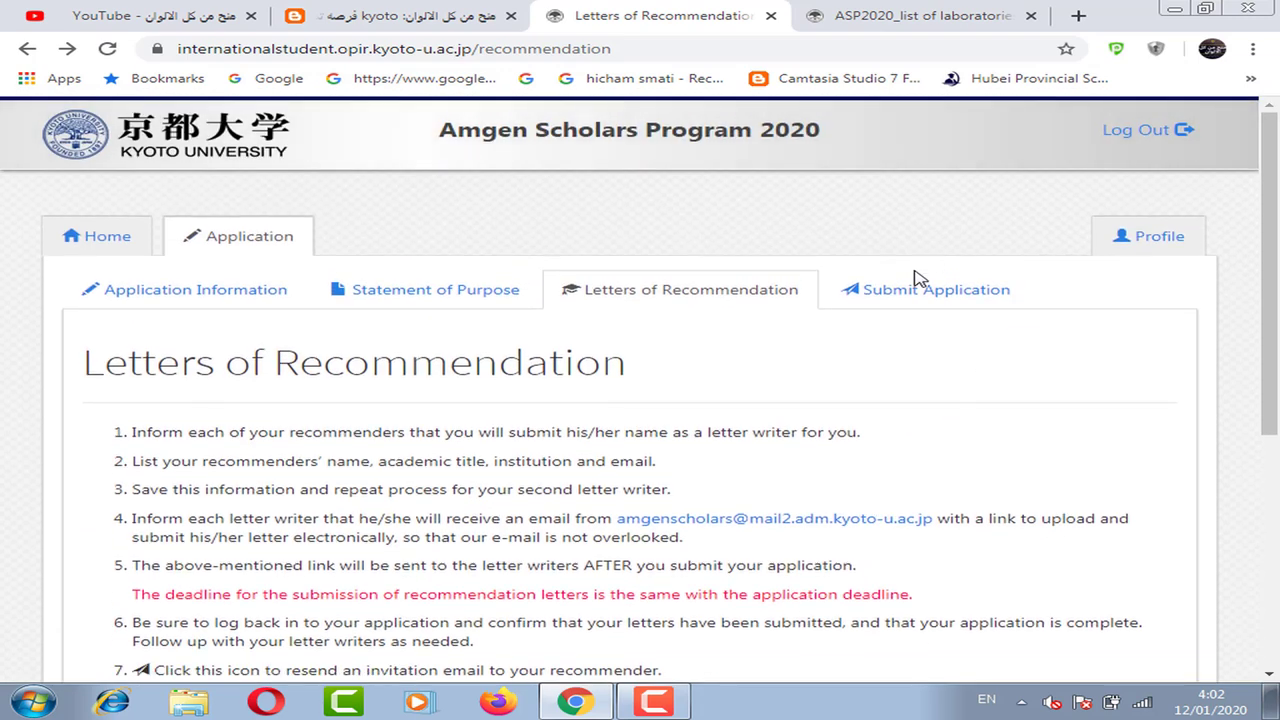
pyautogui.click(910, 309)
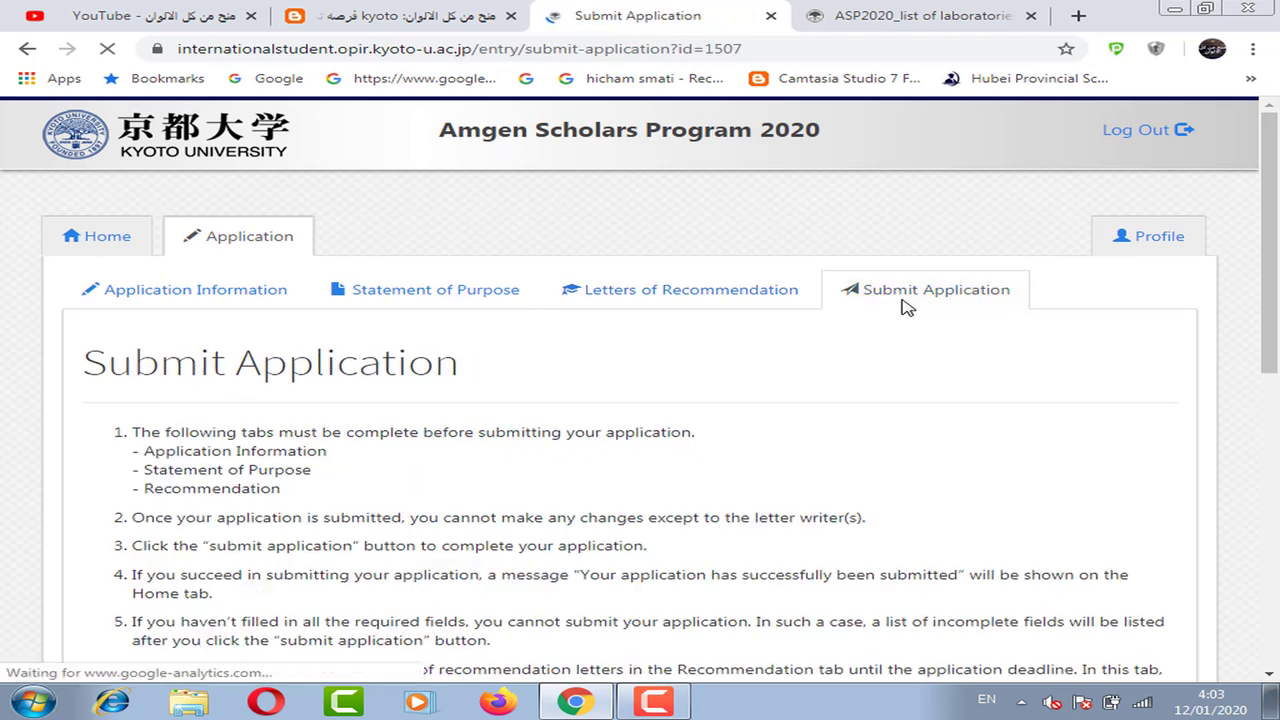
pyautogui.scroll(-3, 880, 315)
pyautogui.scroll(2, 726, 290)
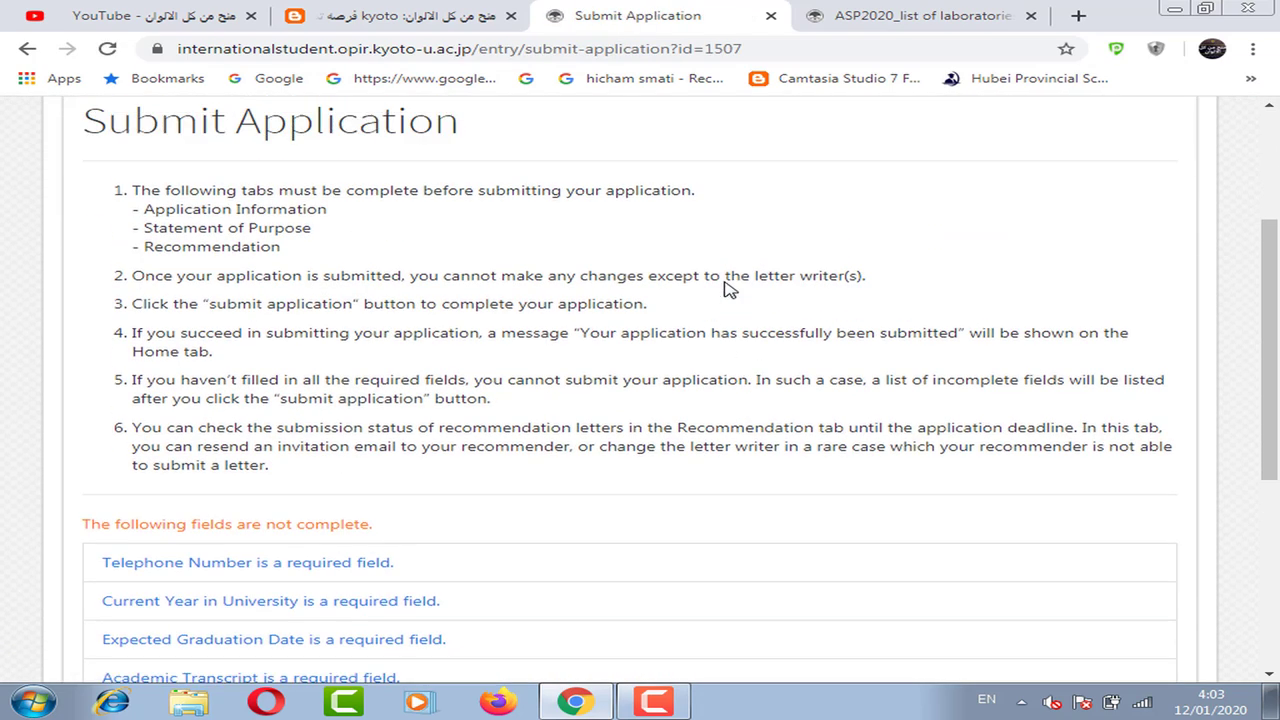
pyautogui.scroll(-5, 472, 315)
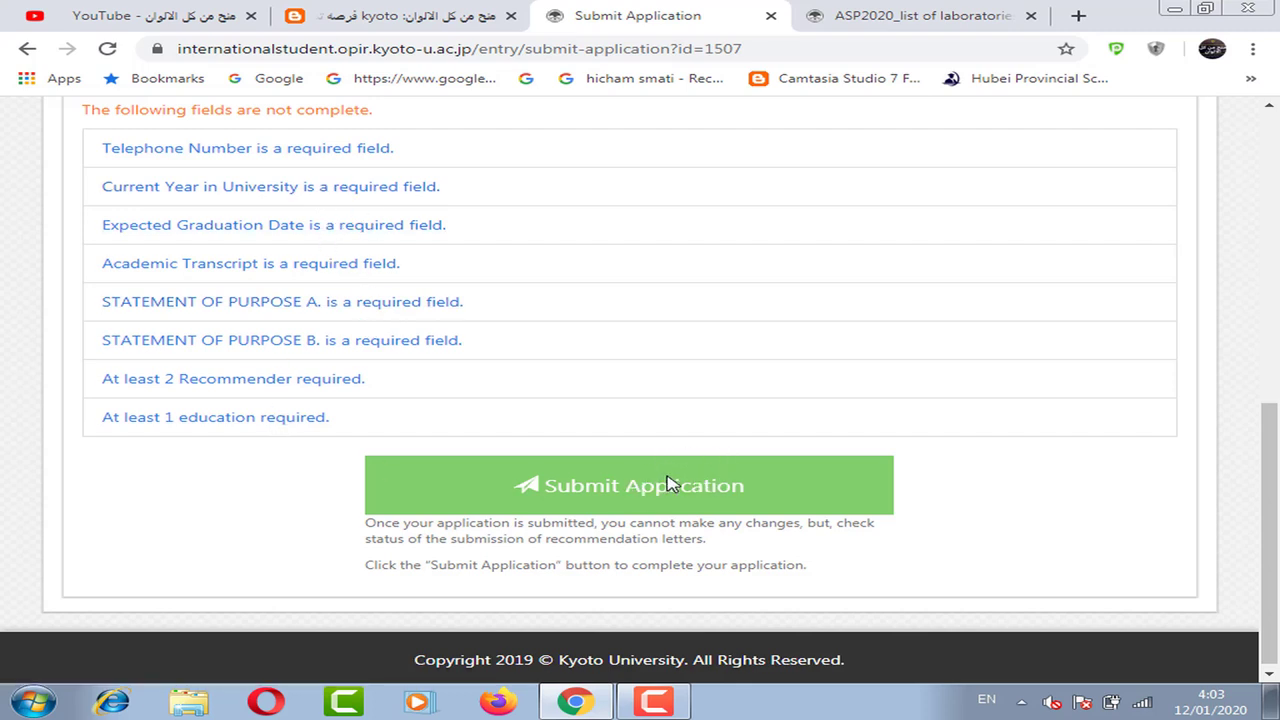
# Step: Recheck the list of incomplete fields against the sections that must be complete, without submitting the application
pyautogui.scroll(1, 281, 203)
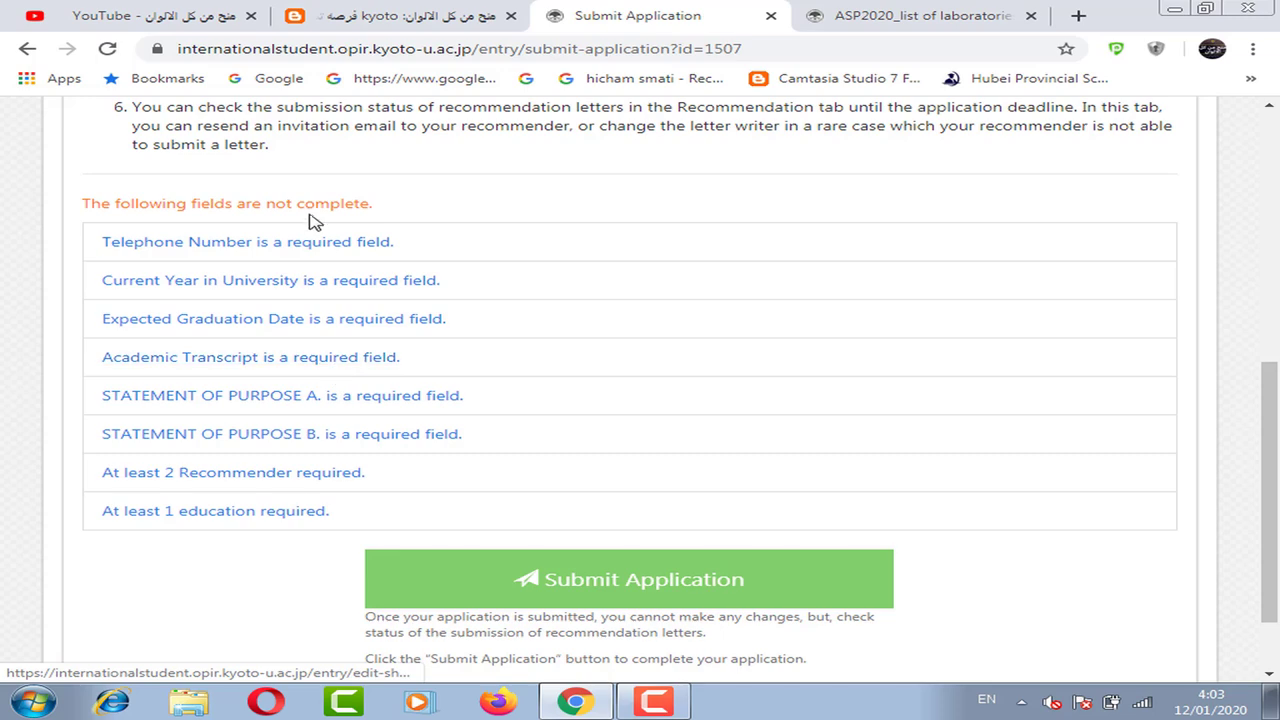
pyautogui.scroll(4, 560, 265)
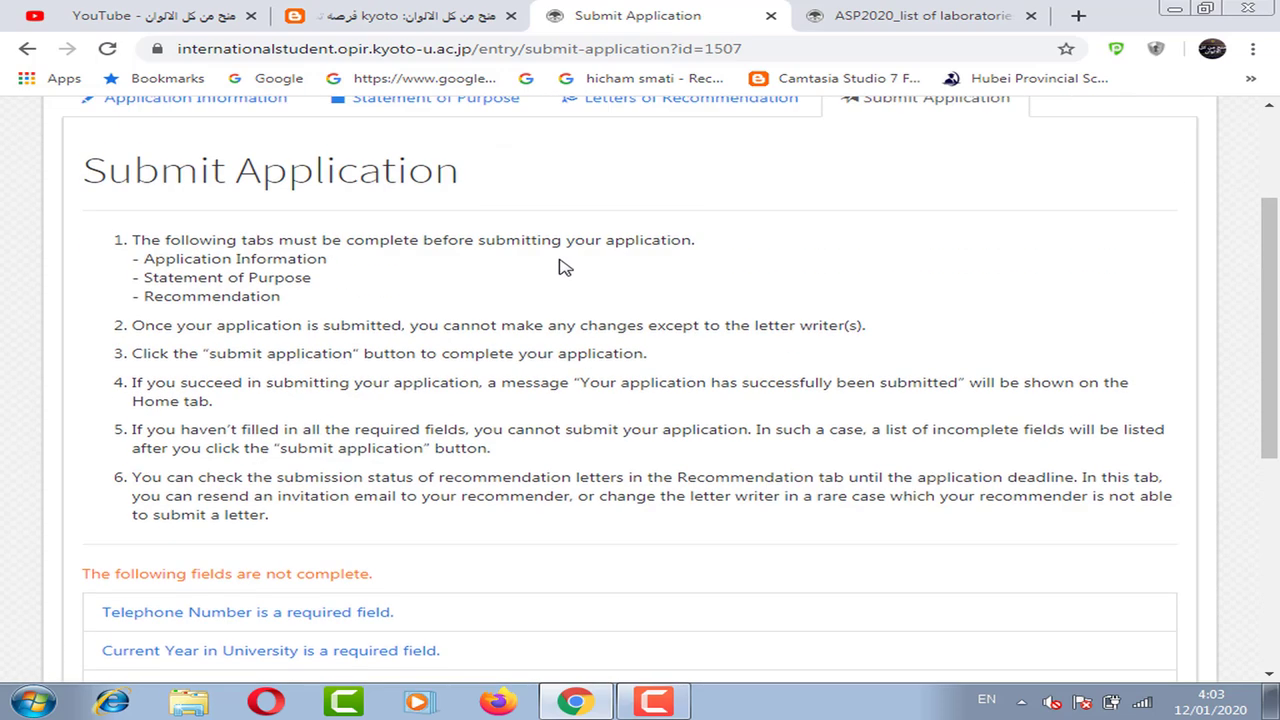
pyautogui.scroll(2, 600, 190)
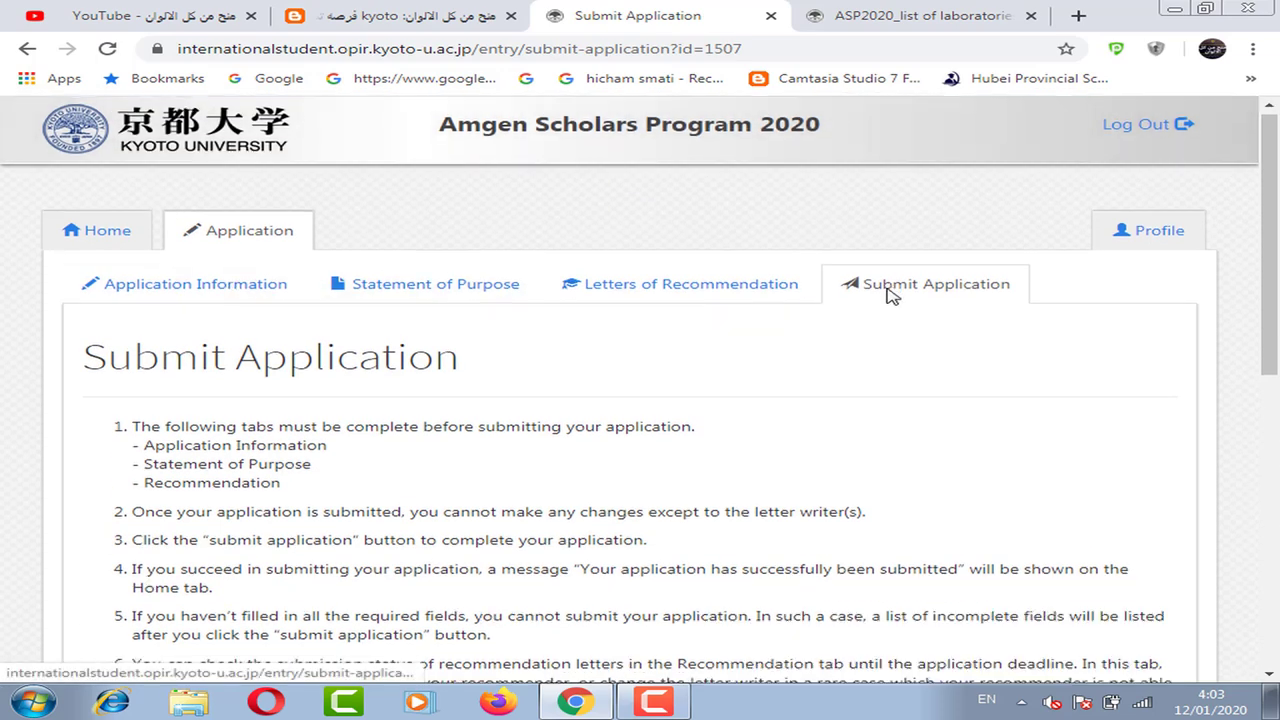
pyautogui.scroll(-5, 890, 295)
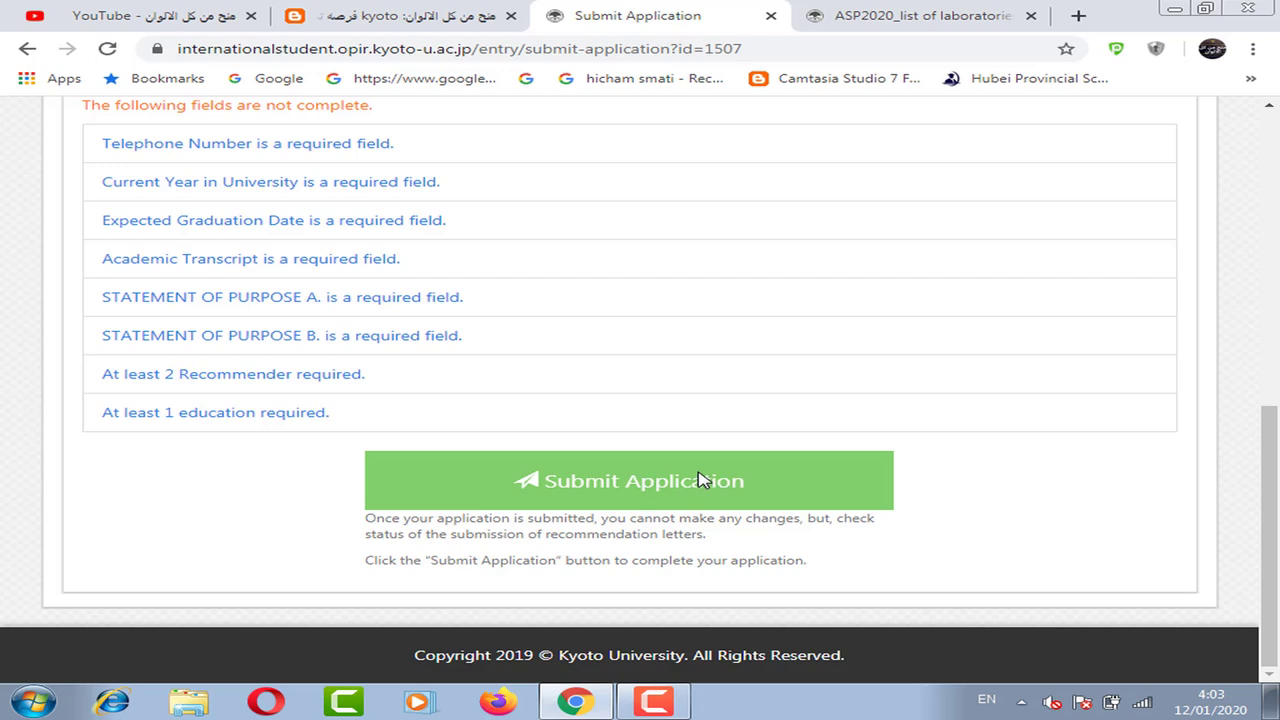
pyautogui.scroll(7, 703, 480)
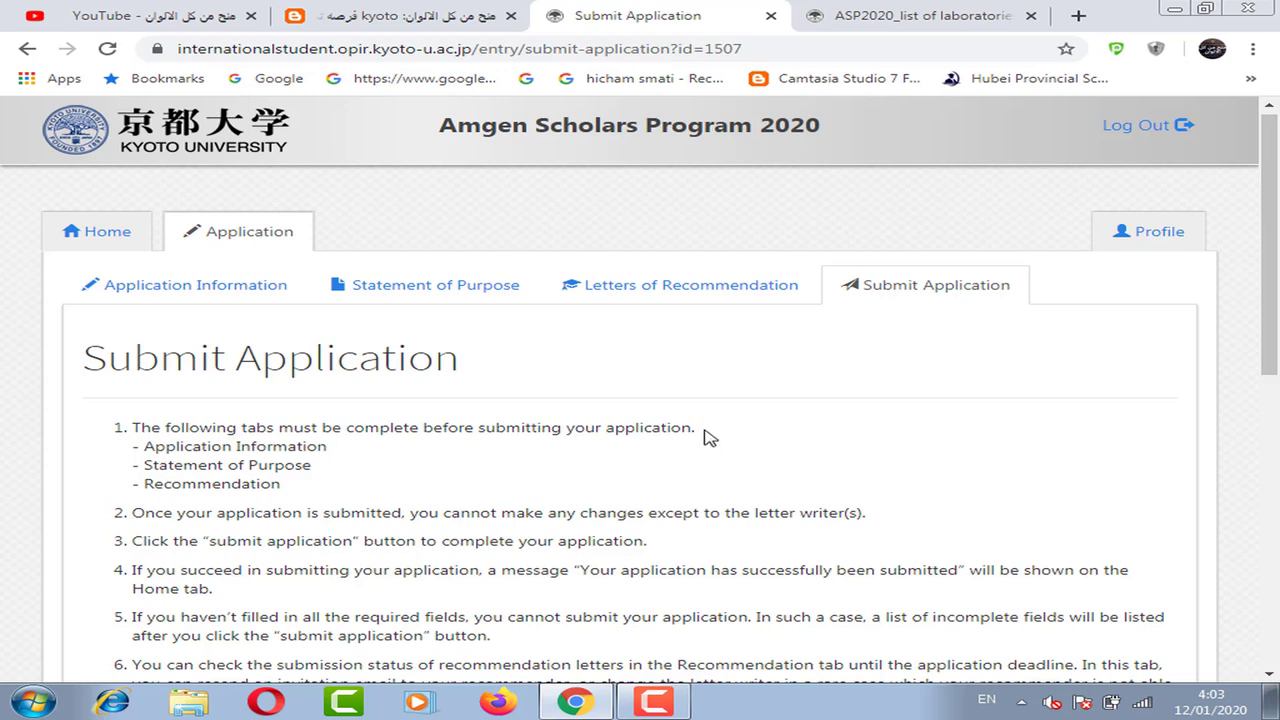
pyautogui.scroll(-3, 706, 434)
pyautogui.scroll(3, 677, 354)
# Step: Switch to the blog post about the Kyoto program and review its funding, specialisations and eligibility conditions
pyautogui.click(506, 4)
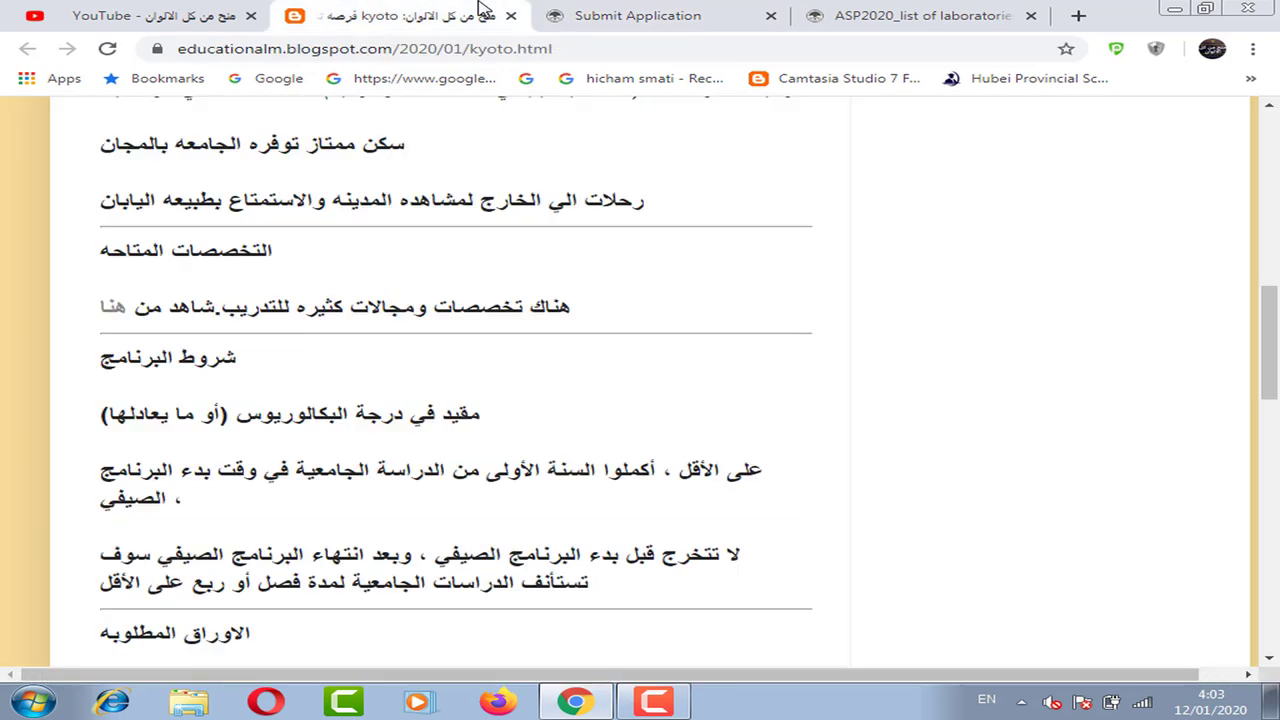
pyautogui.scroll(4, 480, 350)
pyautogui.scroll(-3, 480, 350)
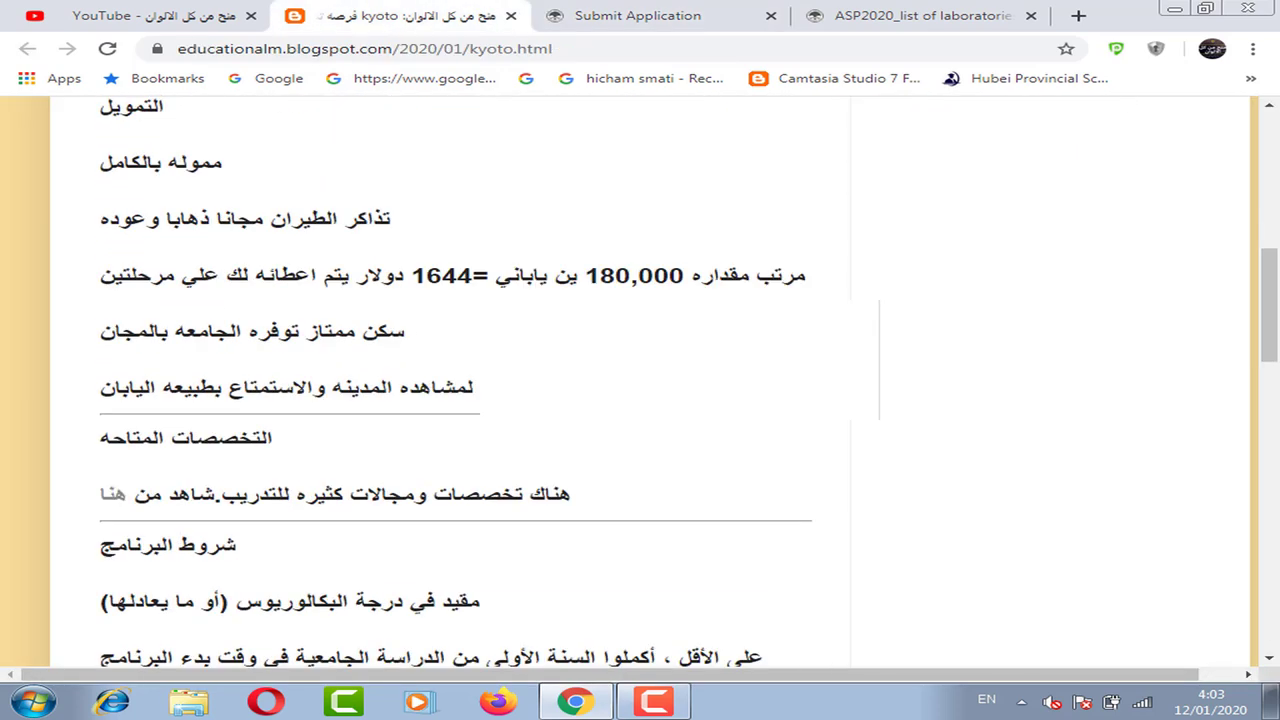